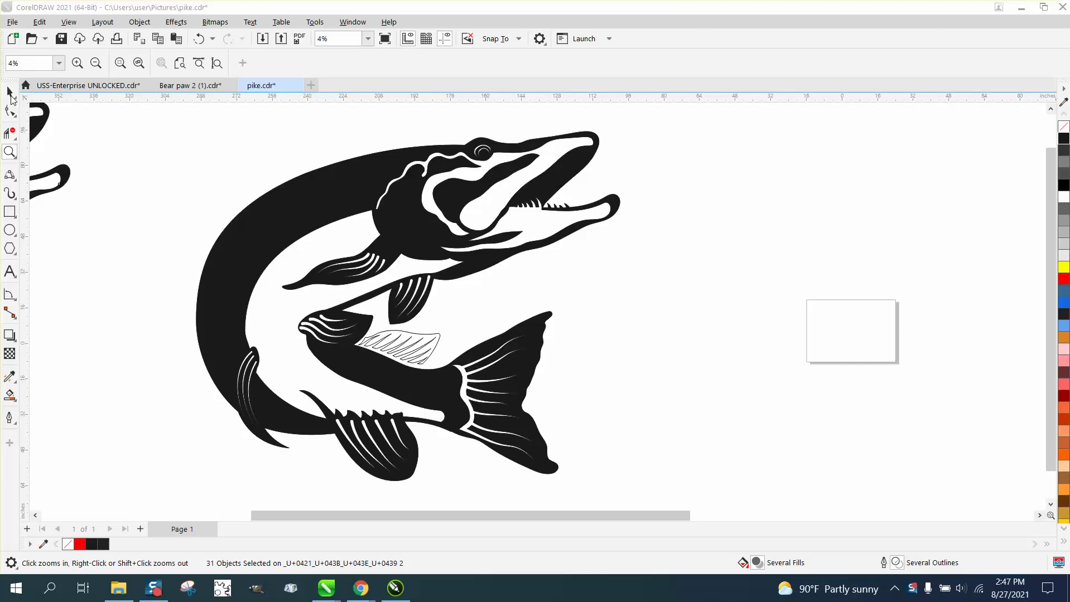
# Step: Select the whole pike and give it no fill and a red outline
pyautogui.click(10, 93)
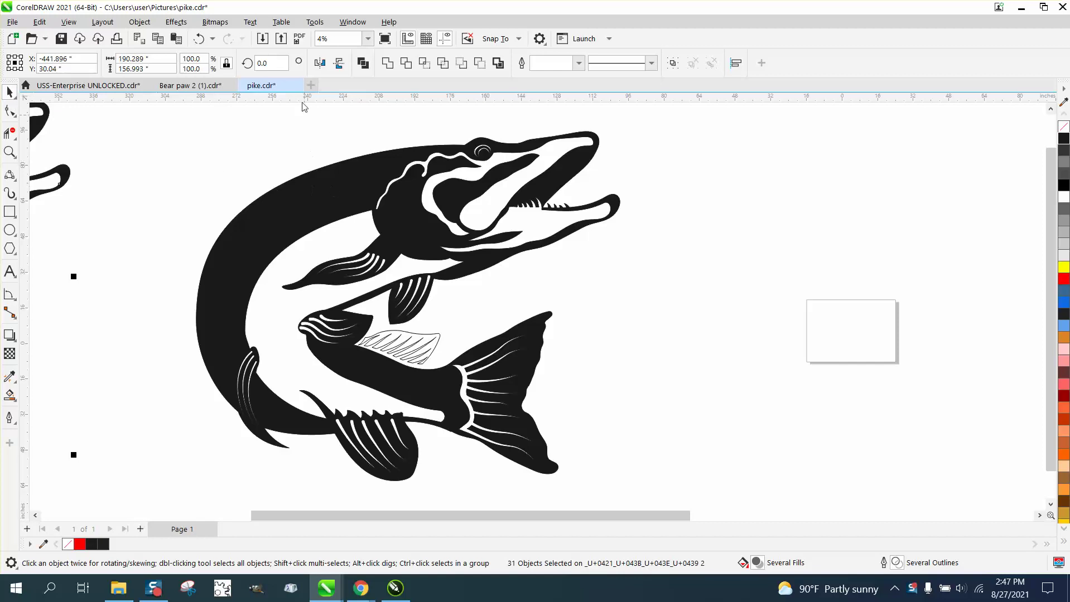
pyautogui.moveTo(148, 127); pyautogui.dragTo(722, 501)
pyautogui.click(1064, 126)
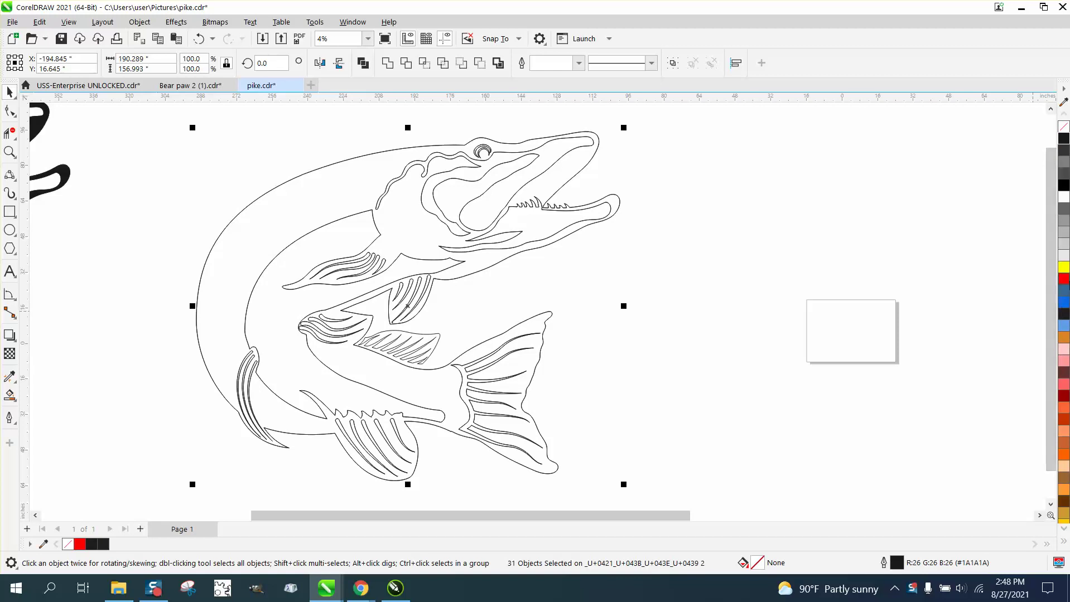
pyautogui.rightClick(1064, 279)
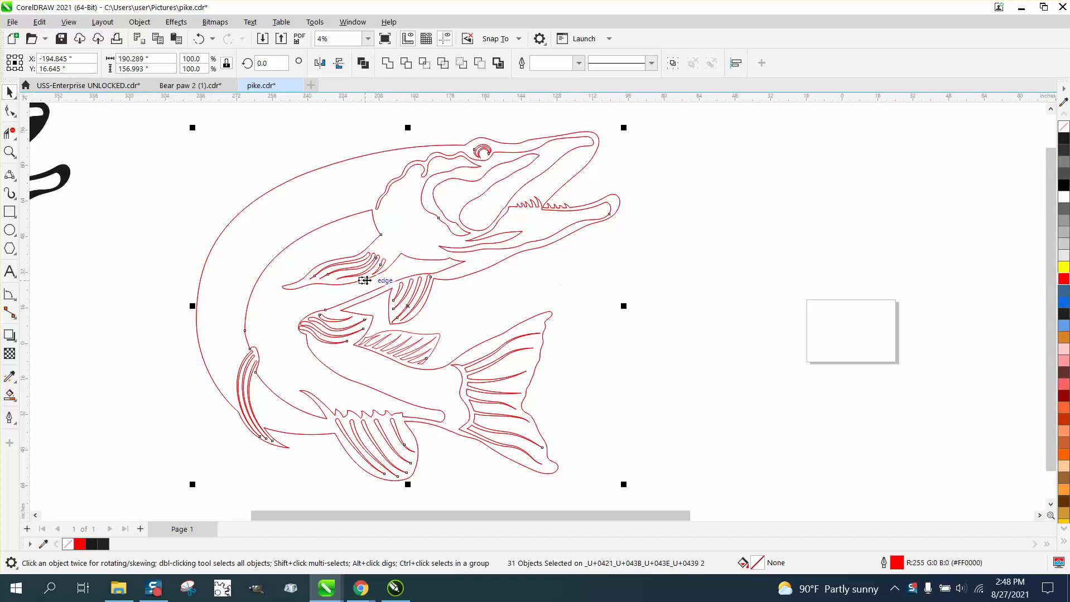
# Step: Zoom into the fins and break the combined fin curve apart
pyautogui.click(9, 149)
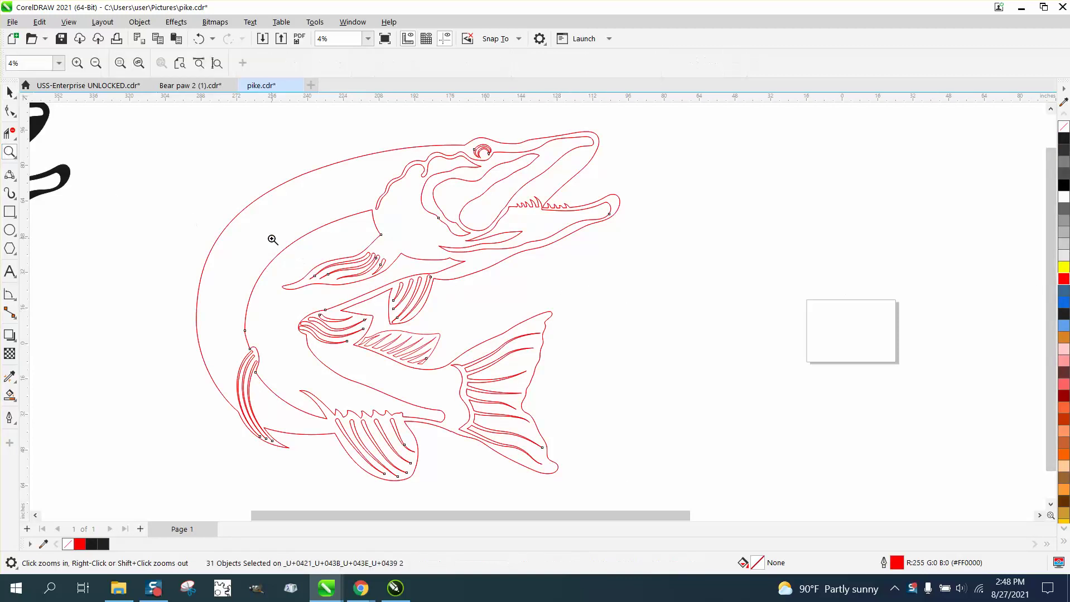
pyautogui.moveTo(270, 239); pyautogui.dragTo(517, 313)
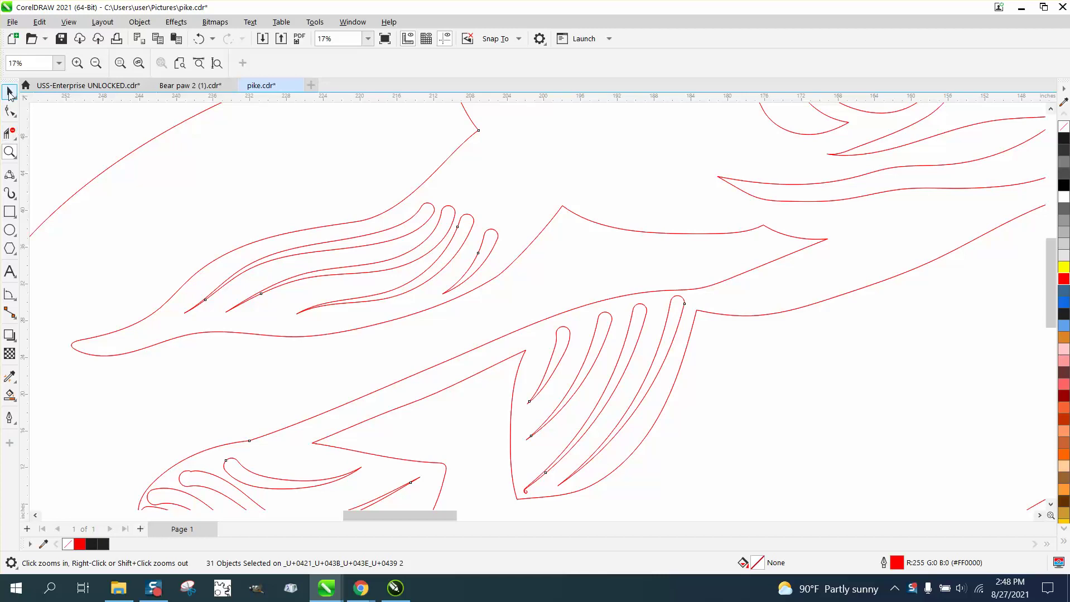
pyautogui.click(9, 92)
pyautogui.click(545, 277)
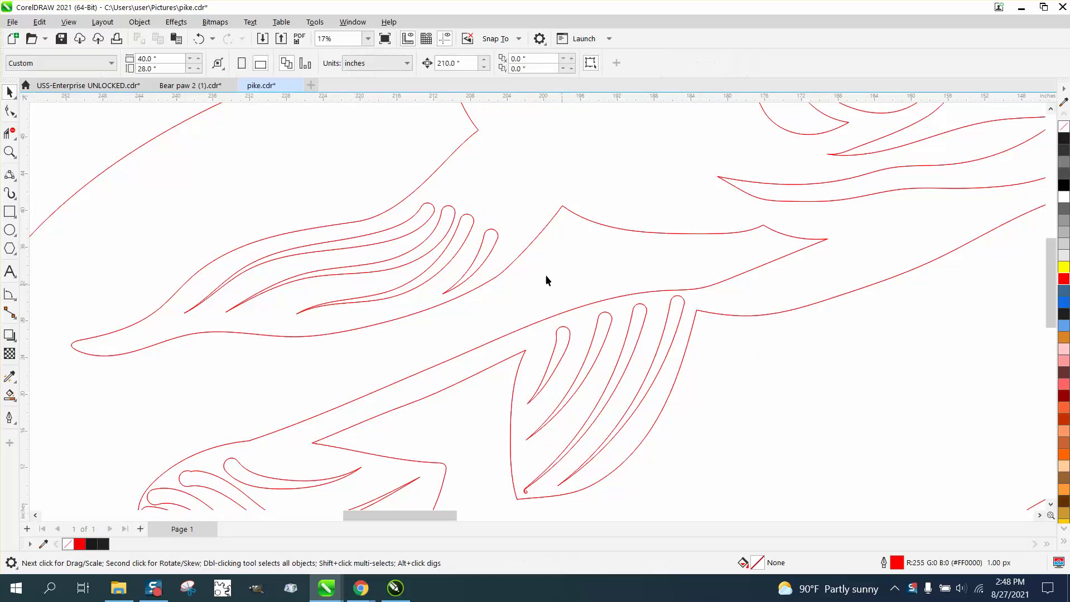
pyautogui.click(433, 214)
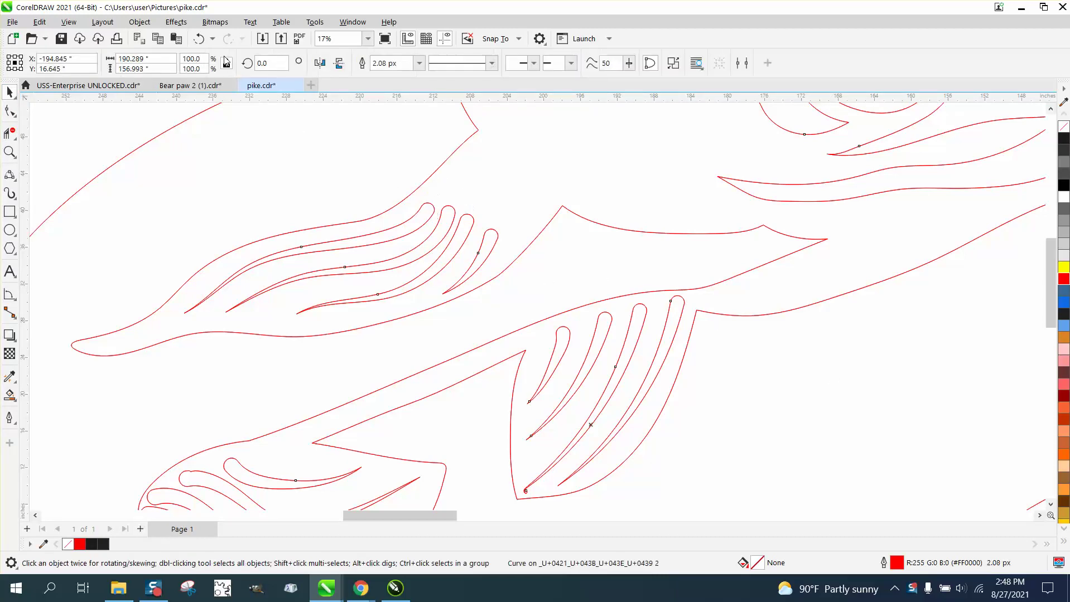
pyautogui.click(134, 23)
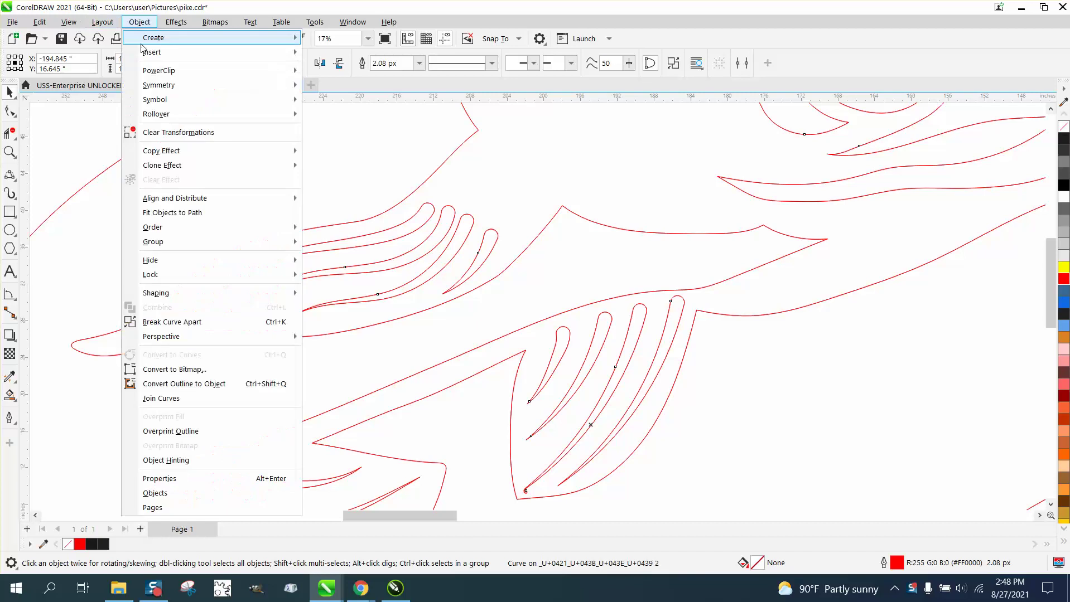
pyautogui.click(175, 323)
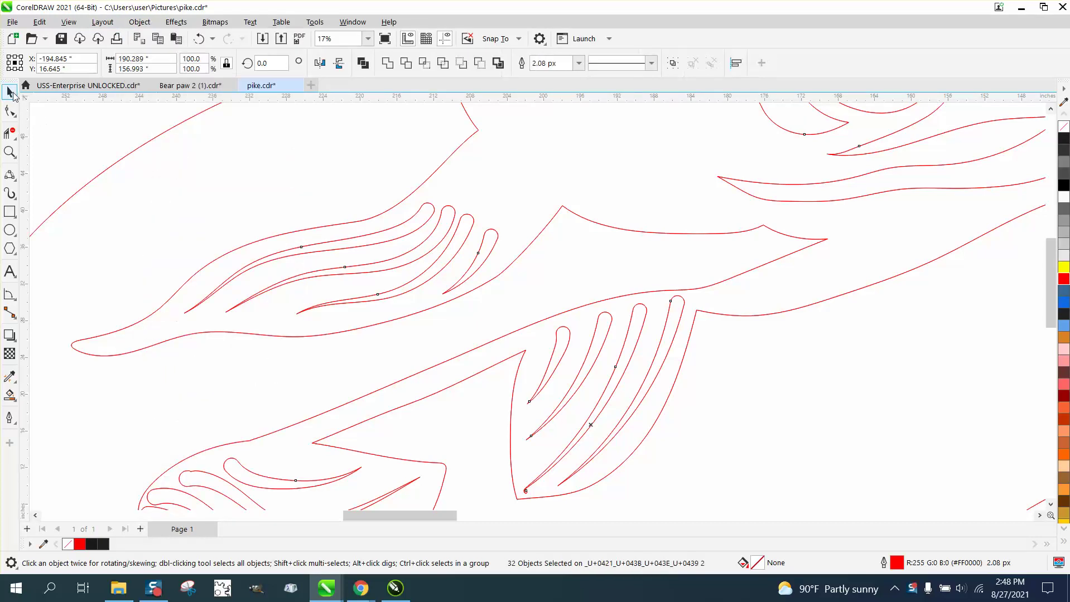
# Step: Select one fin stripe curve and marquee all its nodes with the Shape tool
pyautogui.click(751, 366)
pyautogui.click(435, 212)
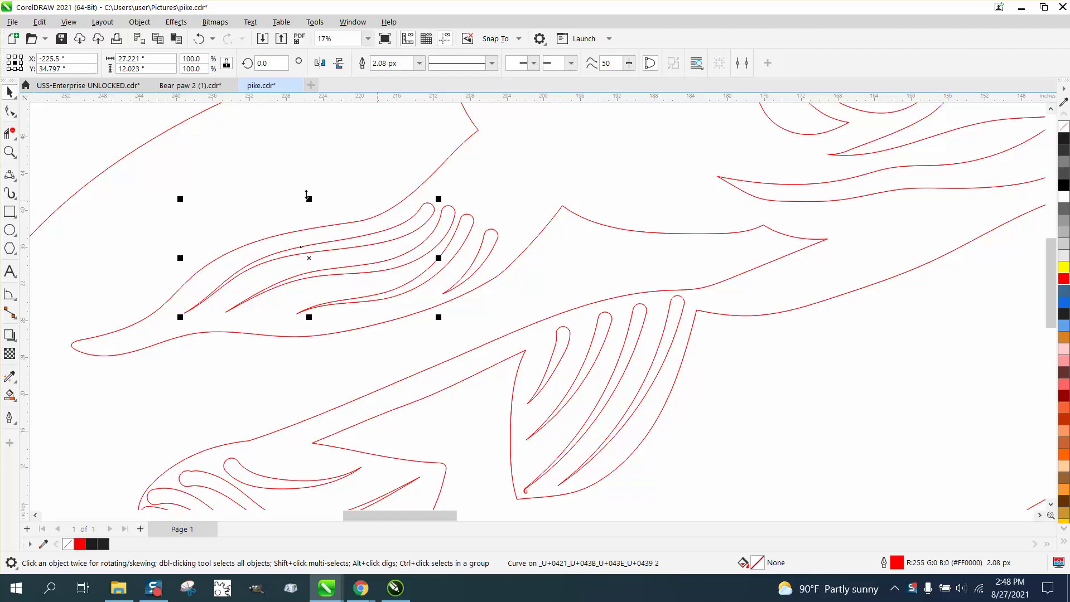
pyautogui.press('F10')
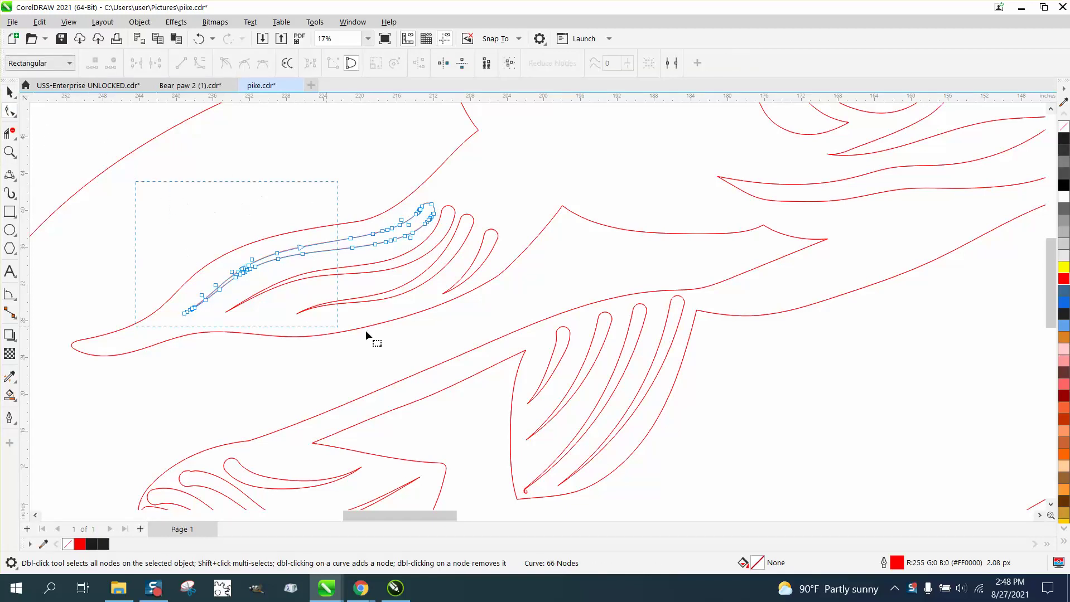
pyautogui.moveTo(366, 330); pyautogui.dragTo(498, 342)
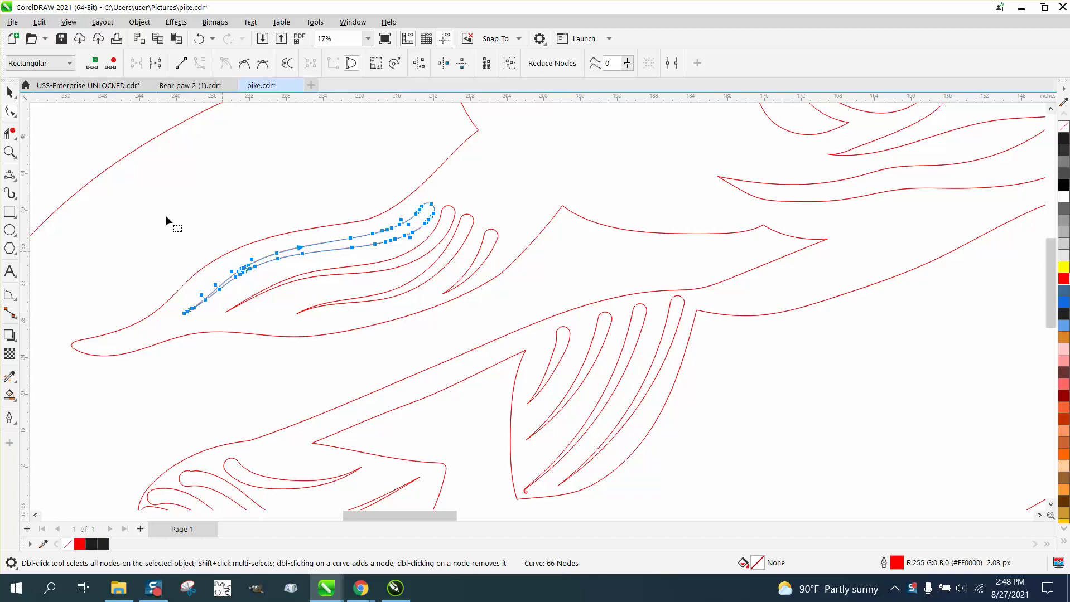
pyautogui.press('space')
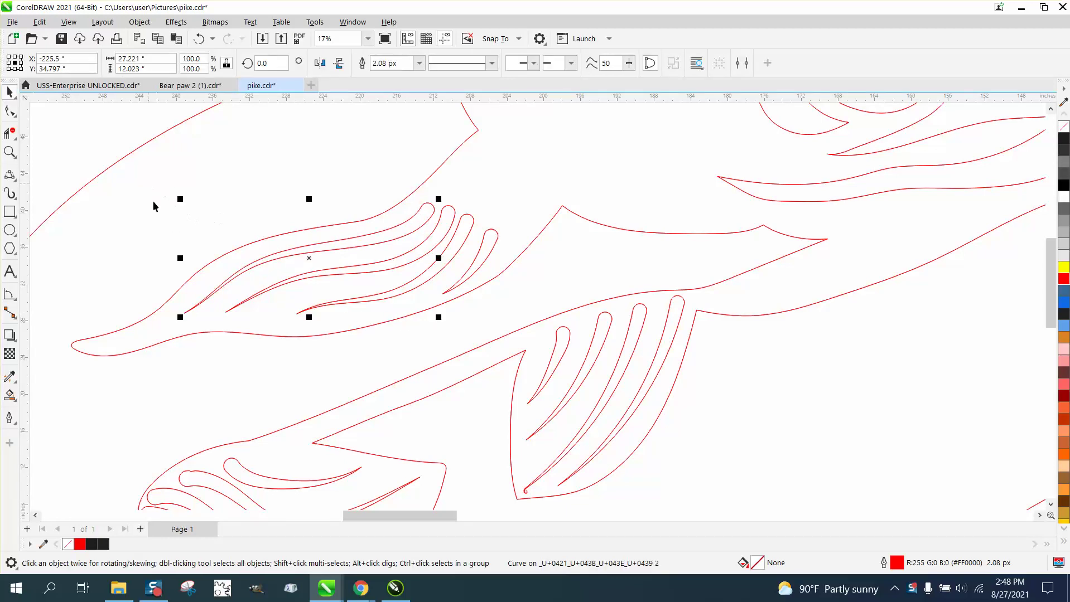
# Step: Undo the accidental move of the large body curve
pyautogui.moveTo(153, 206); pyautogui.dragTo(461, 342)
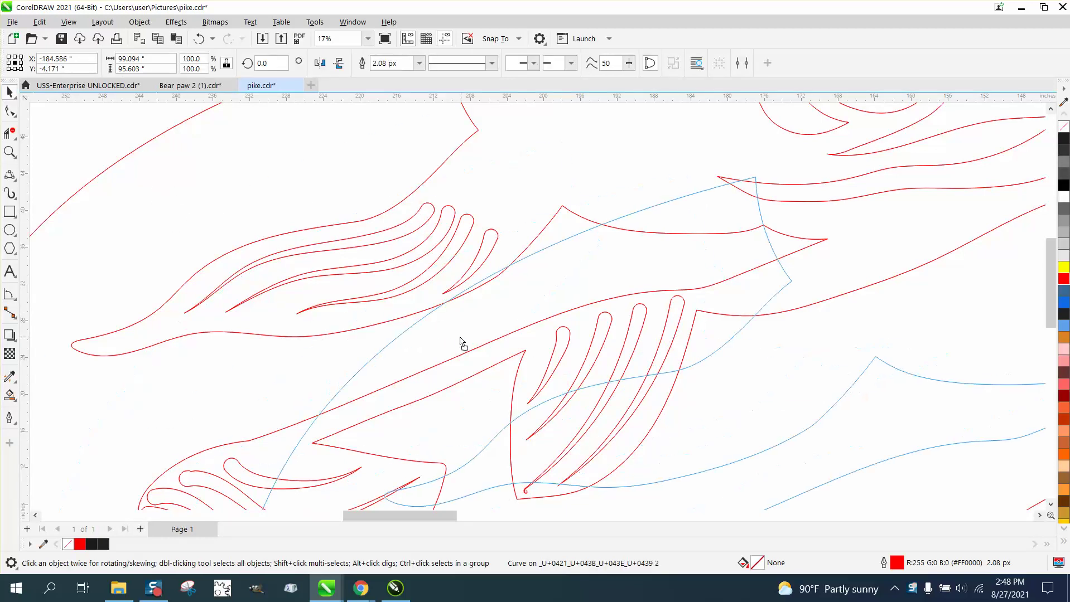
pyautogui.click(199, 39)
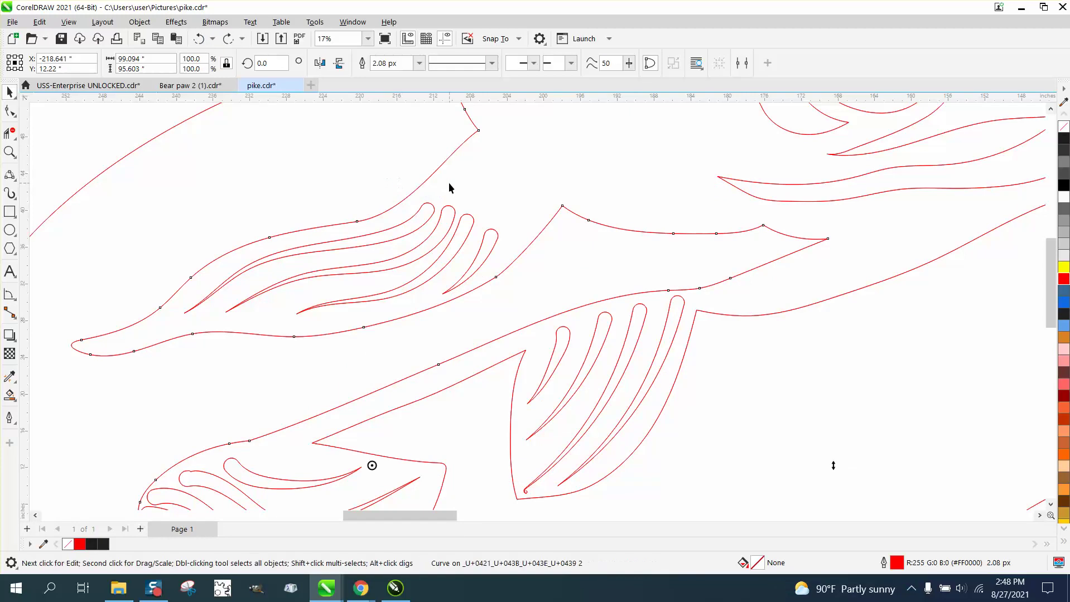
pyautogui.scroll(-3, 450, 188)
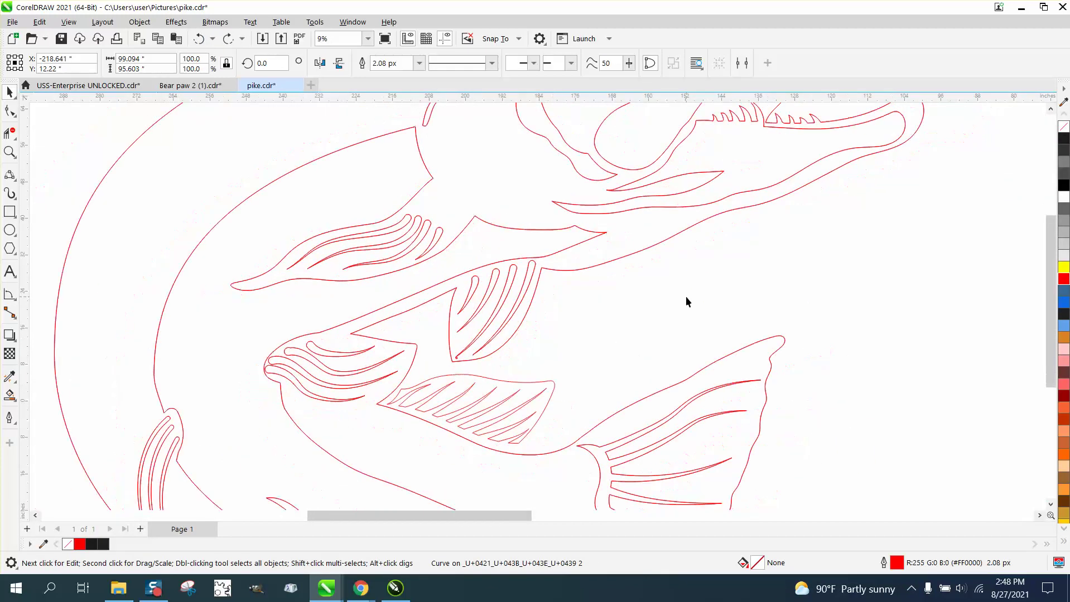
pyautogui.click(686, 297)
# Step: Send the large body outline curve to the back, confirming the layer change
pyautogui.click(383, 222)
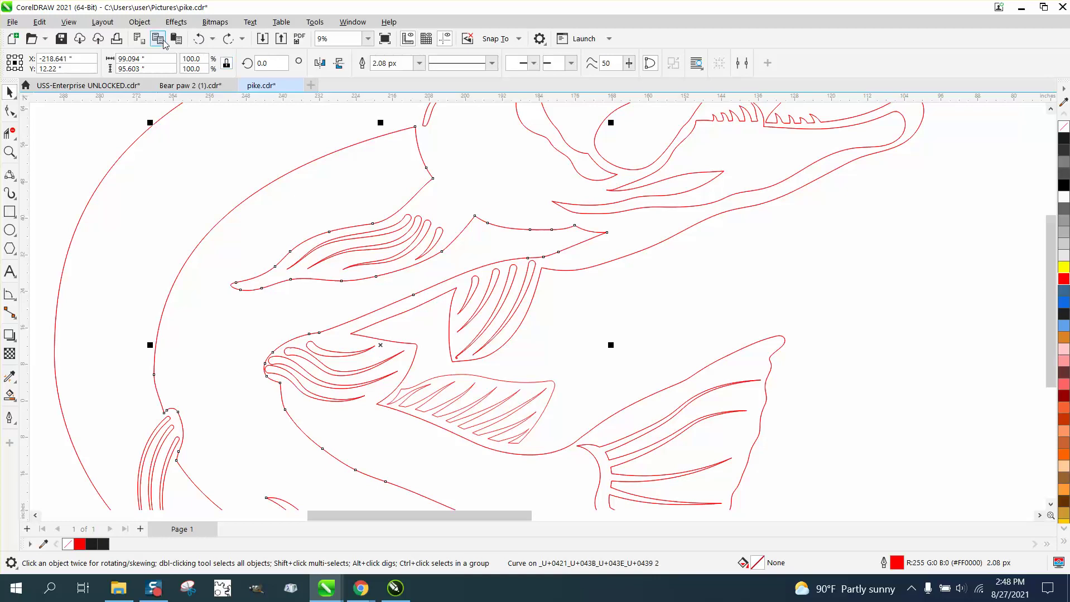
pyautogui.click(140, 22)
pyautogui.moveTo(200, 227)
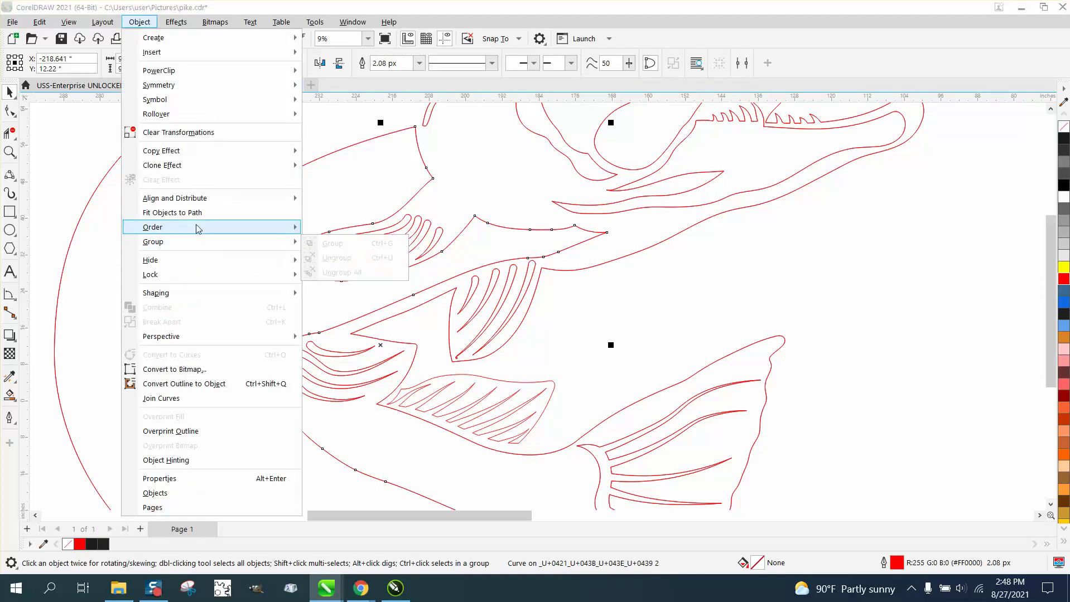
pyautogui.click(375, 246)
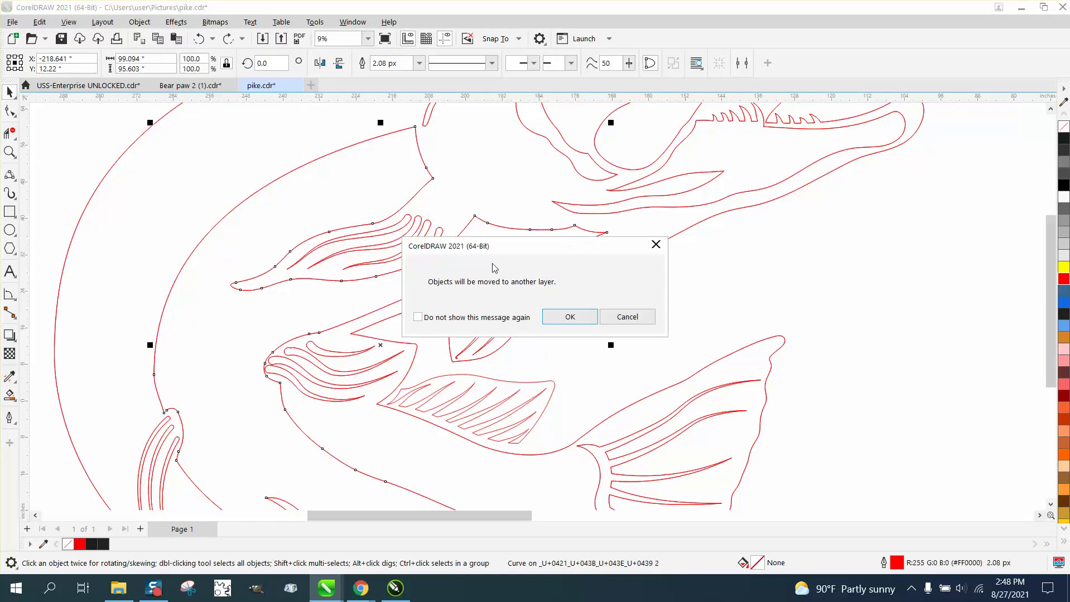
pyautogui.click(570, 318)
# Step: Lock the large body outline curve in place
pyautogui.click(649, 332)
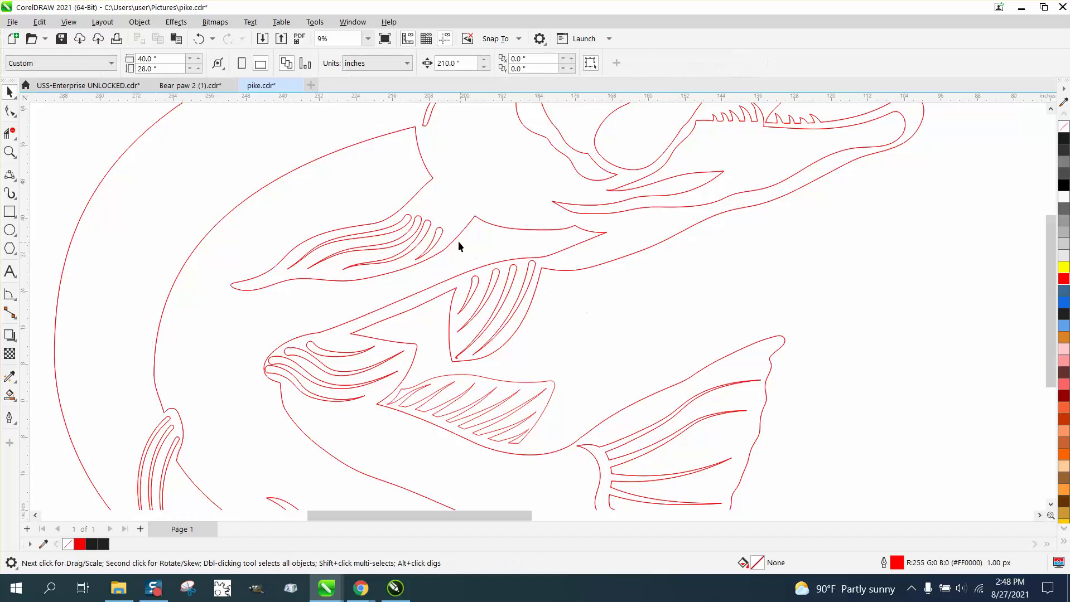
pyautogui.click(424, 227)
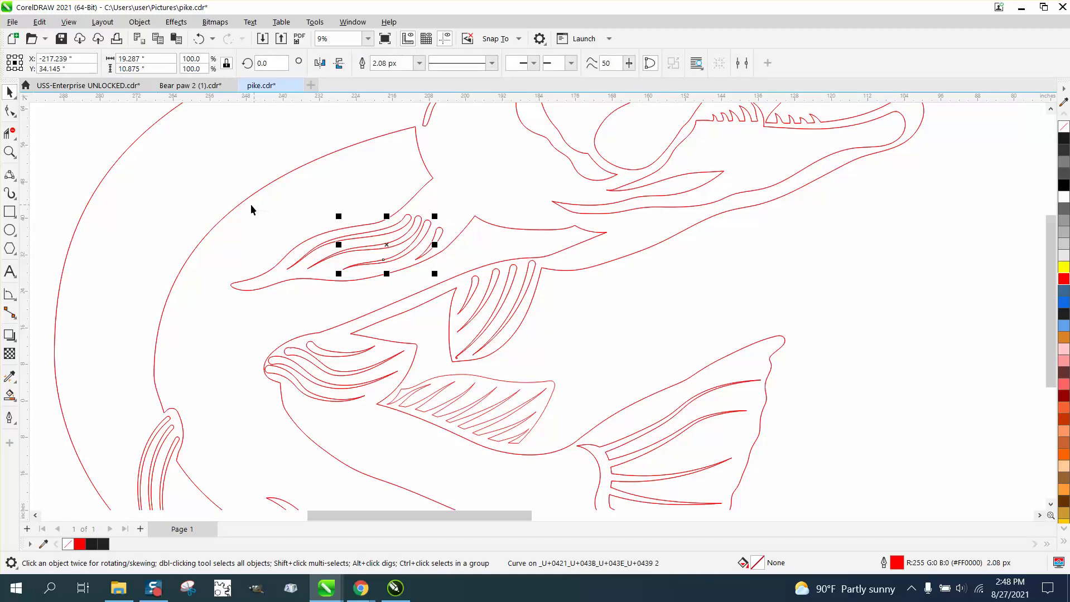
pyautogui.click(235, 281)
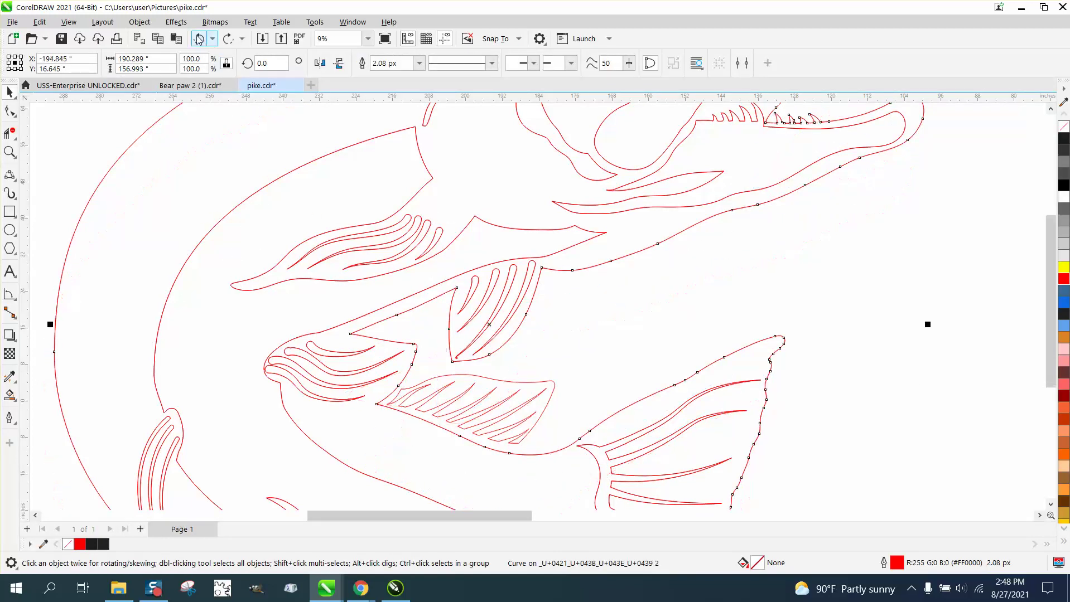
pyautogui.click(140, 22)
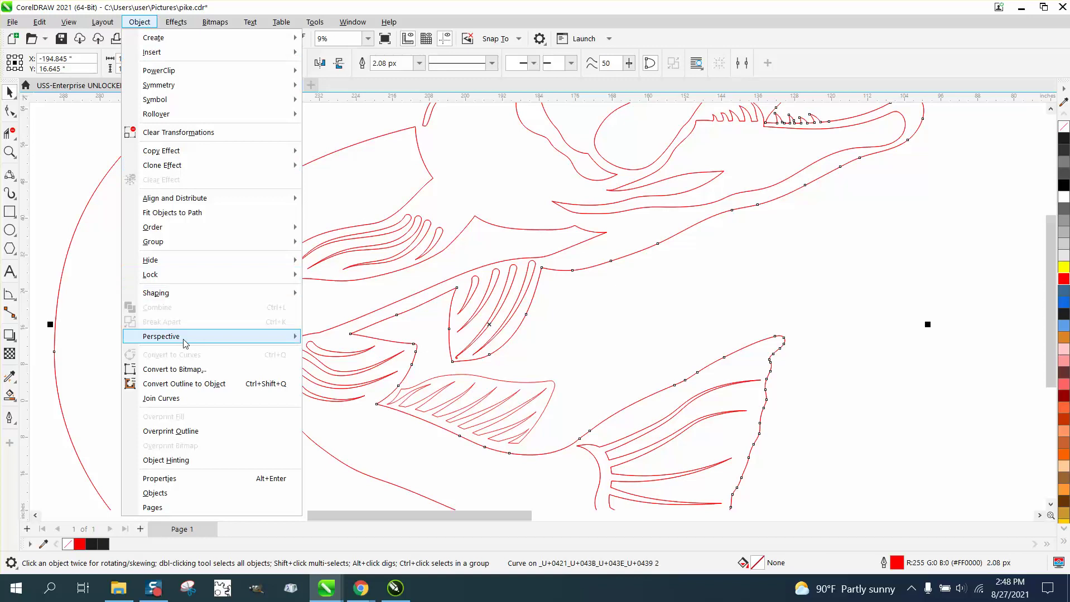
pyautogui.click(329, 276)
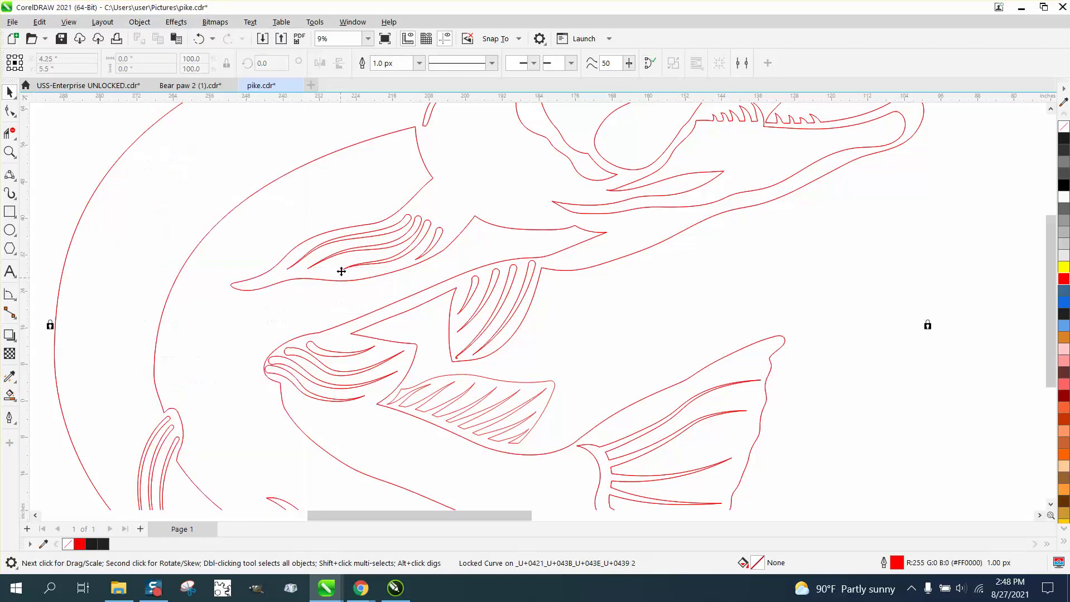
# Step: Delete the eight stripe curves inside the front fin
pyautogui.click(304, 213)
pyautogui.moveTo(412, 293); pyautogui.dragTo(460, 293)
pyautogui.press('Delete')
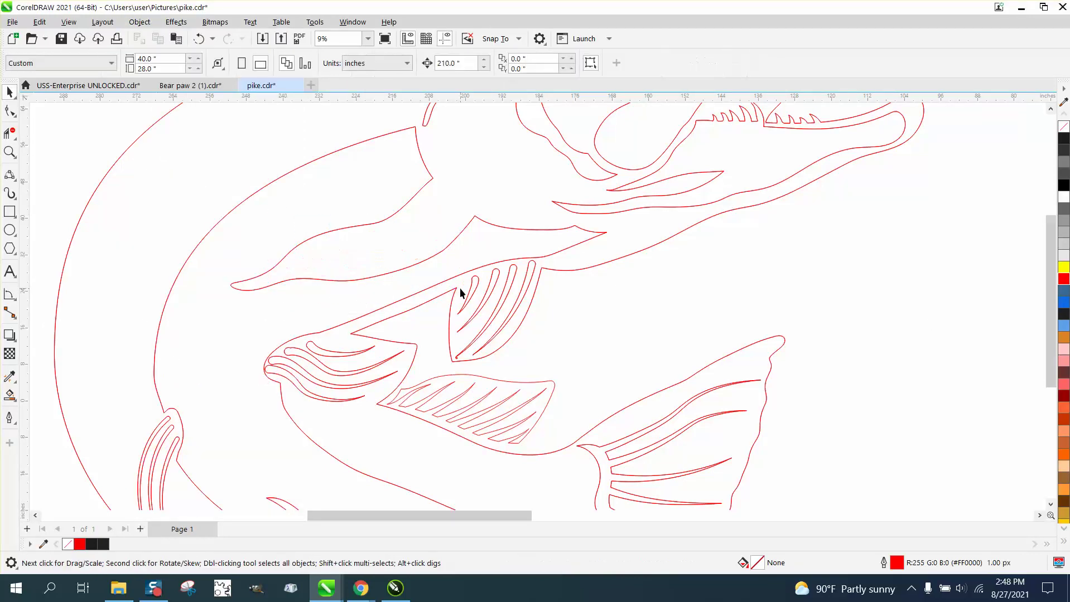
# Step: Draw two three-point gill arcs behind the head and align one parallel to the others
pyautogui.click(14, 179)
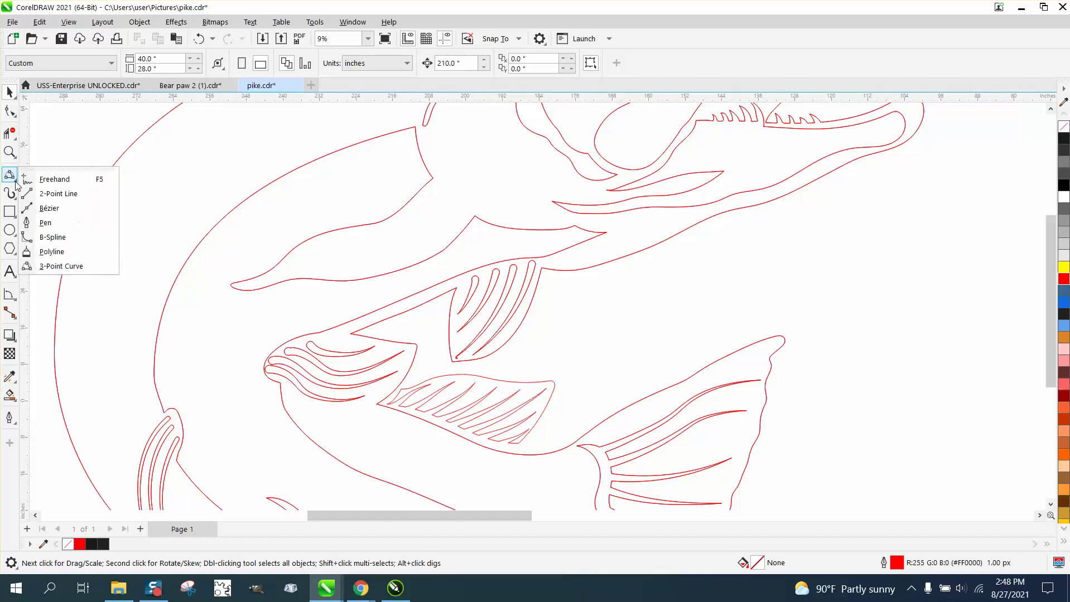
pyautogui.click(62, 266)
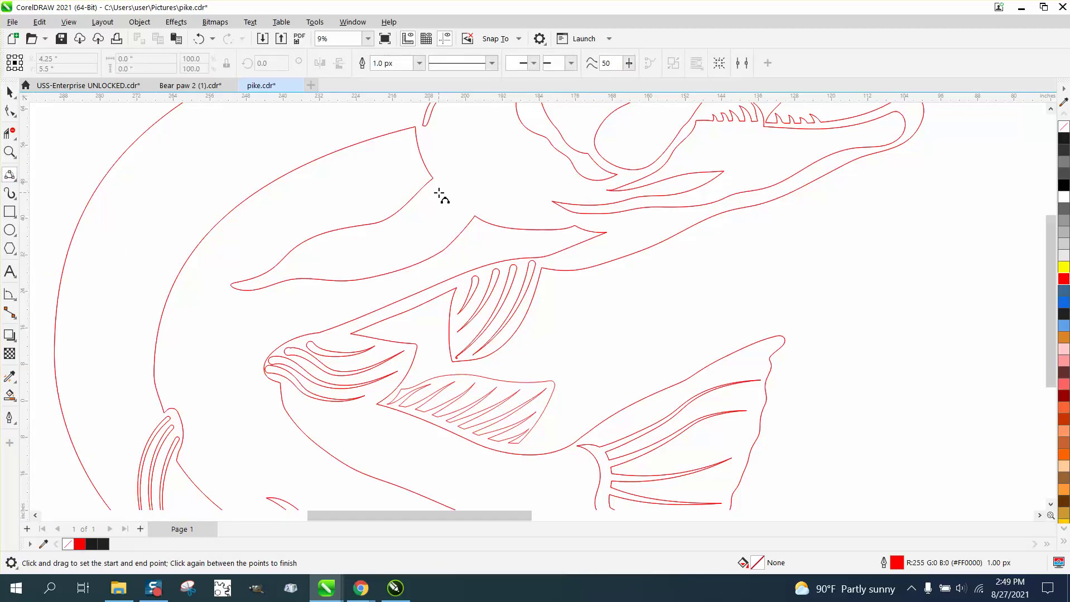
pyautogui.moveTo(438, 193); pyautogui.dragTo(304, 255)
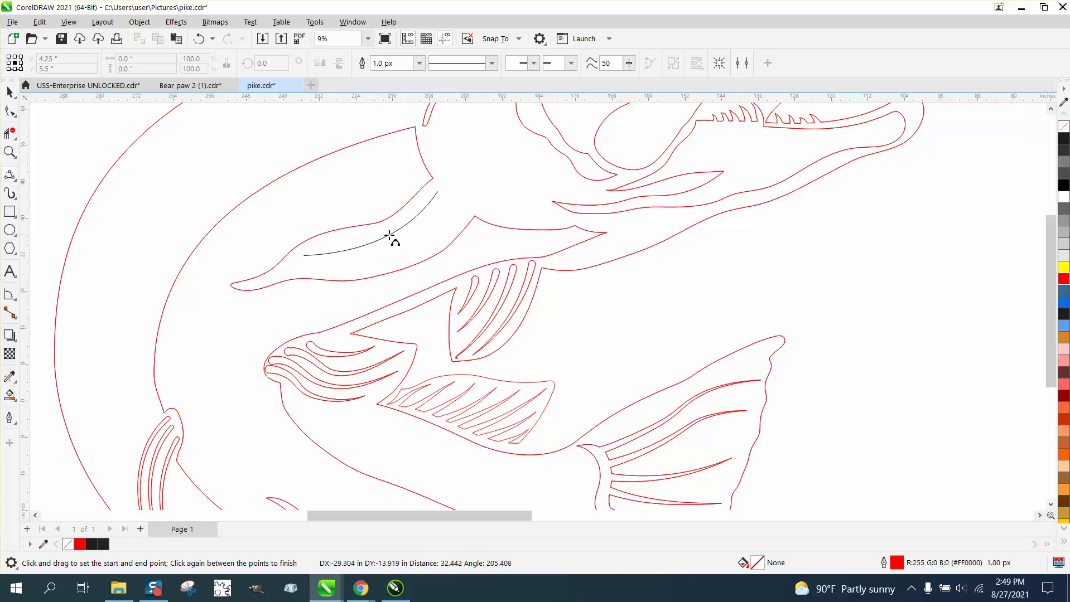
pyautogui.click(393, 238)
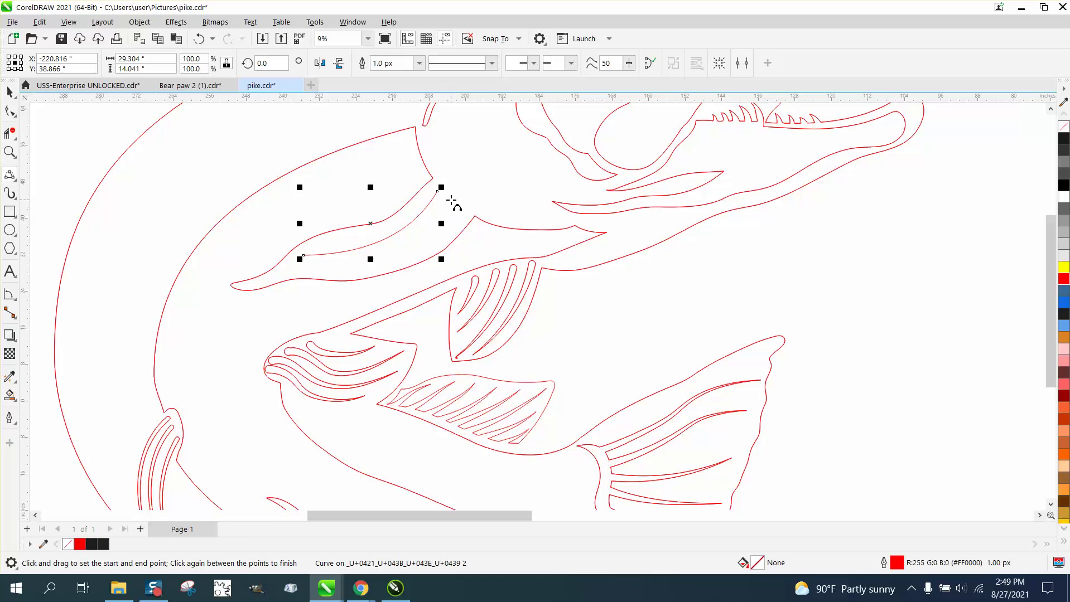
pyautogui.moveTo(451, 201); pyautogui.dragTo(306, 269)
pyautogui.click(394, 247)
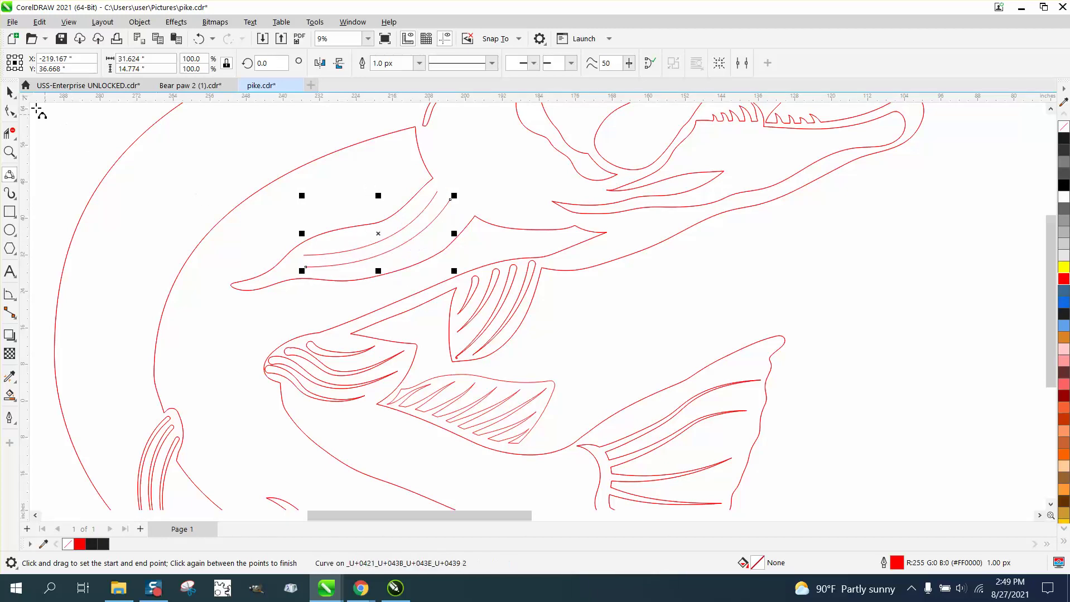
pyautogui.click(10, 92)
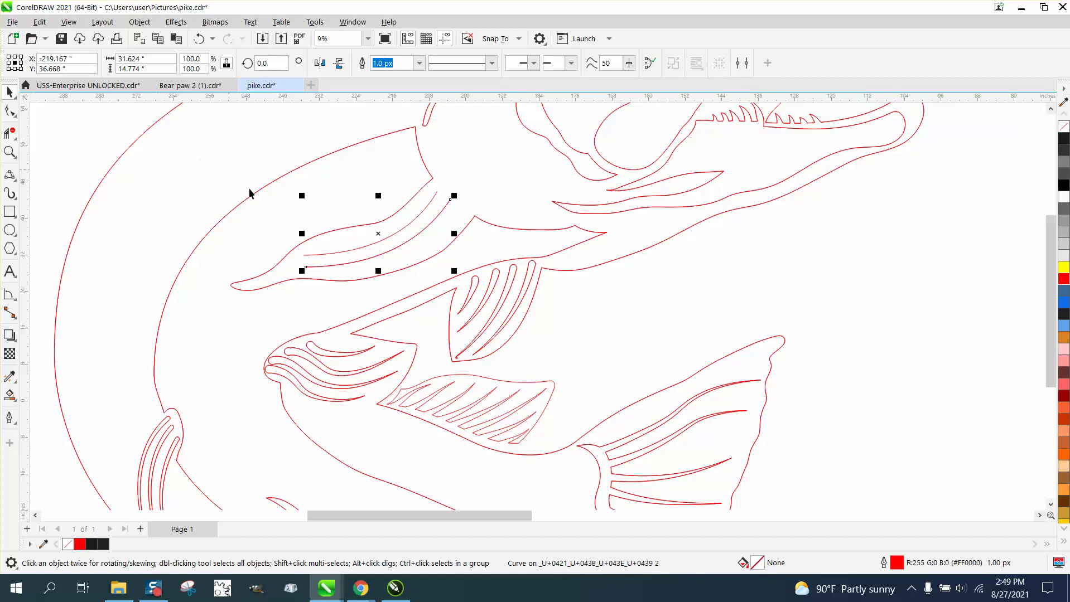
pyautogui.moveTo(385, 241); pyautogui.dragTo(391, 243)
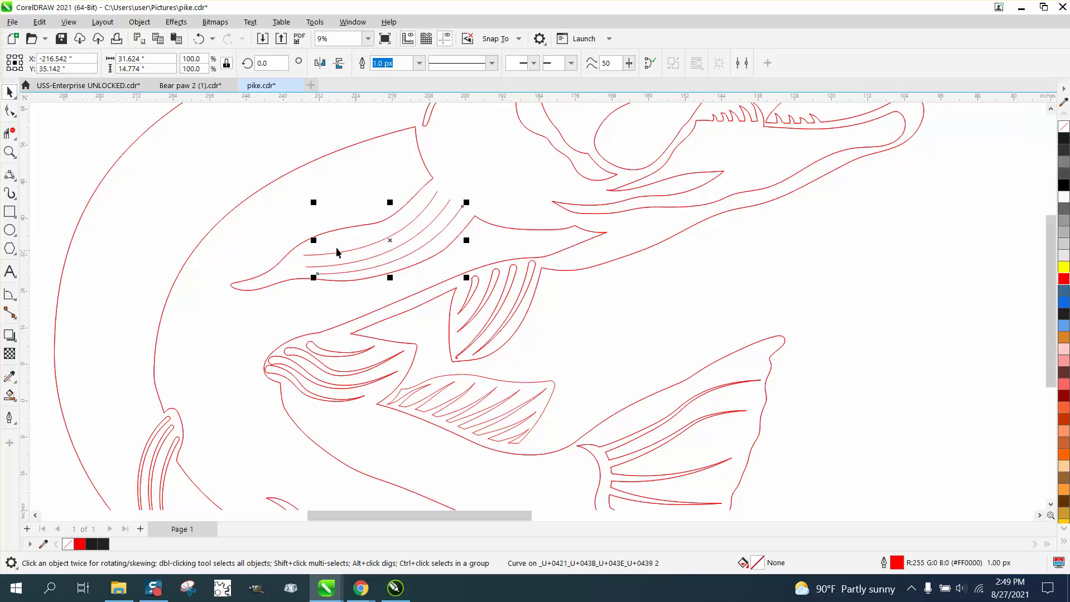
pyautogui.click(10, 110)
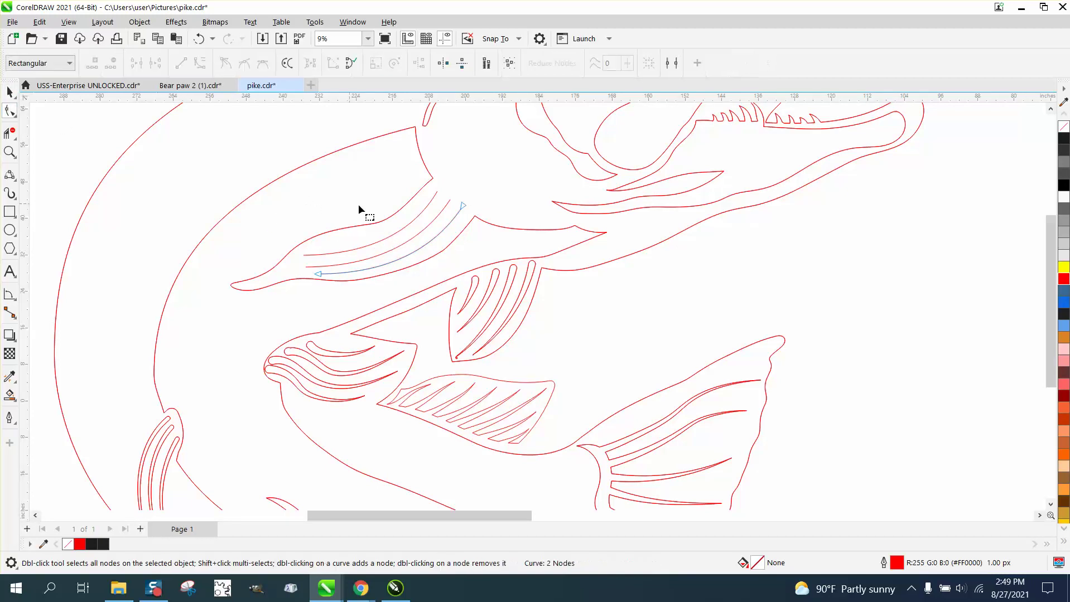
pyautogui.click(411, 220)
pyautogui.click(498, 277)
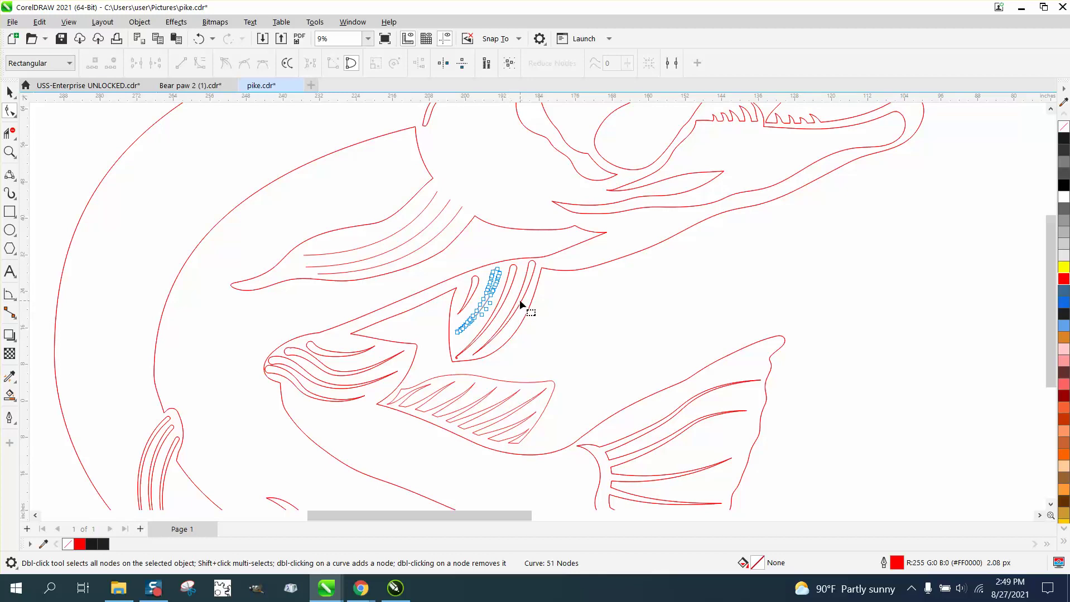
pyautogui.click(521, 302)
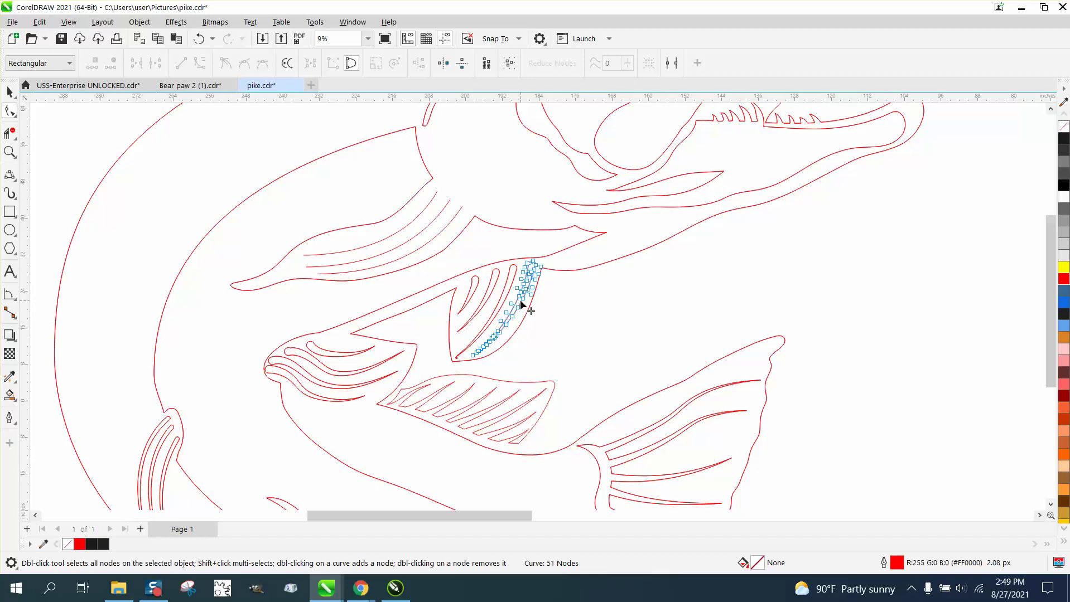
pyautogui.click(354, 353)
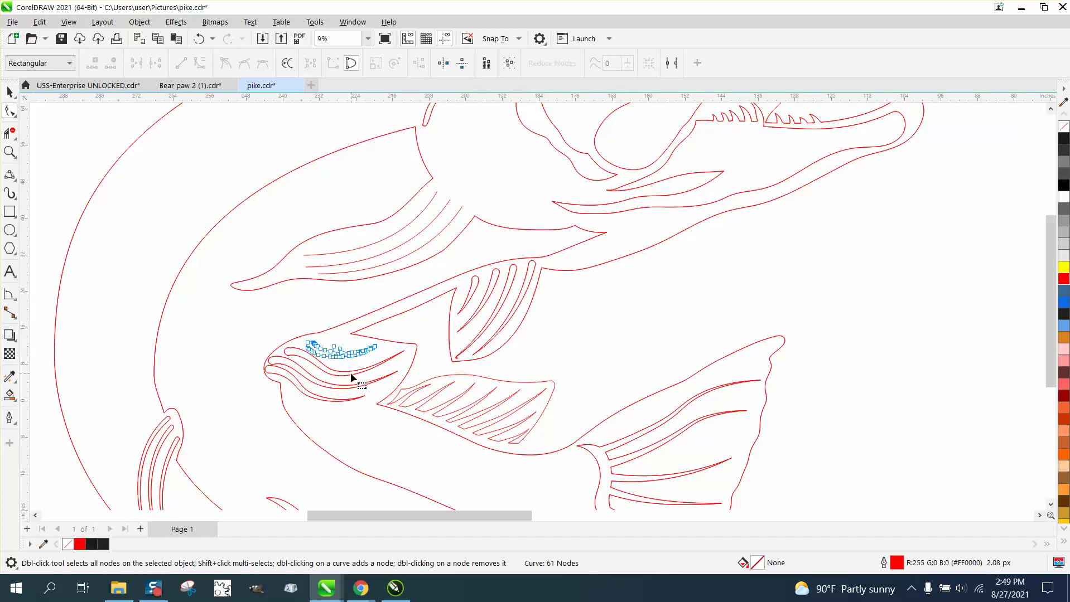
pyautogui.click(360, 376)
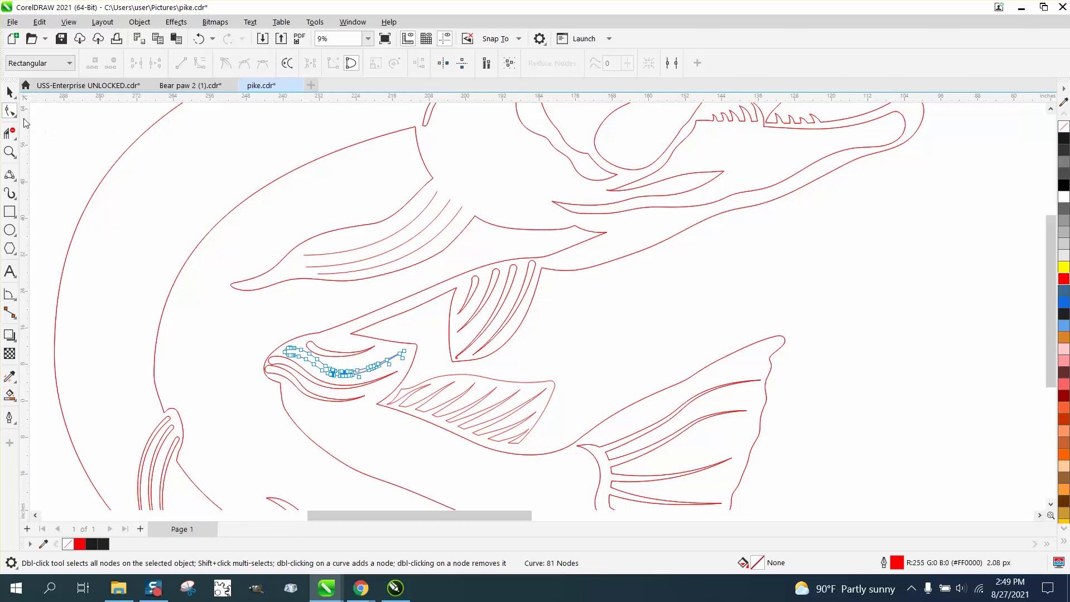
pyautogui.click(438, 197)
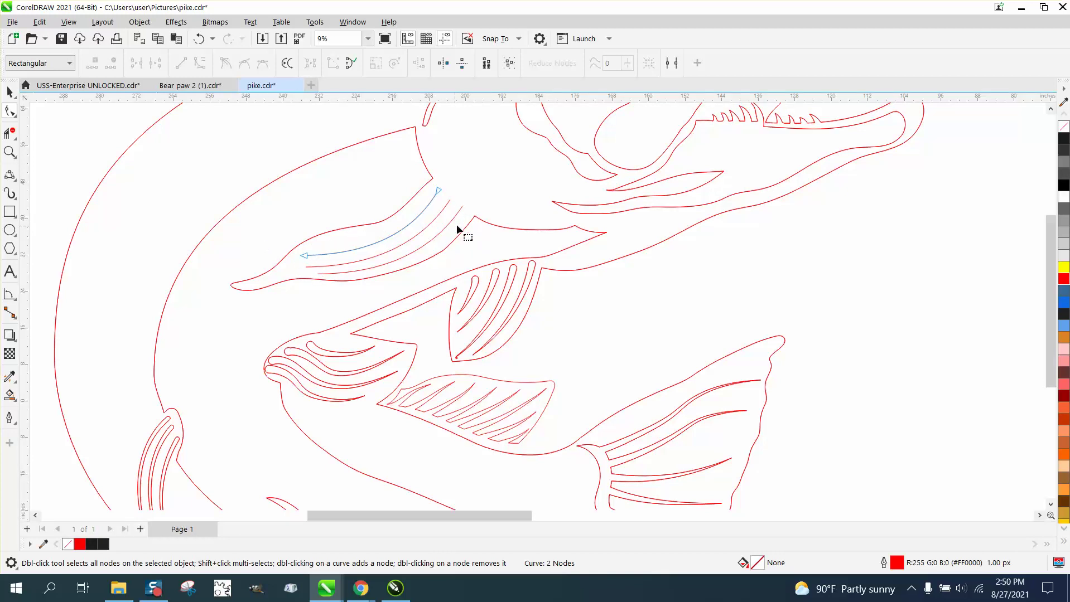
pyautogui.click(451, 201)
# Step: Zoom out, select the locked outer outline, then zoom onto the eye and upper head
pyautogui.scroll(-5, 331, 265)
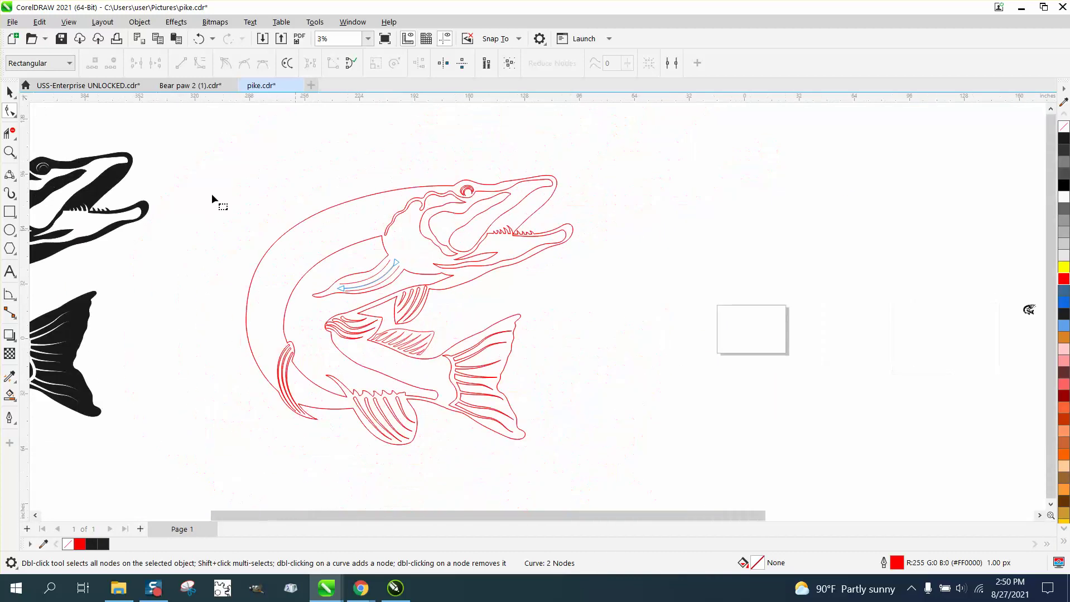
pyautogui.click(10, 152)
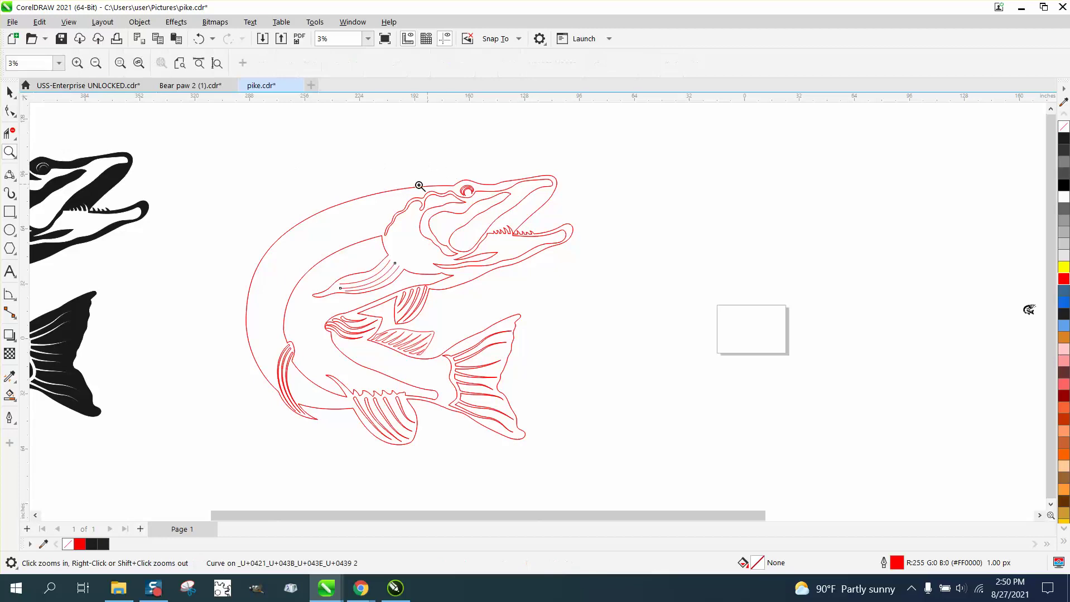
pyautogui.click(9, 111)
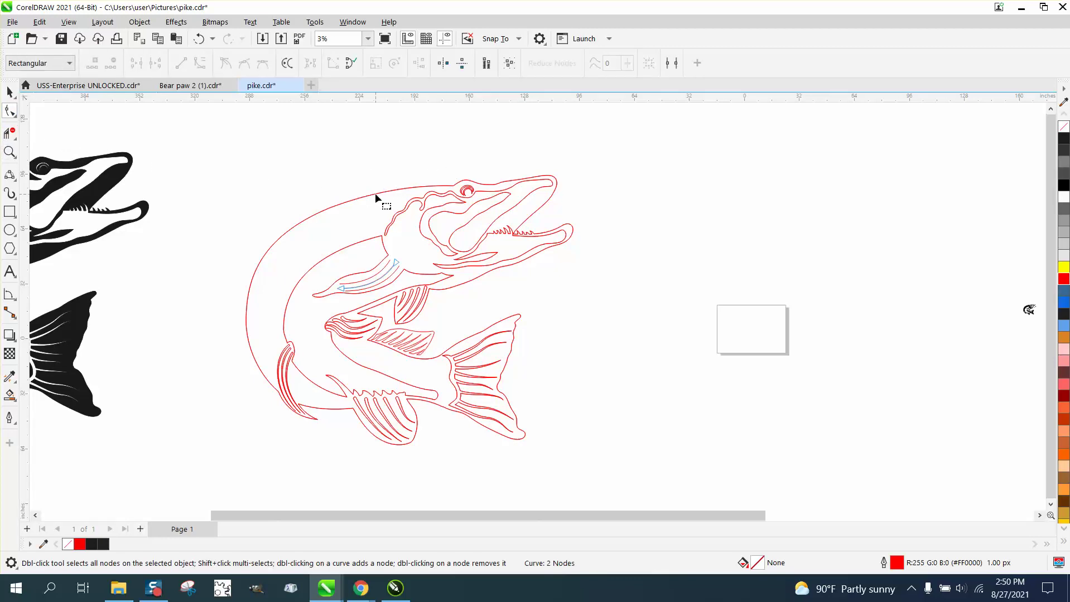
pyautogui.press('space')
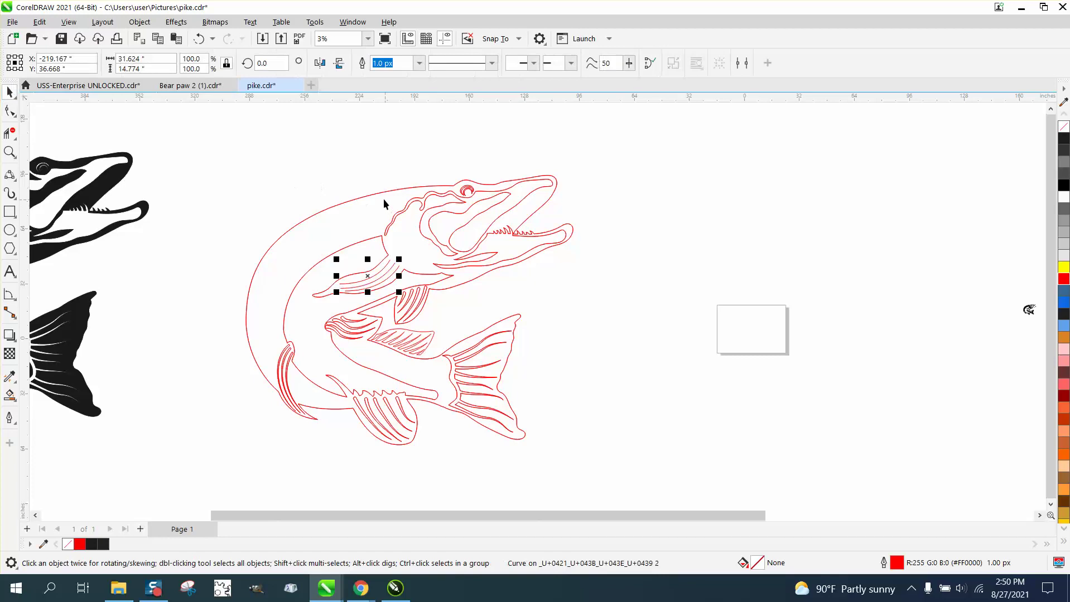
pyautogui.click(384, 194)
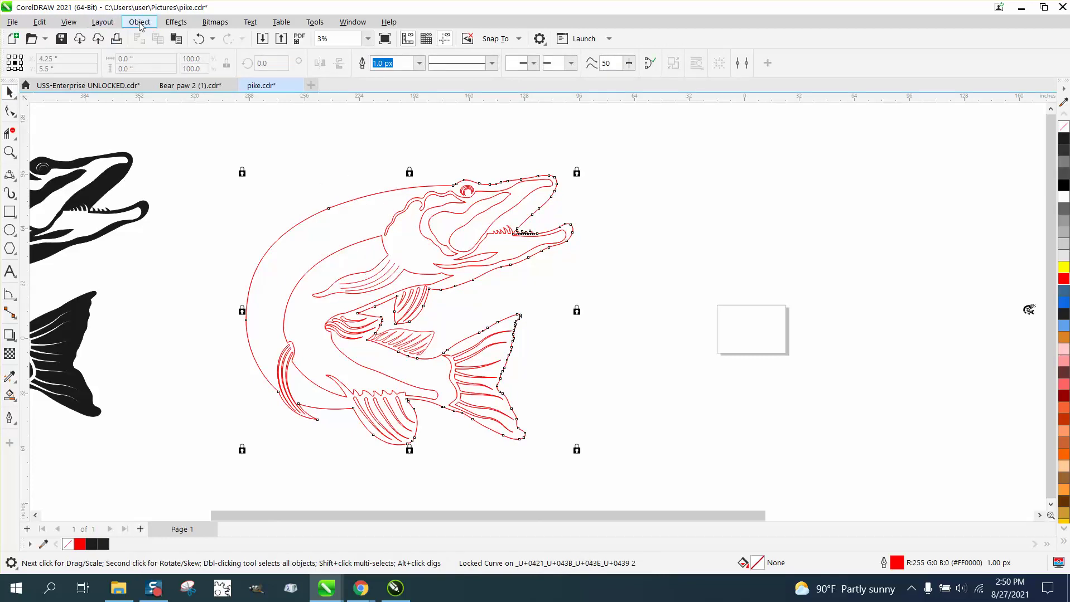
pyautogui.click(9, 152)
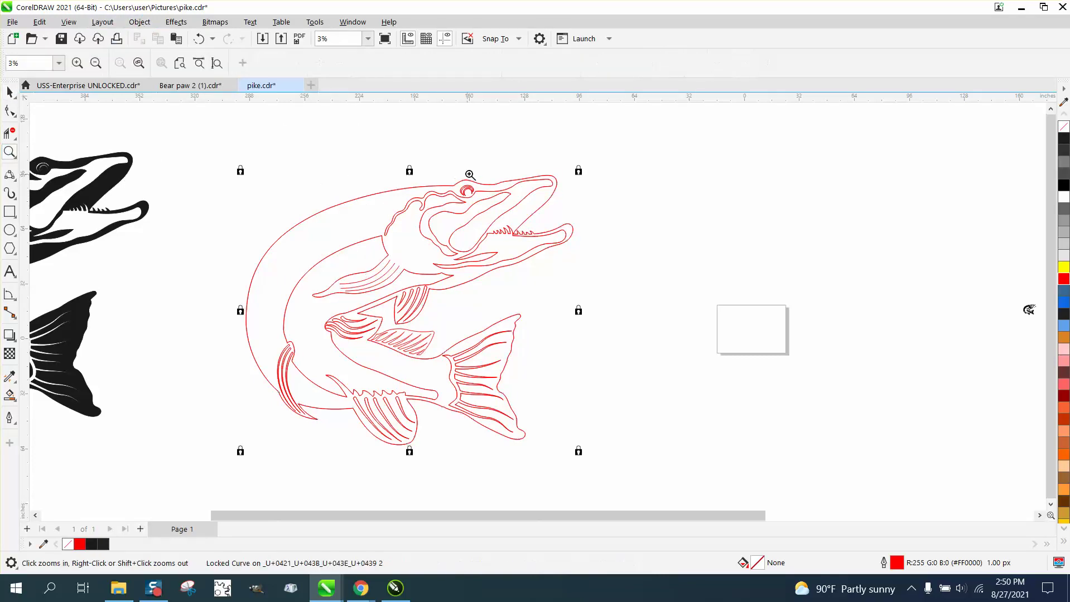
pyautogui.moveTo(468, 173); pyautogui.dragTo(514, 227)
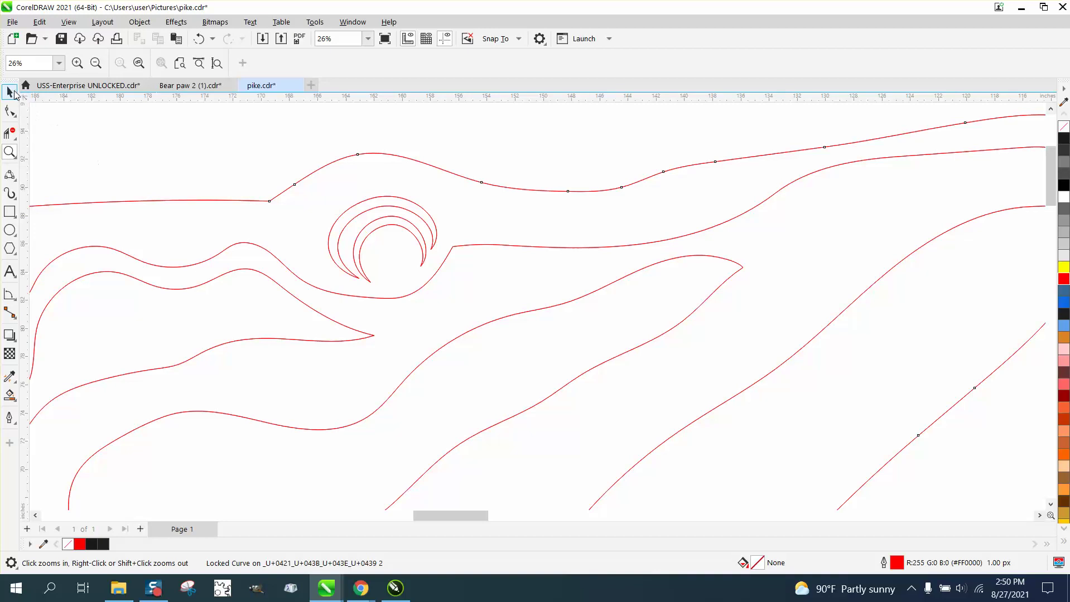
pyautogui.click(10, 92)
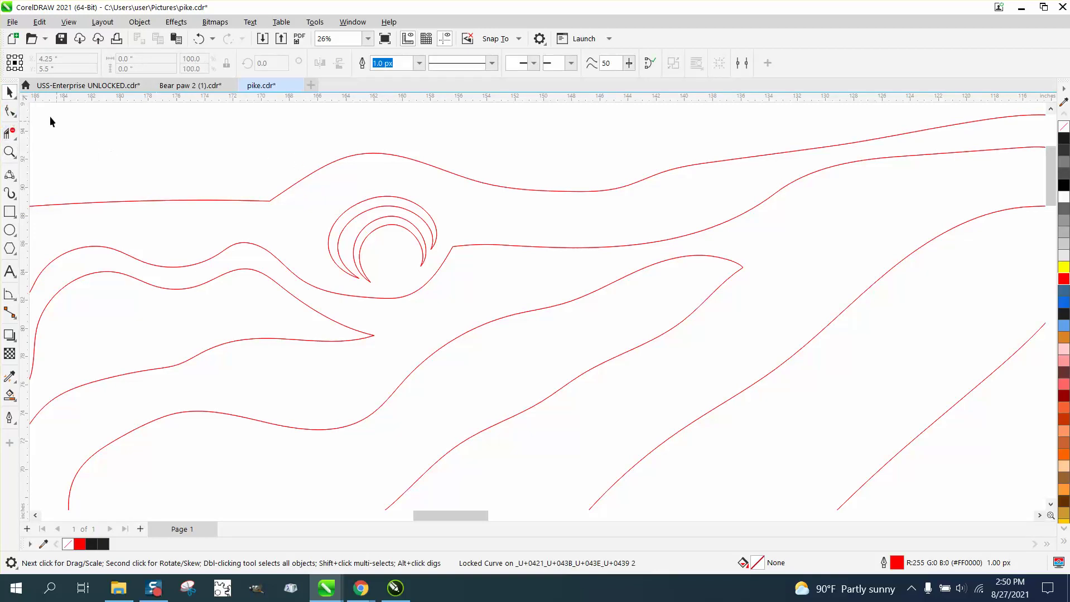
pyautogui.click(10, 111)
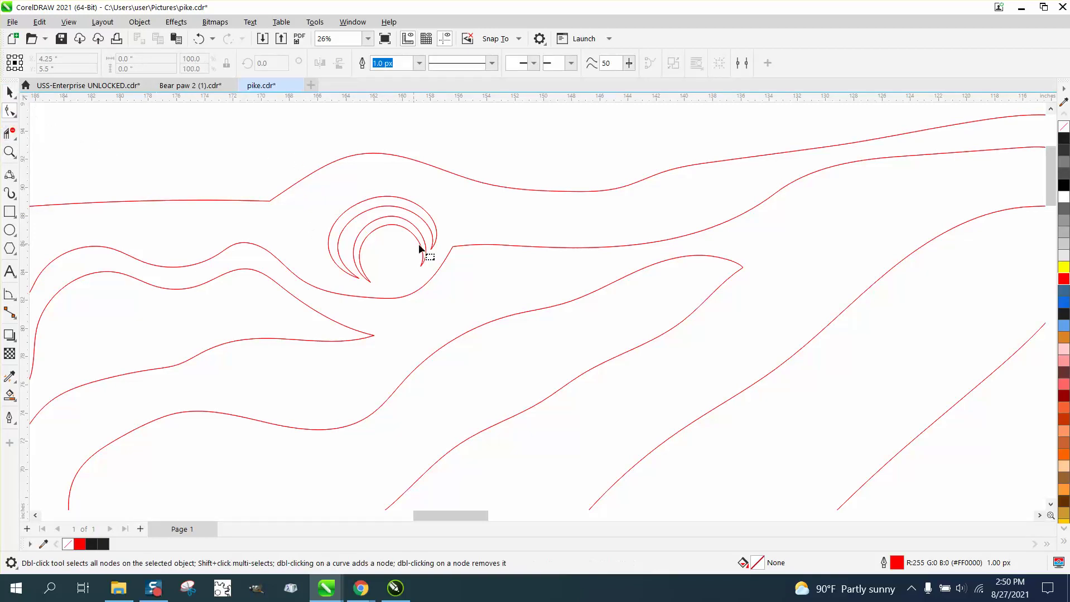
pyautogui.click(386, 194)
pyautogui.moveTo(301, 171); pyautogui.dragTo(525, 308)
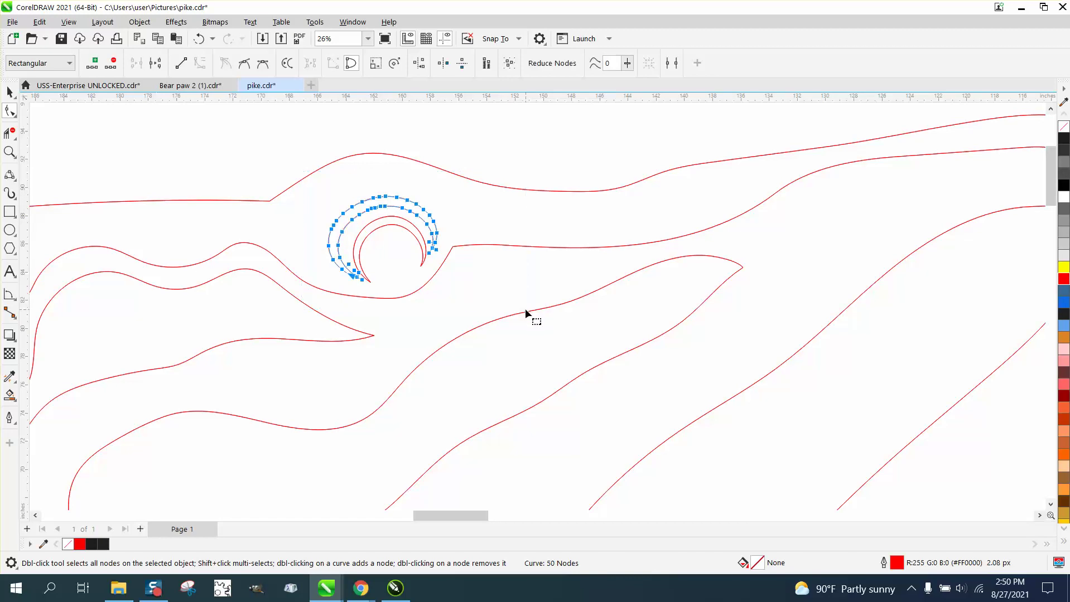
pyautogui.click(521, 160)
pyautogui.click(411, 224)
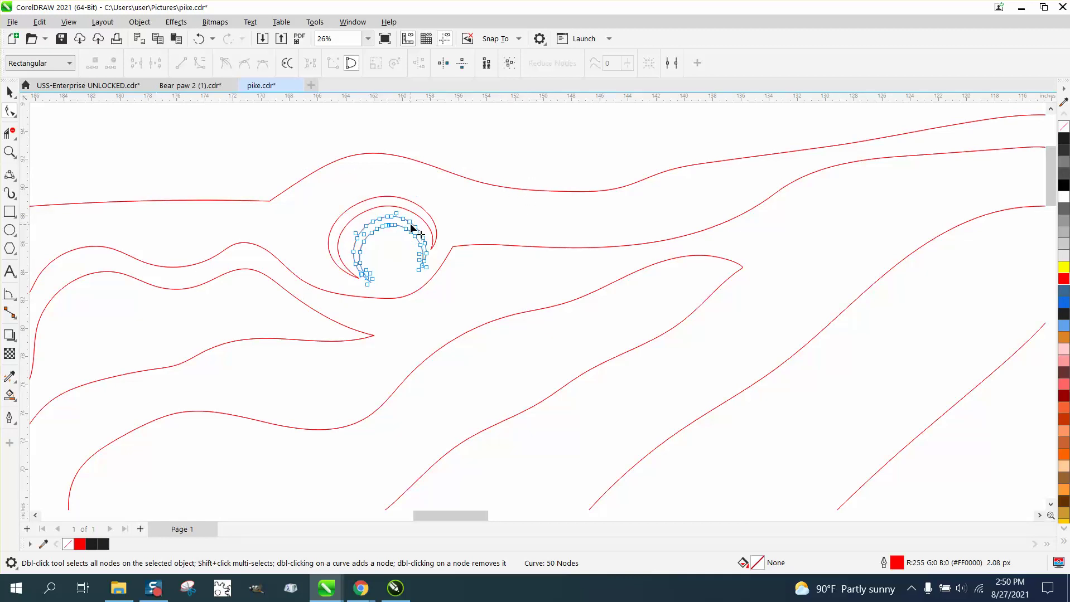
pyautogui.scroll(-1, 416, 237)
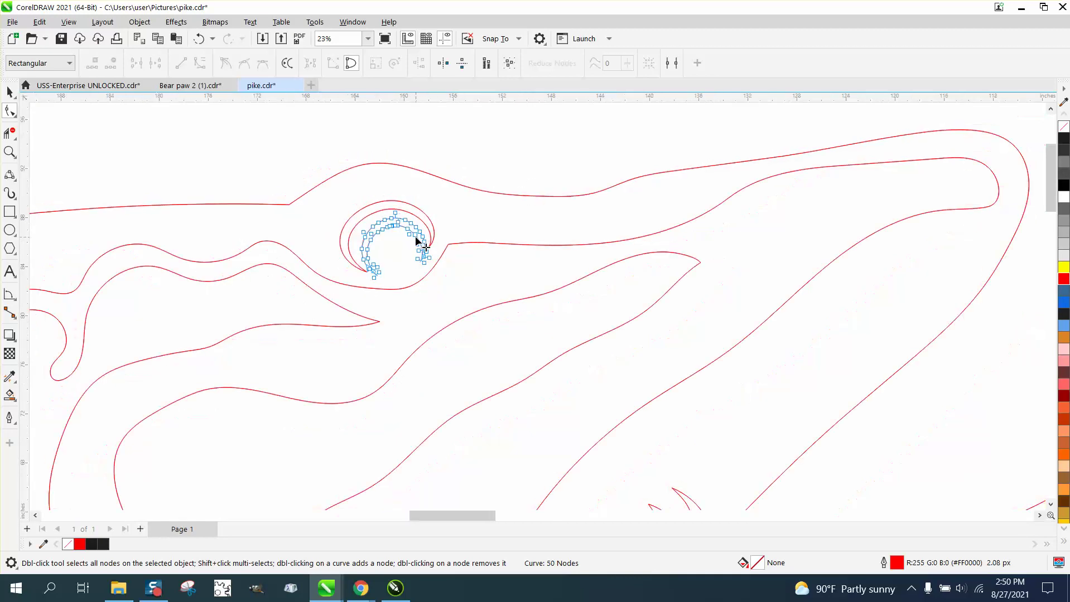
pyautogui.scroll(-2, 416, 239)
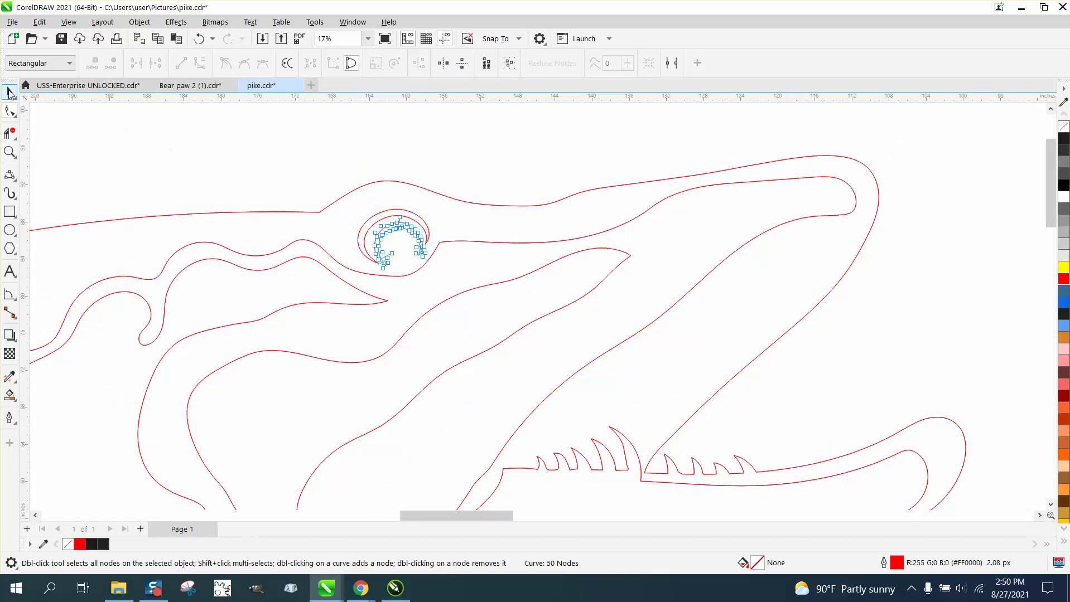
# Step: Set the nudge distance to 8 inches
pyautogui.click(9, 91)
pyautogui.moveTo(334, 170); pyautogui.dragTo(463, 300)
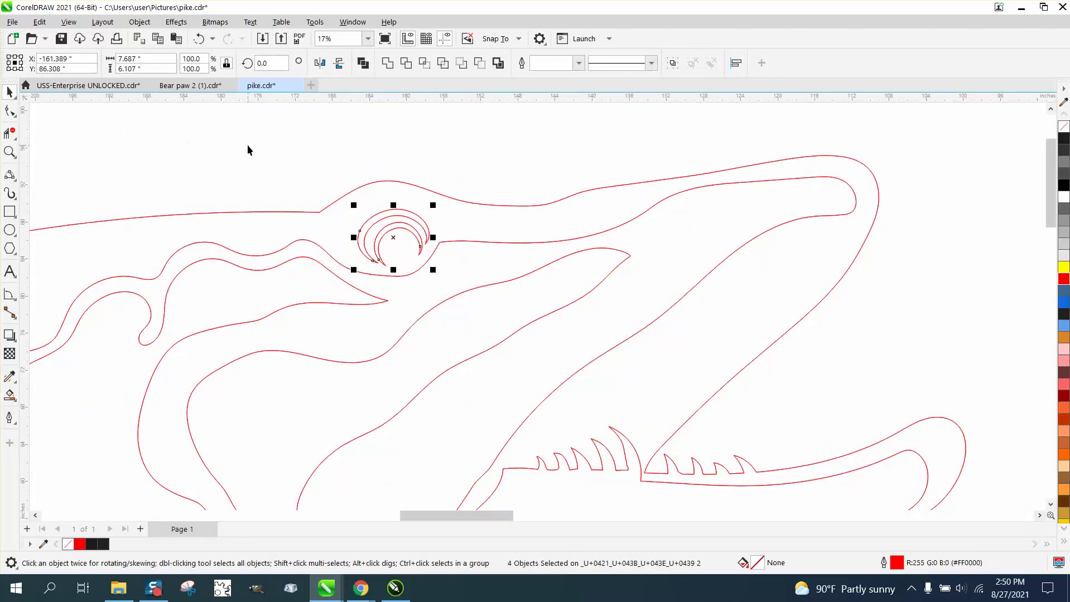
pyautogui.click(226, 130)
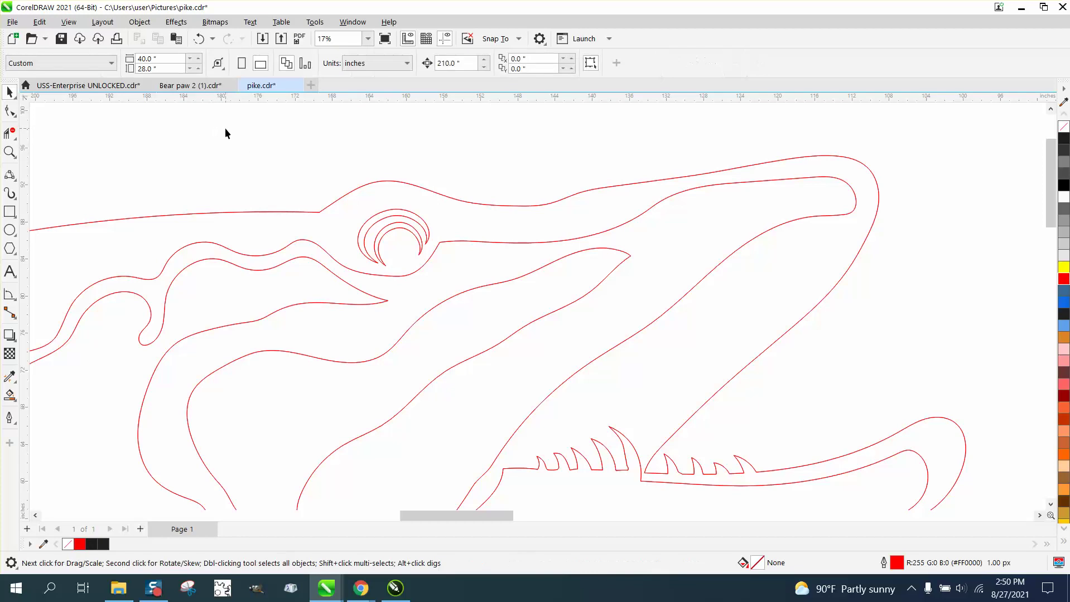
pyautogui.click(438, 63)
pyautogui.write('8')
pyautogui.press('Return')
# Step: Move a copy of the four eye curves 16 inches up and zoom onto it
pyautogui.moveTo(343, 171); pyautogui.dragTo(477, 285)
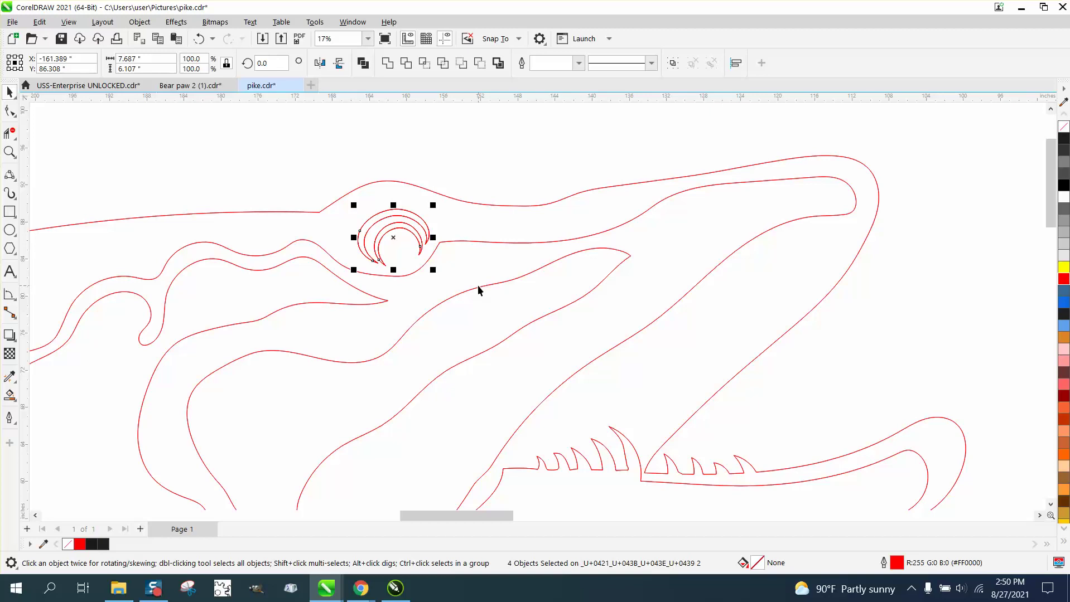
pyautogui.press('Up')
pyautogui.press('Up')
pyautogui.scroll(-1, 477, 285)
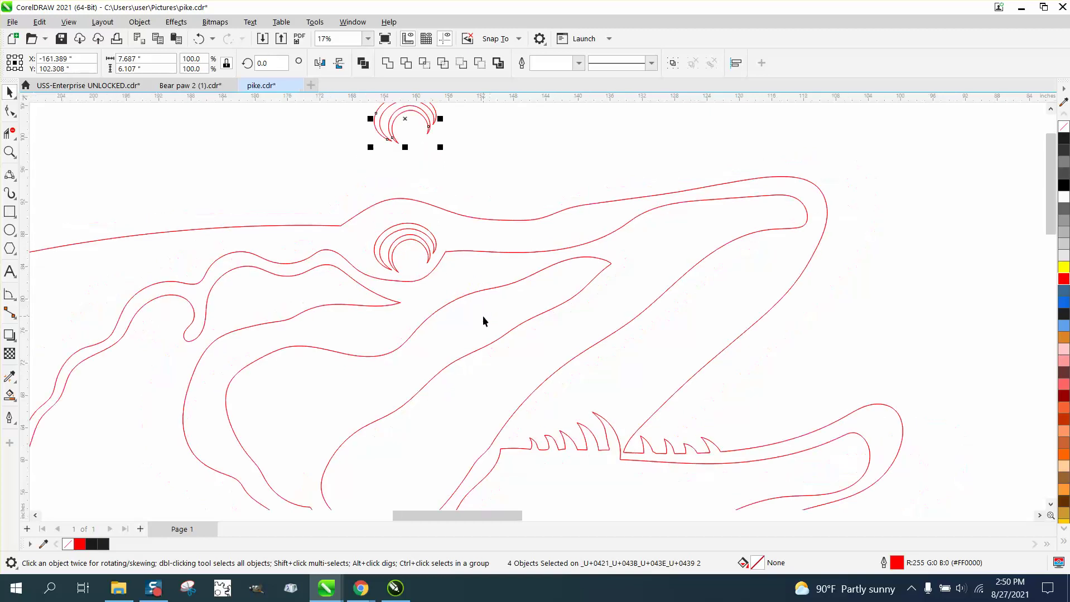
pyautogui.scroll(-1, 489, 313)
pyautogui.click(9, 152)
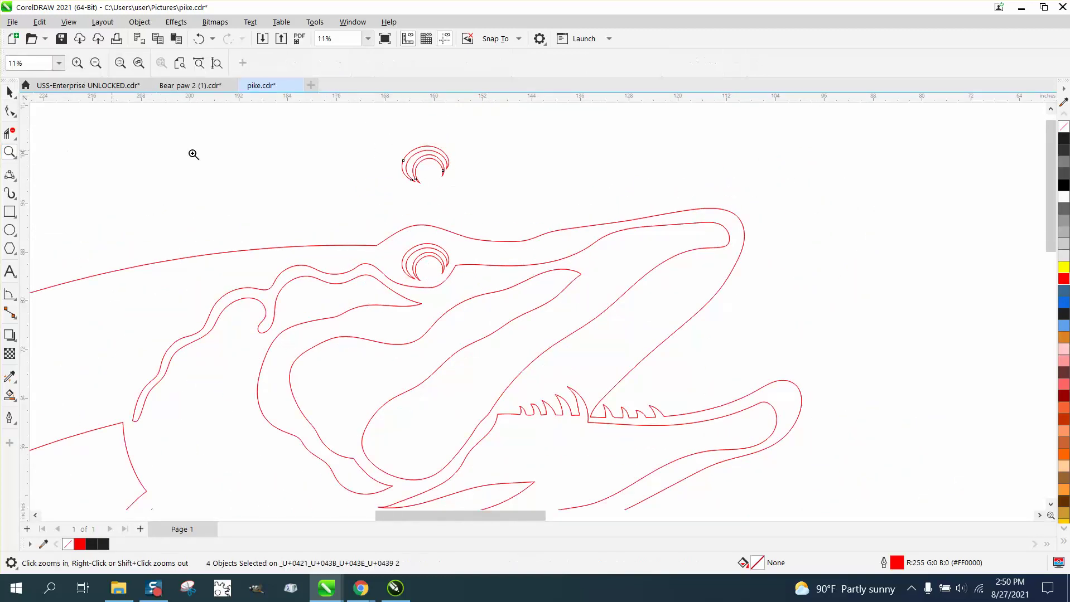
pyautogui.moveTo(375, 141); pyautogui.dragTo(542, 227)
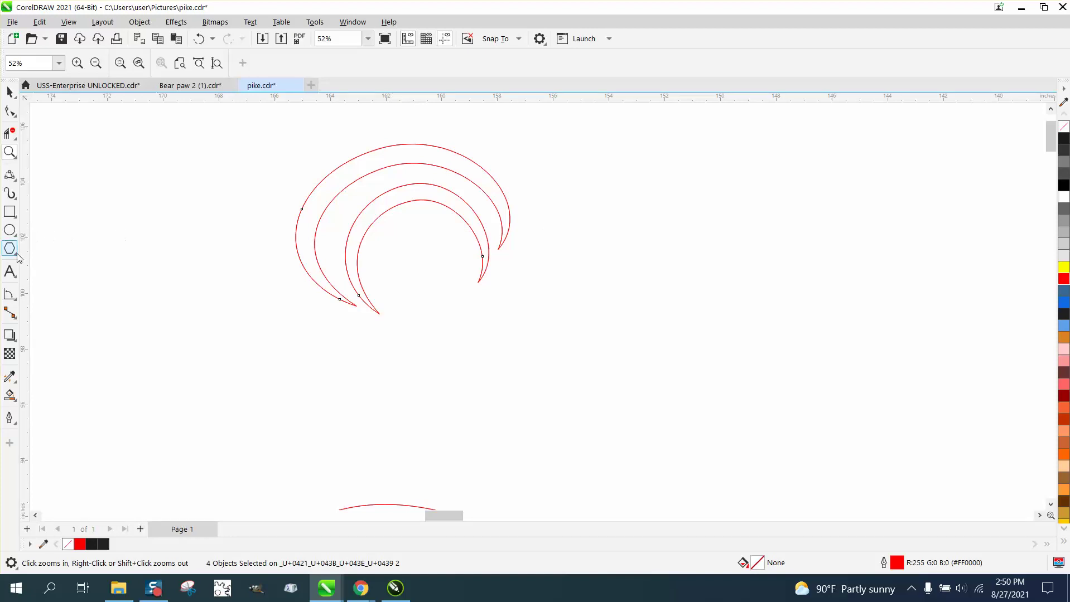
# Step: Draw a three-point curve to the right of the copied eye arcs
pyautogui.click(18, 184)
pyautogui.click(63, 267)
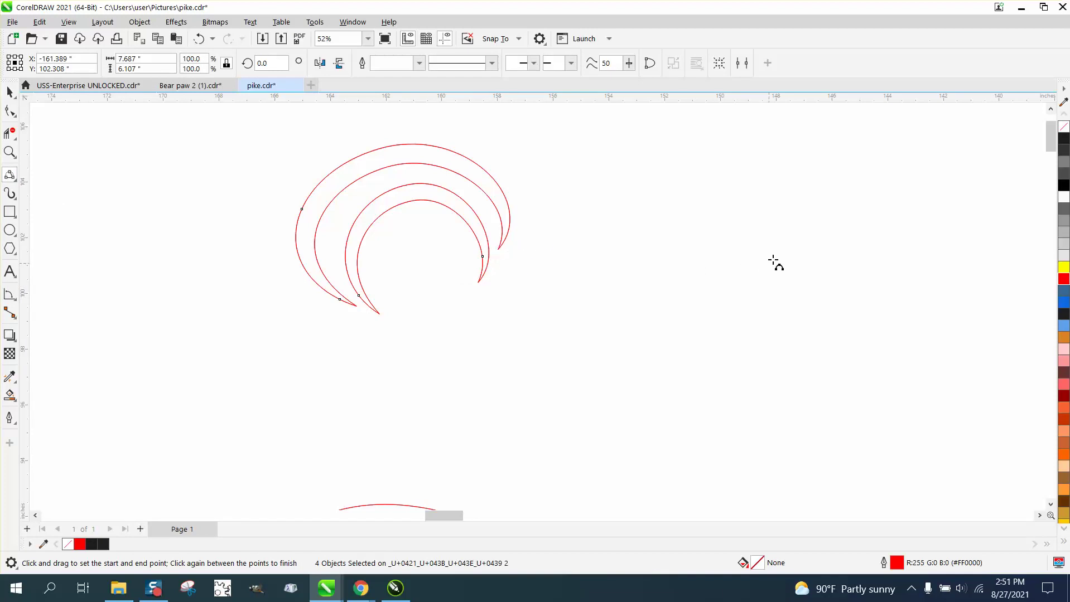
pyautogui.moveTo(784, 213); pyautogui.dragTo(608, 311)
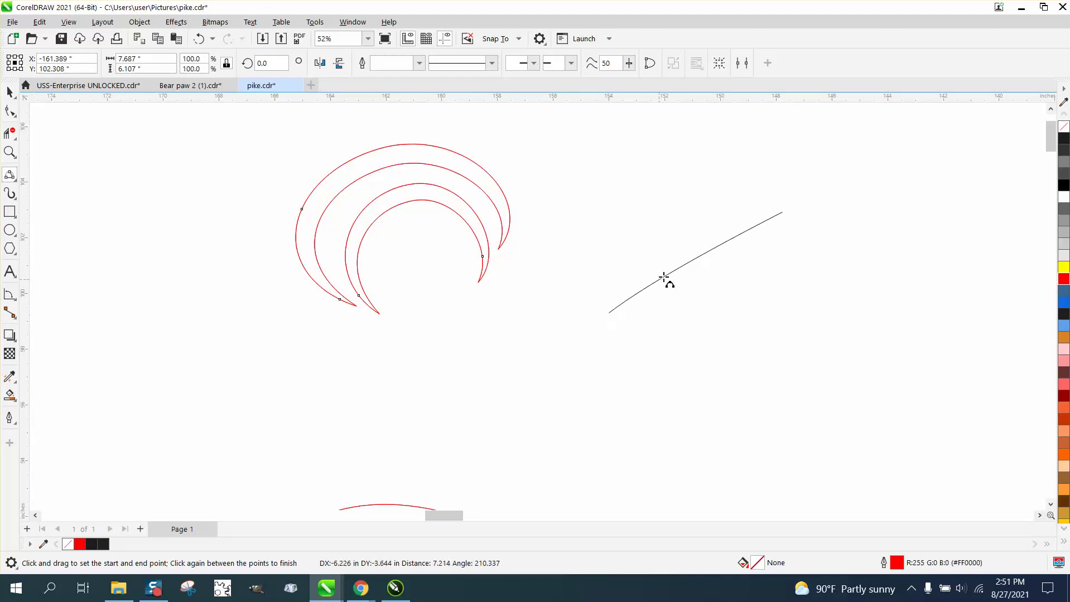
pyautogui.click(613, 169)
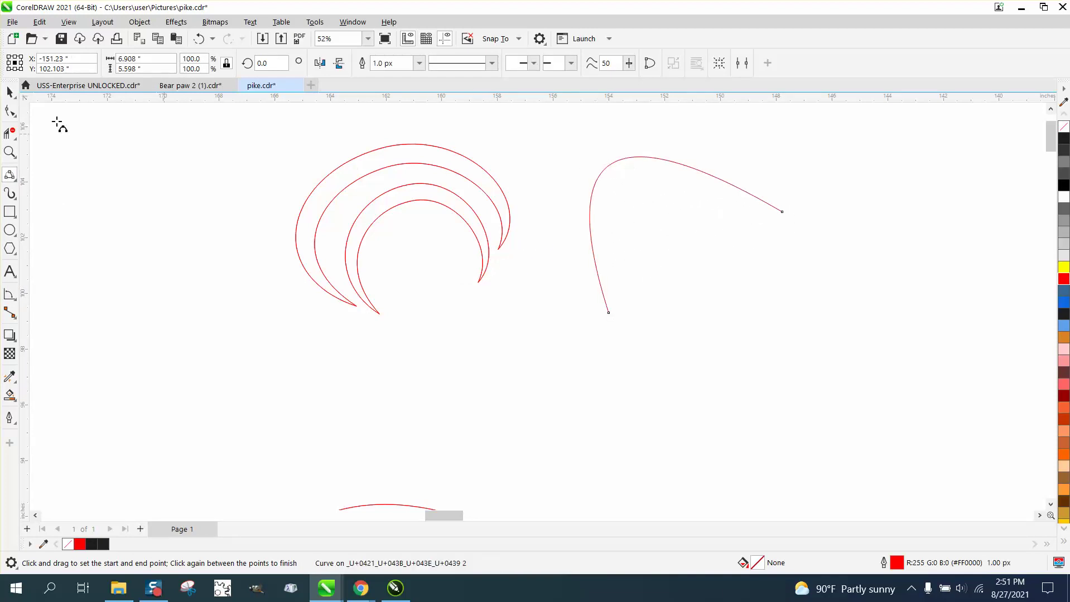
# Step: Drag the curve's end node handles to round out and widen the arc
pyautogui.click(9, 111)
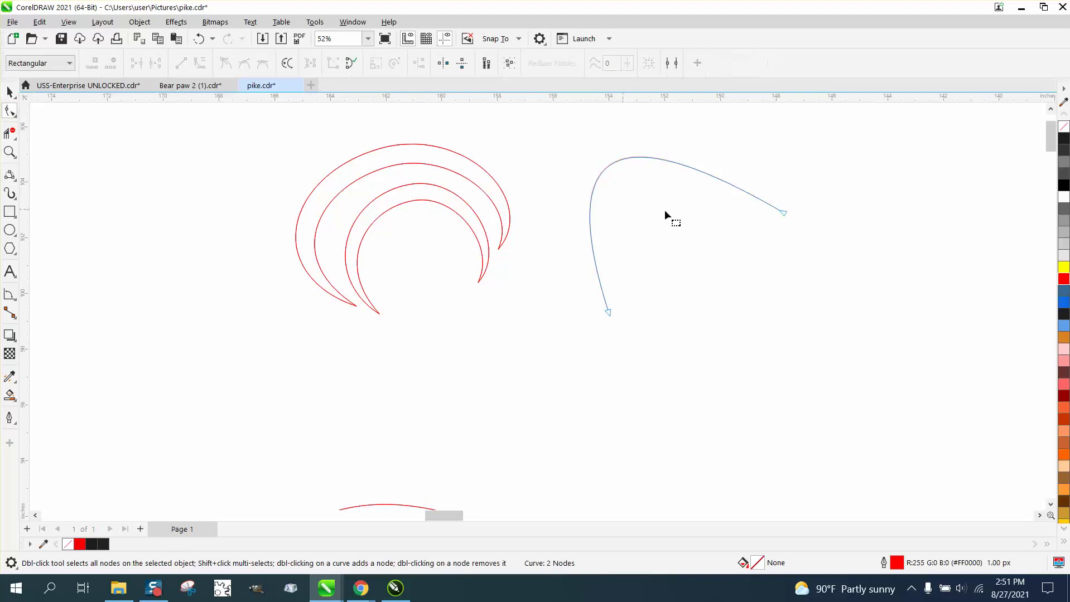
pyautogui.click(786, 214)
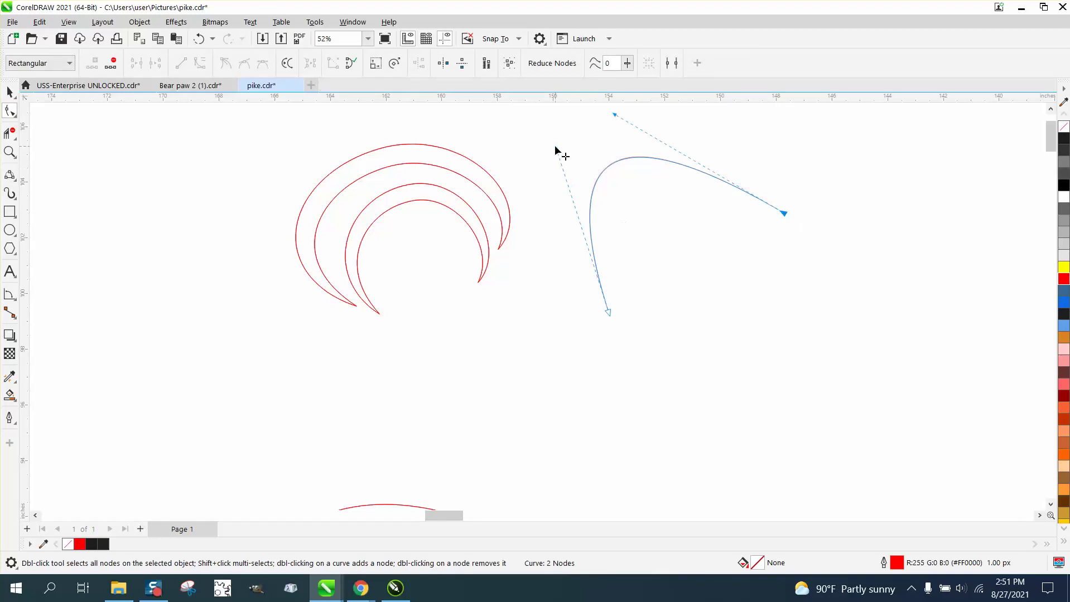
pyautogui.moveTo(556, 150); pyautogui.dragTo(519, 257)
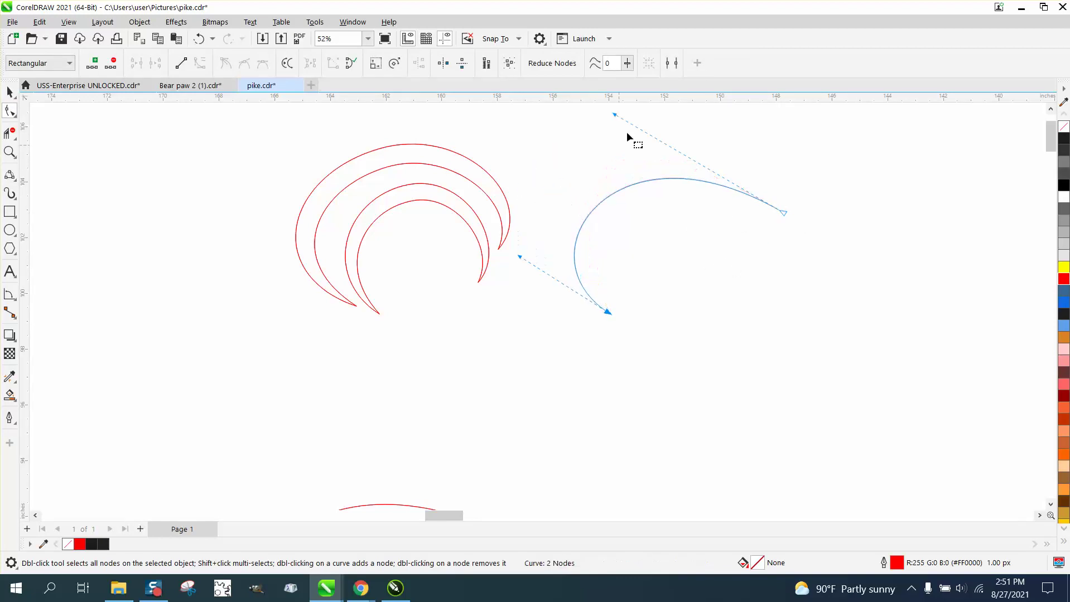
pyautogui.moveTo(621, 111); pyautogui.dragTo(725, 123)
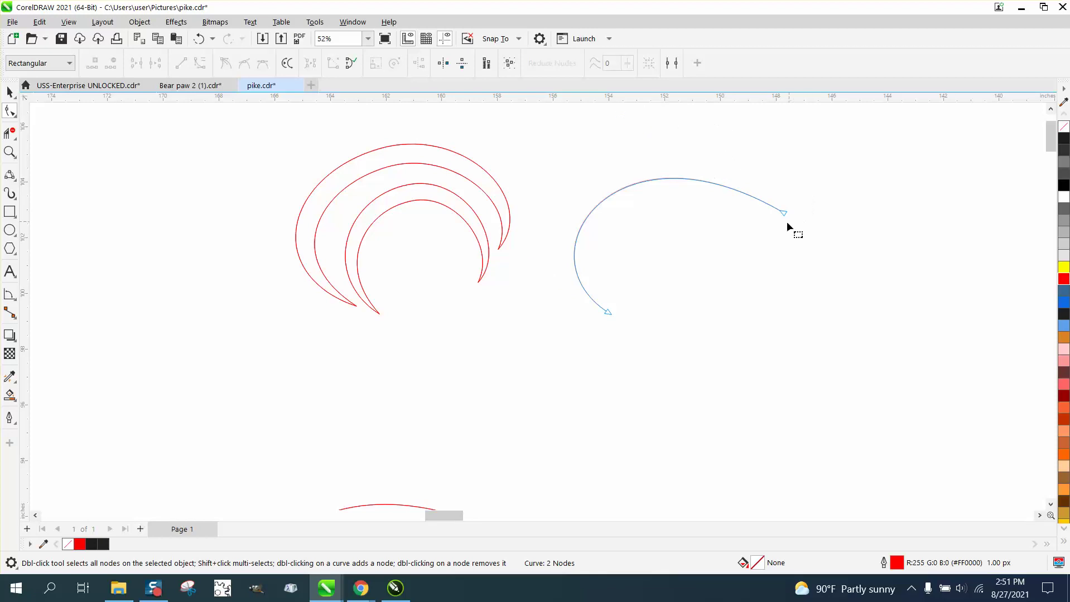
pyautogui.click(785, 214)
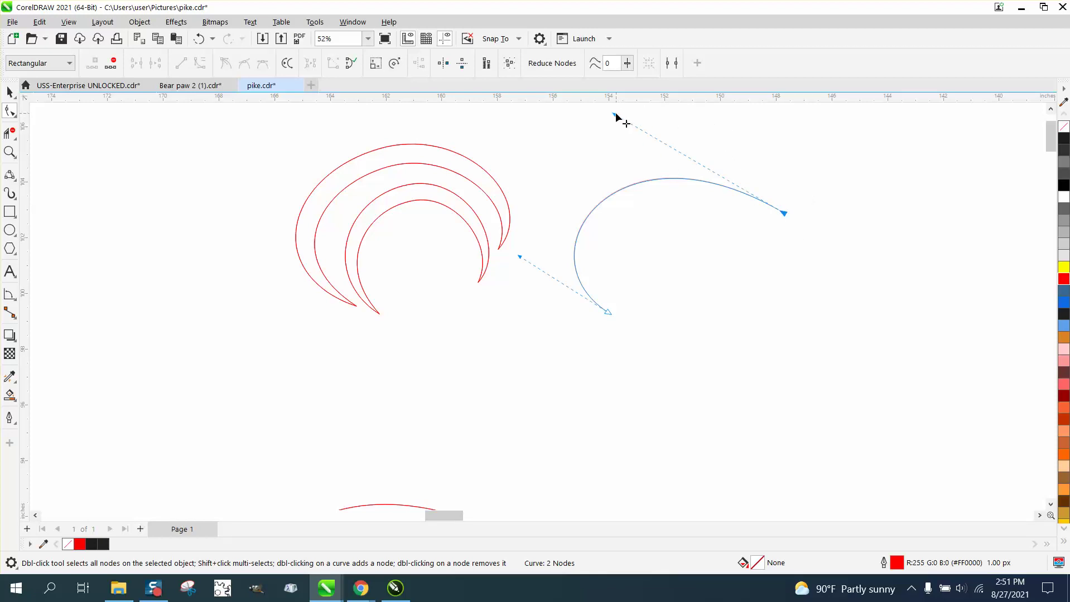
pyautogui.moveTo(615, 112); pyautogui.dragTo(767, 161)
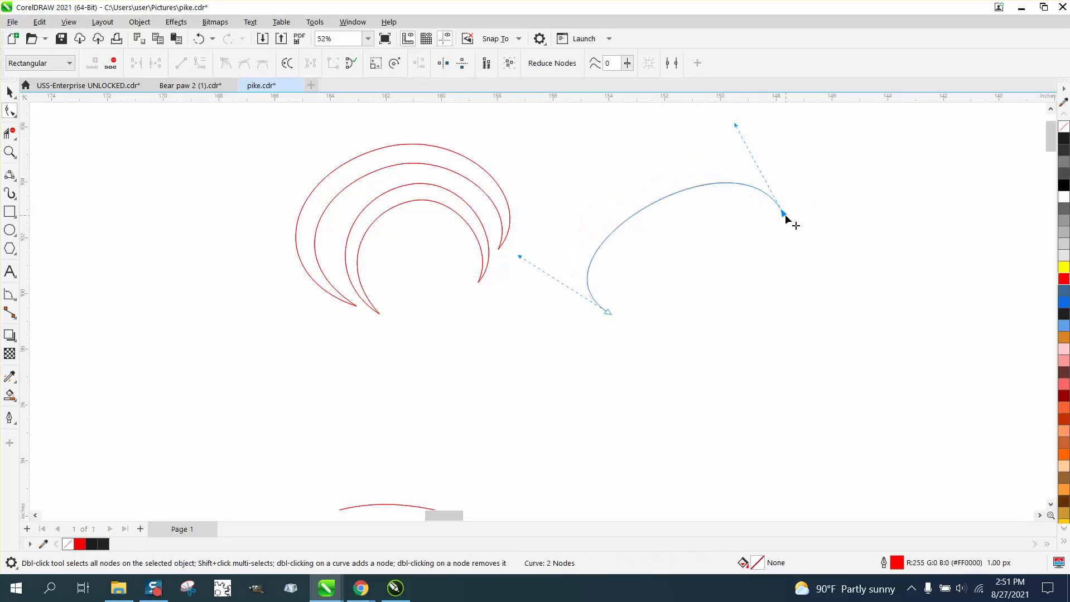
# Step: Adjust the arc's ends and control handles into a smooth rounded arch
pyautogui.moveTo(784, 214); pyautogui.dragTo(714, 251)
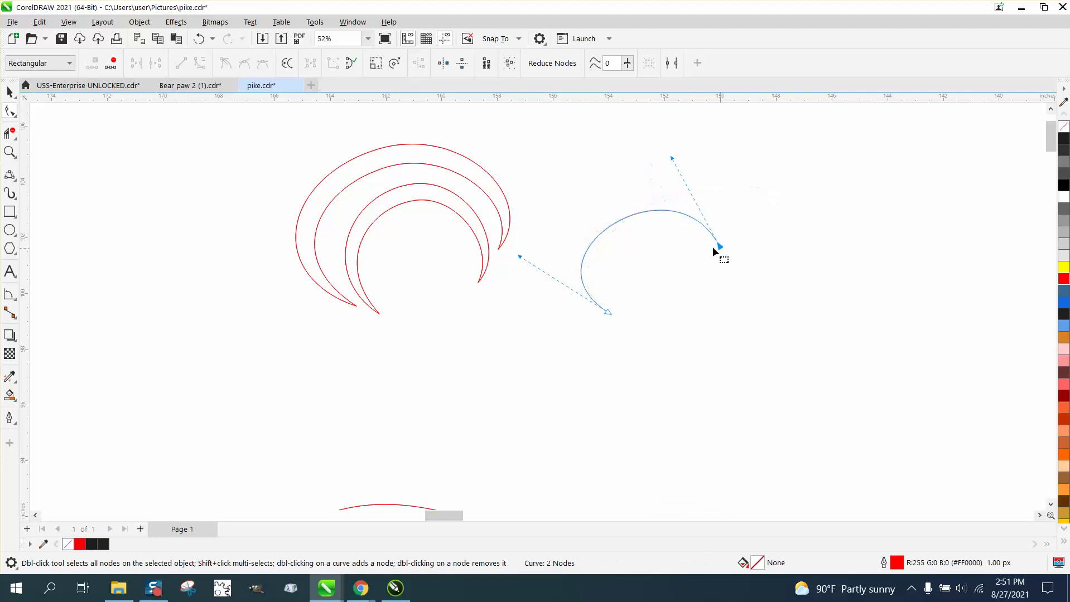
pyautogui.moveTo(612, 228); pyautogui.dragTo(606, 212)
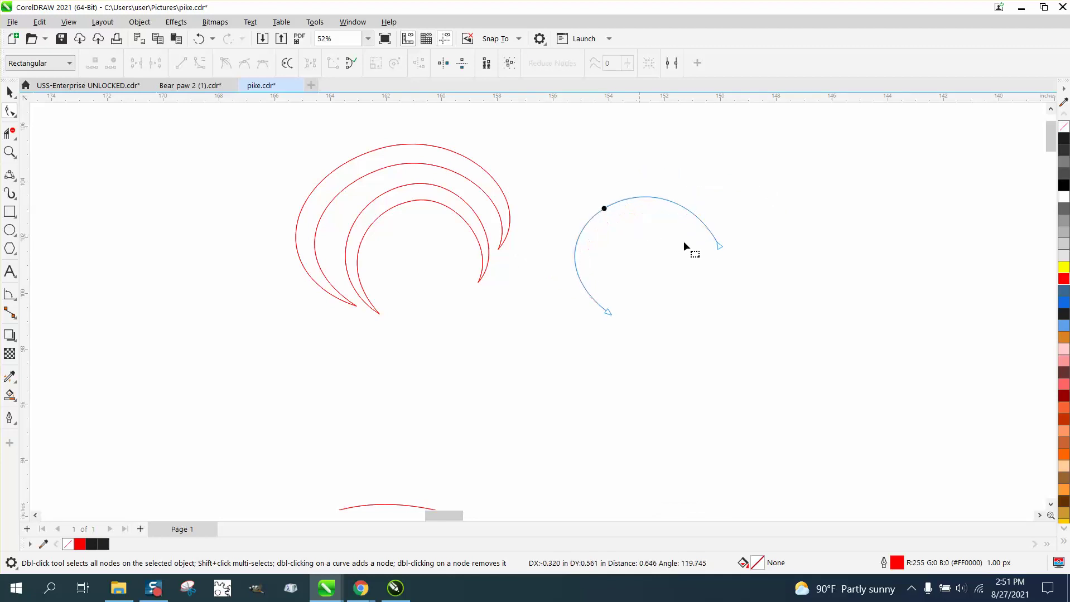
pyautogui.moveTo(658, 138); pyautogui.dragTo(727, 139)
pyautogui.moveTo(509, 238); pyautogui.dragTo(506, 281)
pyautogui.moveTo(638, 225); pyautogui.dragTo(608, 199)
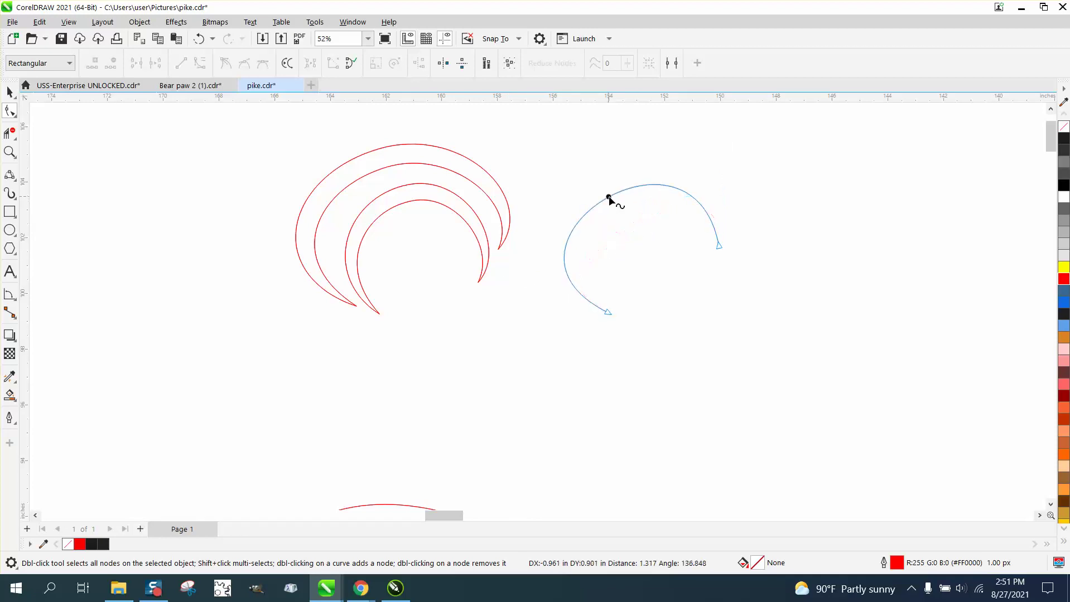
pyautogui.moveTo(718, 248); pyautogui.dragTo(707, 257)
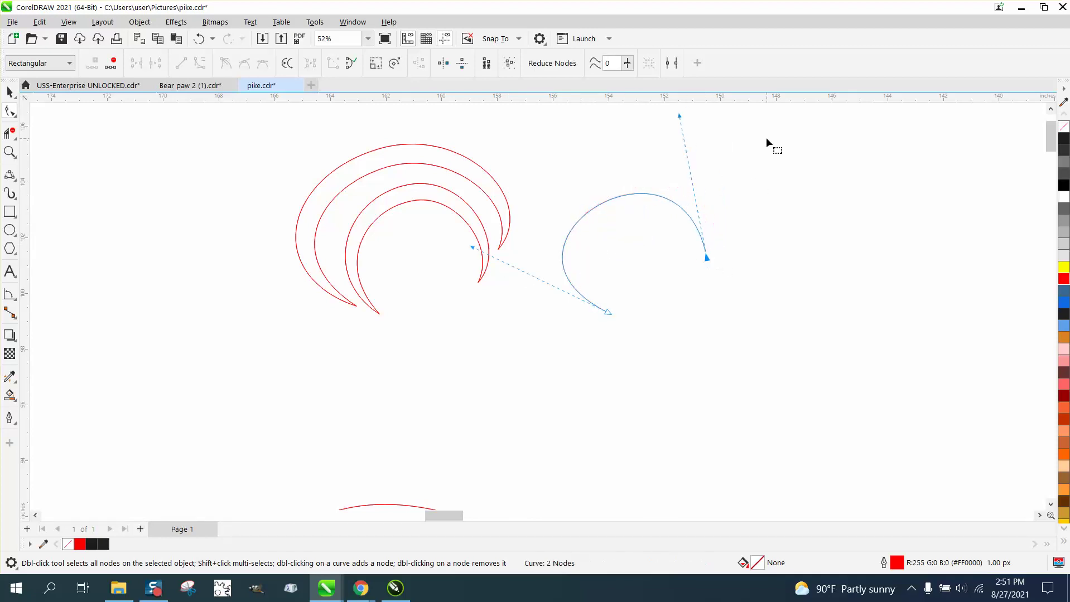
pyautogui.moveTo(681, 116); pyautogui.dragTo(698, 117)
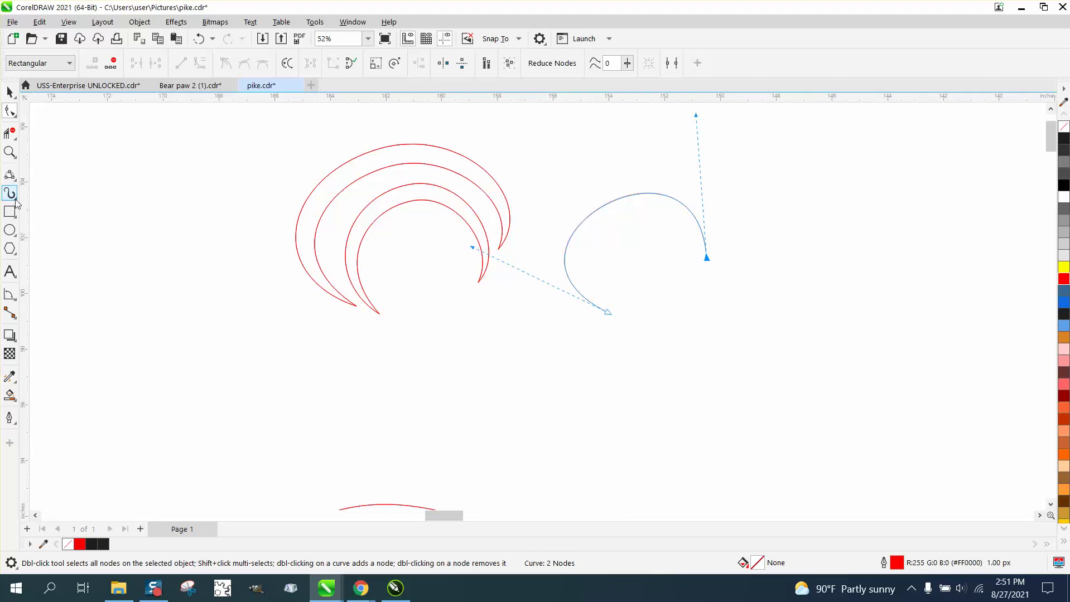
# Step: Apply a tapered Artistic Media preset stroke to the arc
pyautogui.click(9, 92)
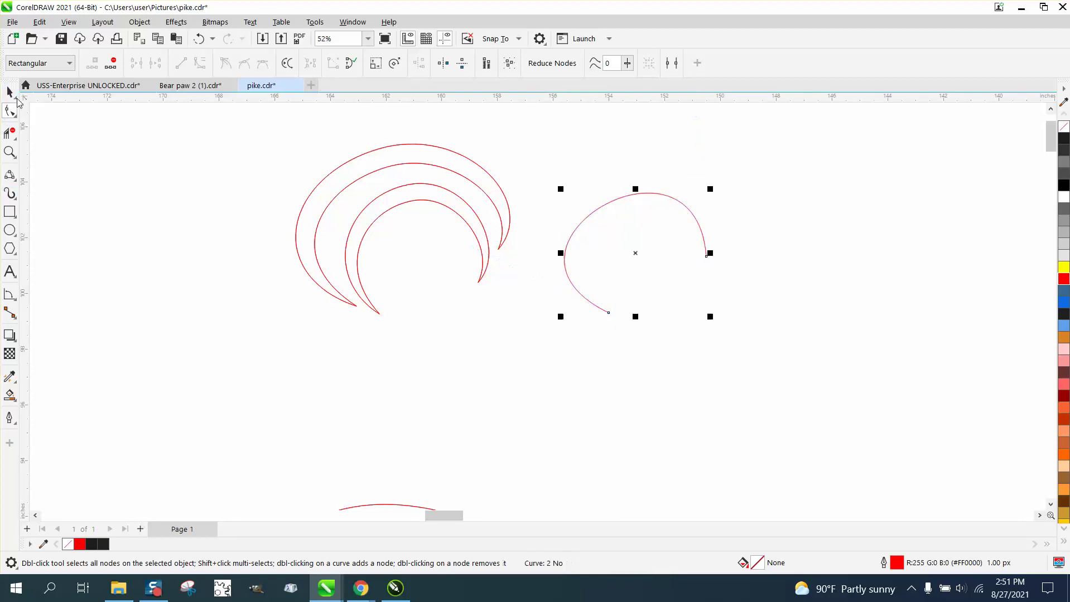
pyautogui.click(15, 202)
pyautogui.click(59, 197)
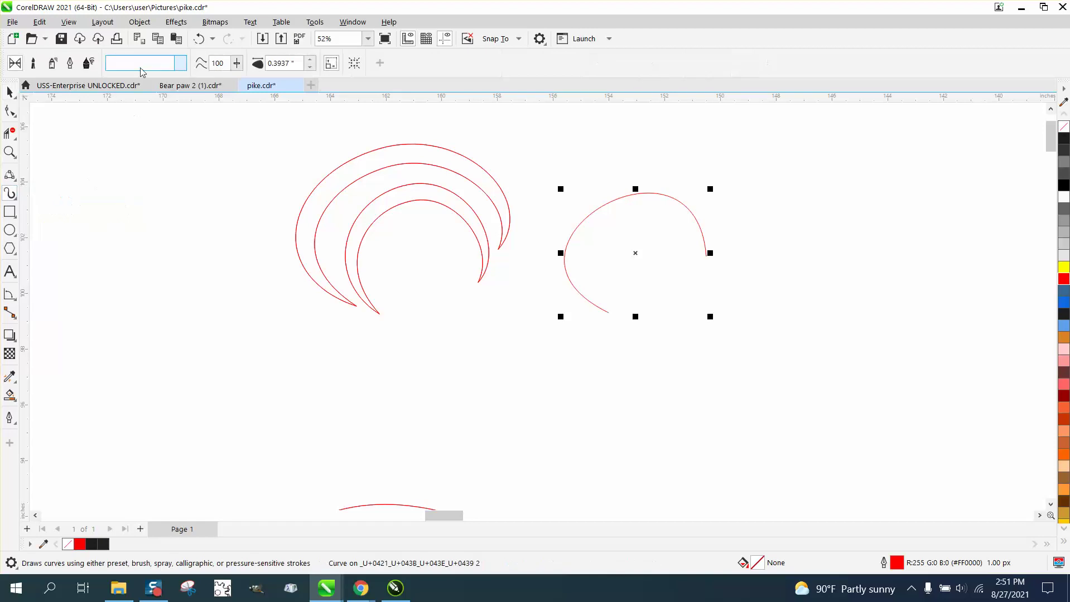
pyautogui.click(181, 64)
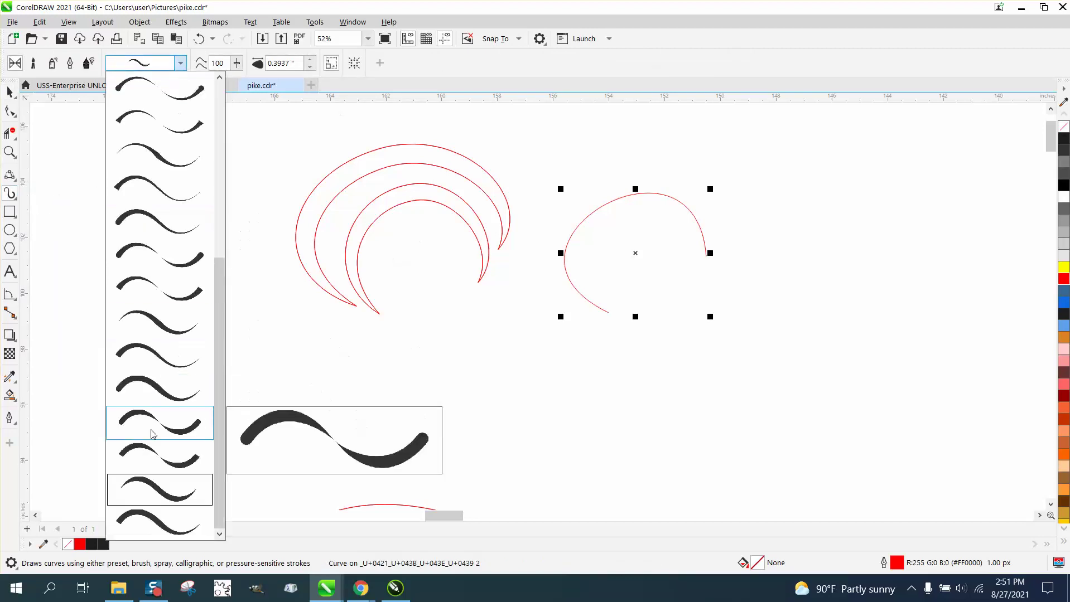
pyautogui.click(165, 495)
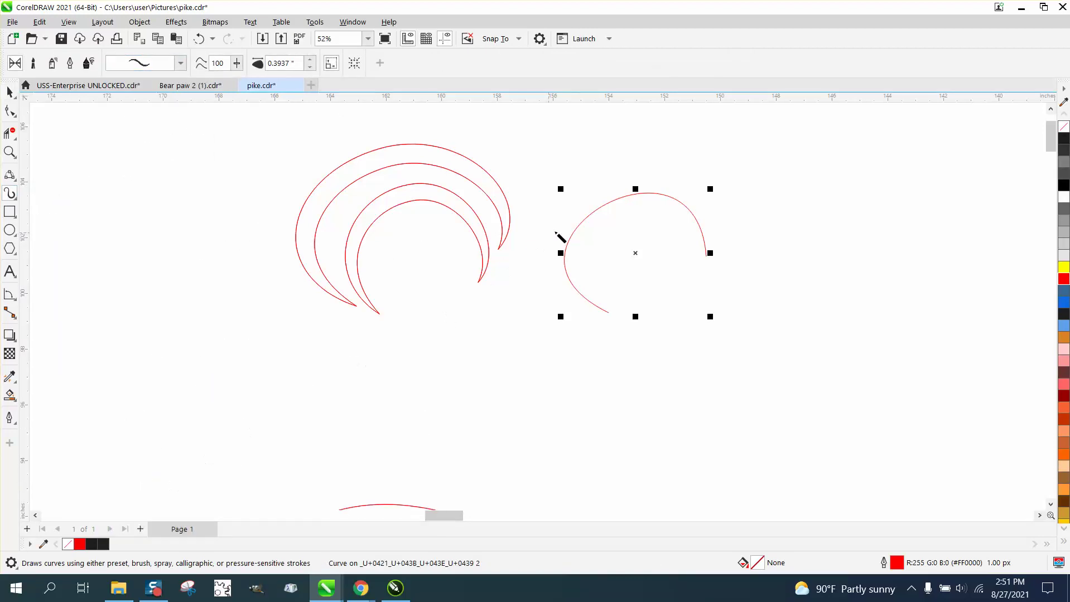
pyautogui.click(577, 234)
# Step: Set the stroke width to 0.3837 inches and remove its fill
pyautogui.click(311, 68)
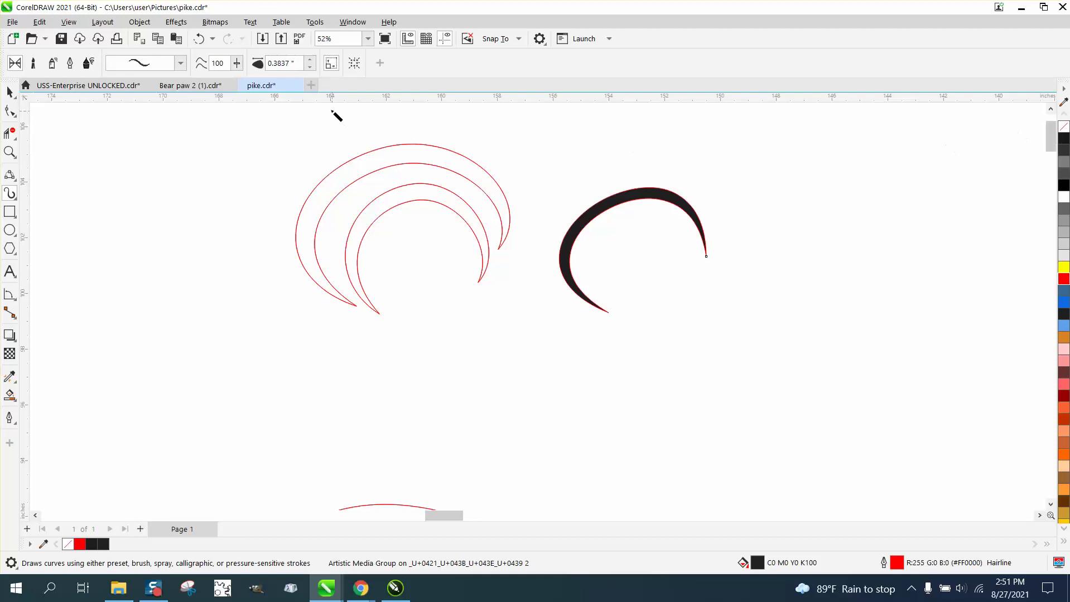
pyautogui.click(1064, 127)
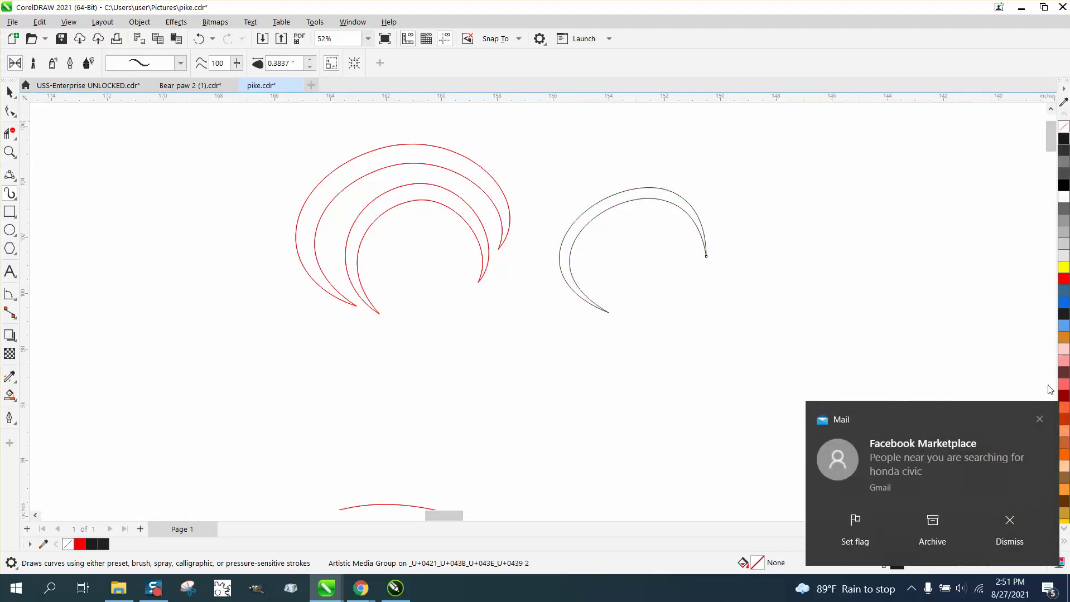
pyautogui.click(1039, 418)
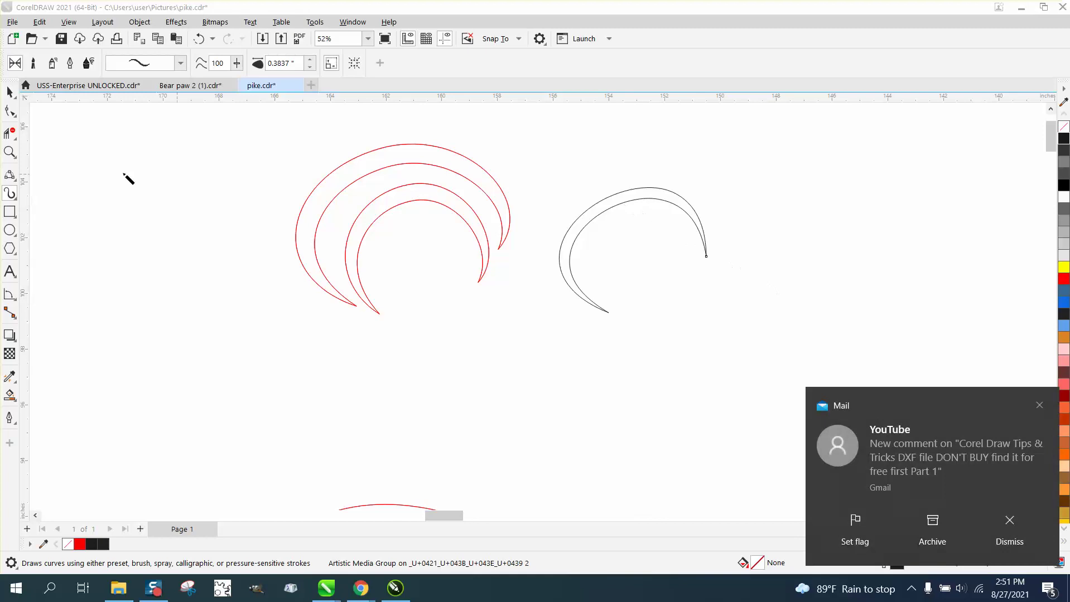
pyautogui.click(1040, 406)
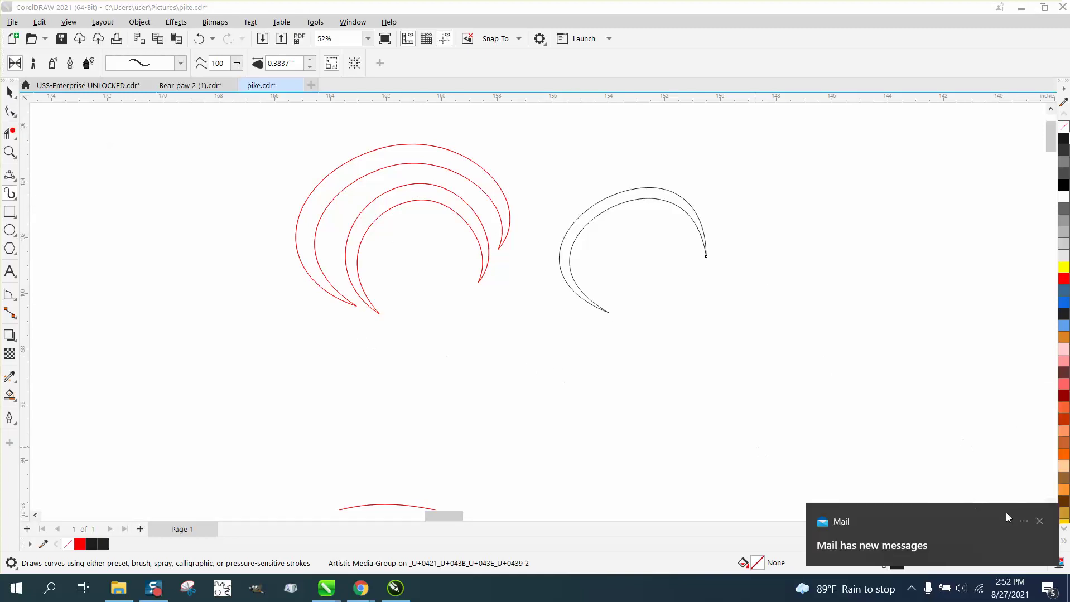
pyautogui.click(1040, 522)
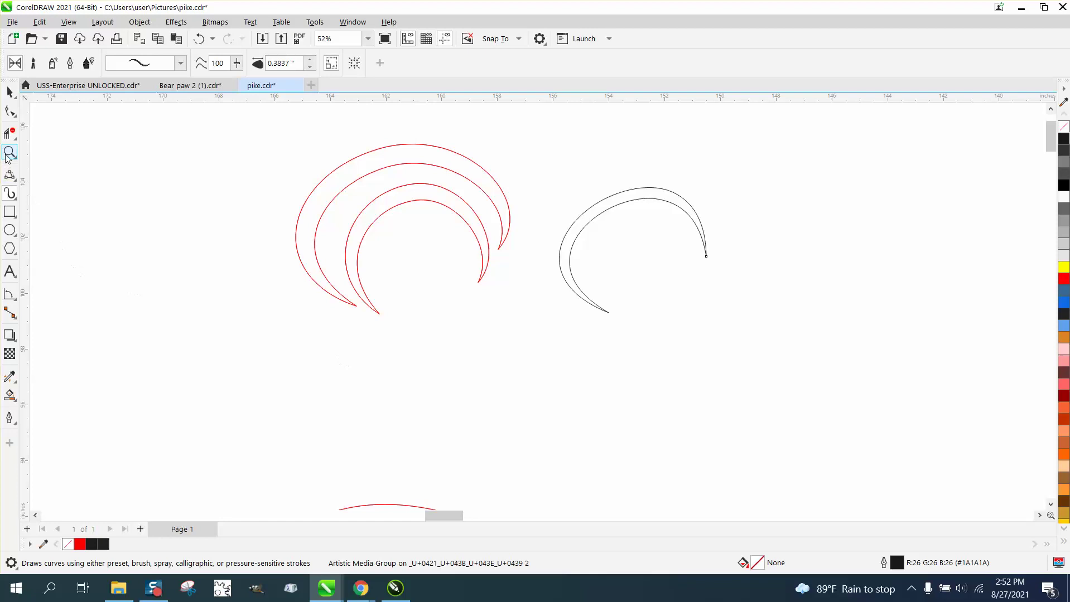
# Step: Zoom onto the crescent and break the Artistic Media stroke apart
pyautogui.click(9, 152)
pyautogui.moveTo(499, 168); pyautogui.dragTo(882, 371)
pyautogui.click(9, 110)
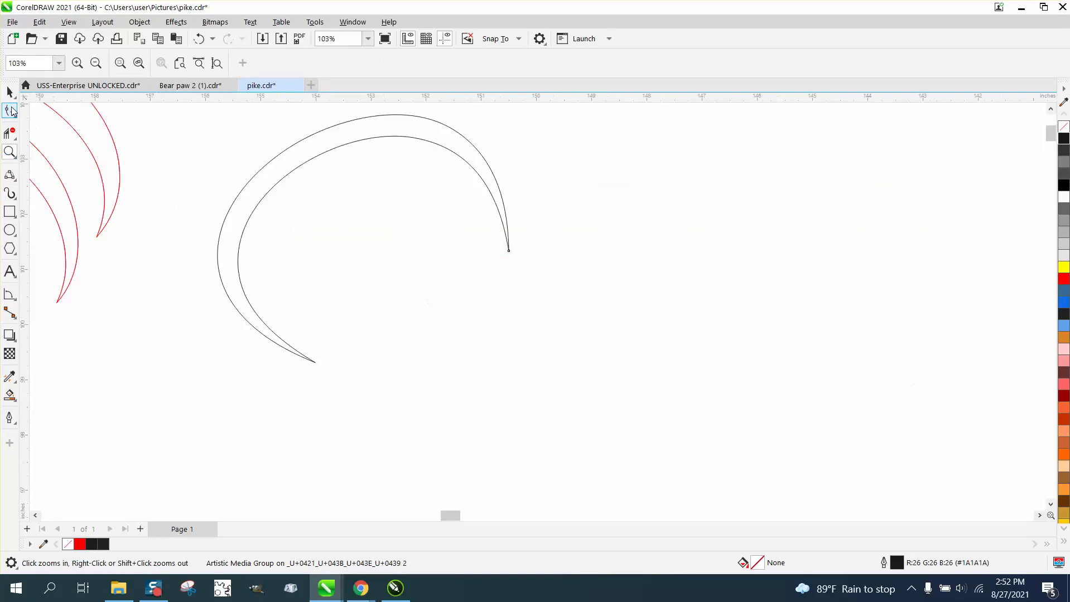
pyautogui.press('space')
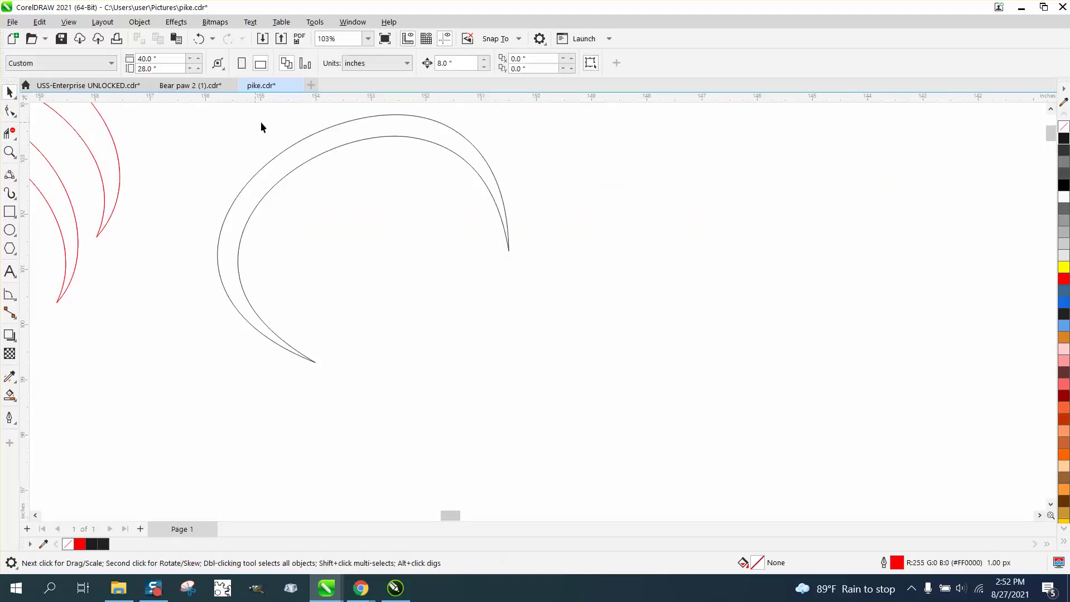
pyautogui.click(319, 155)
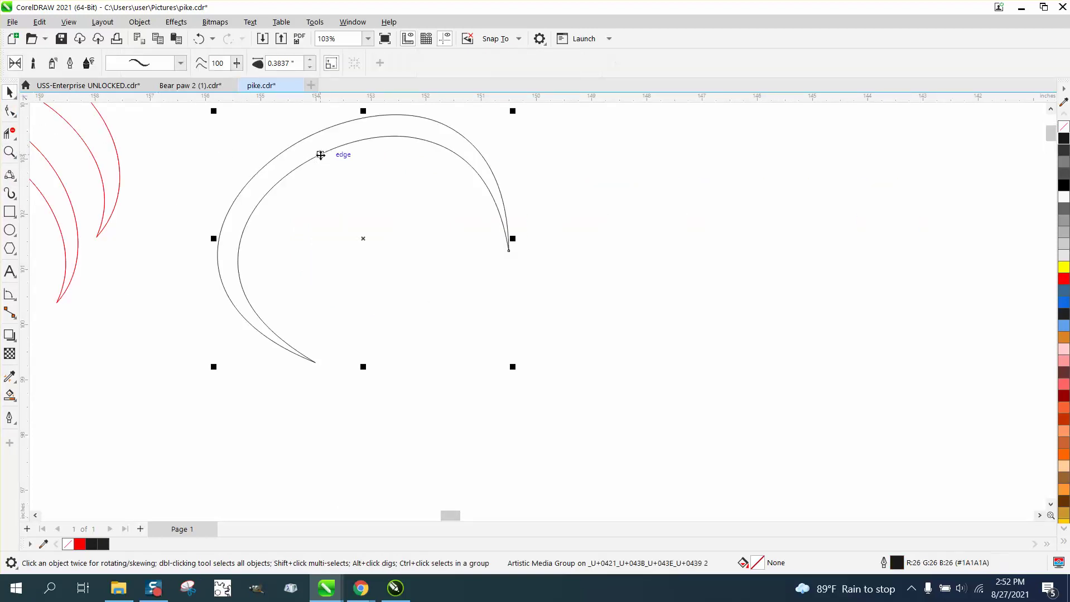
pyautogui.click(140, 21)
pyautogui.click(202, 323)
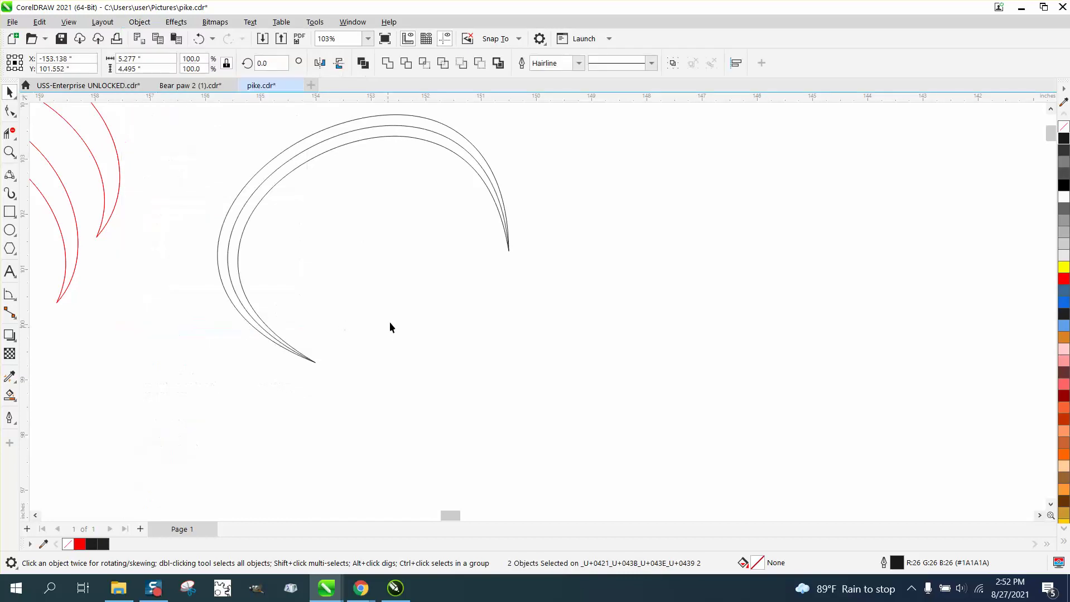
# Step: Delete the duplicate crescent outline, leaving the single remaining curve selected
pyautogui.click(341, 139)
pyautogui.press('Delete')
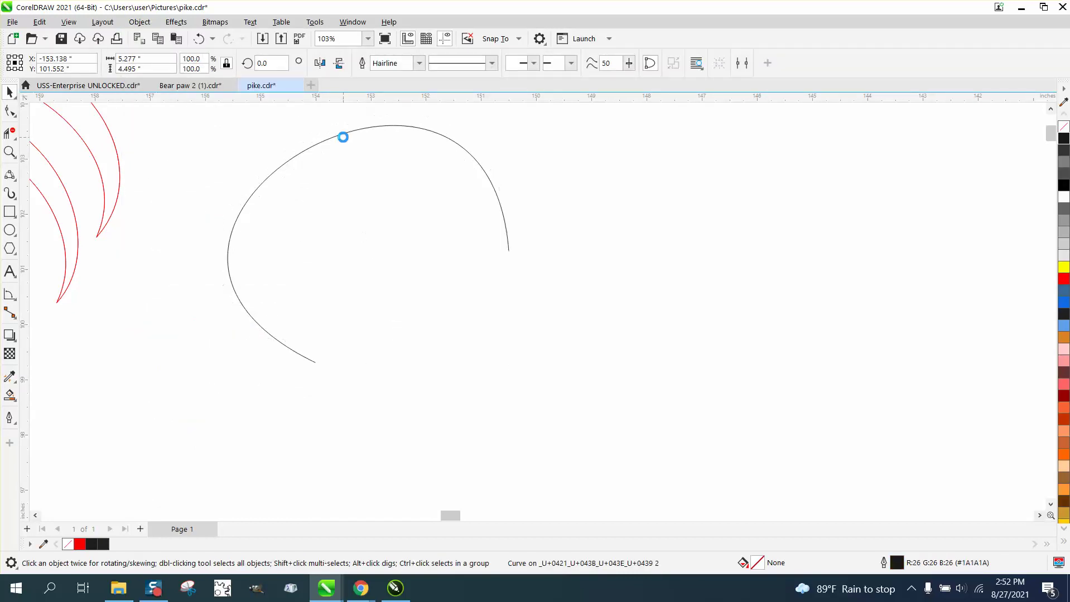
pyautogui.click(198, 38)
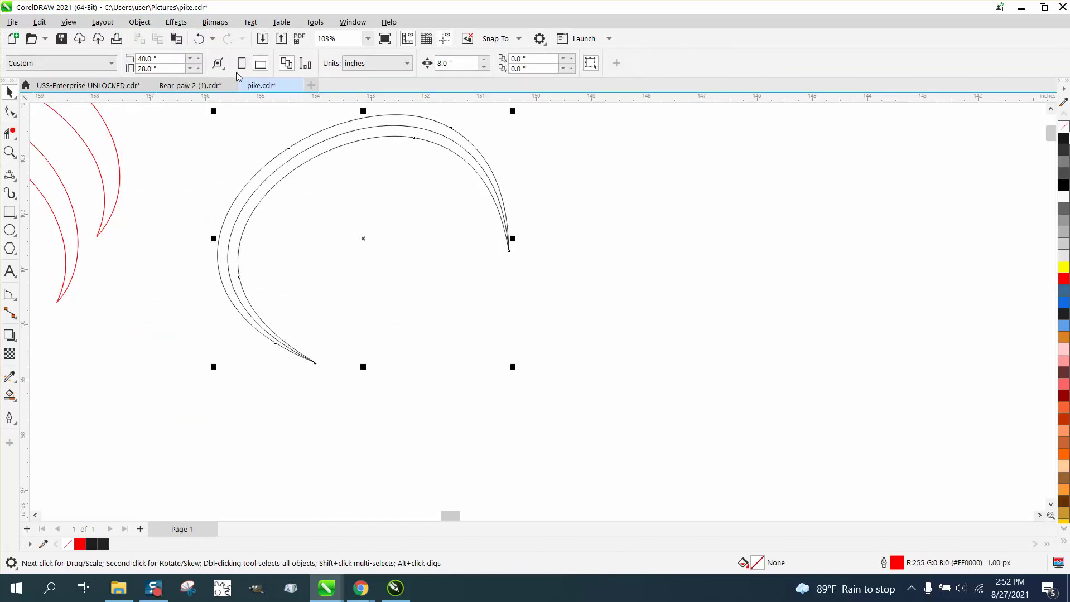
pyautogui.press('Delete')
pyautogui.click(344, 146)
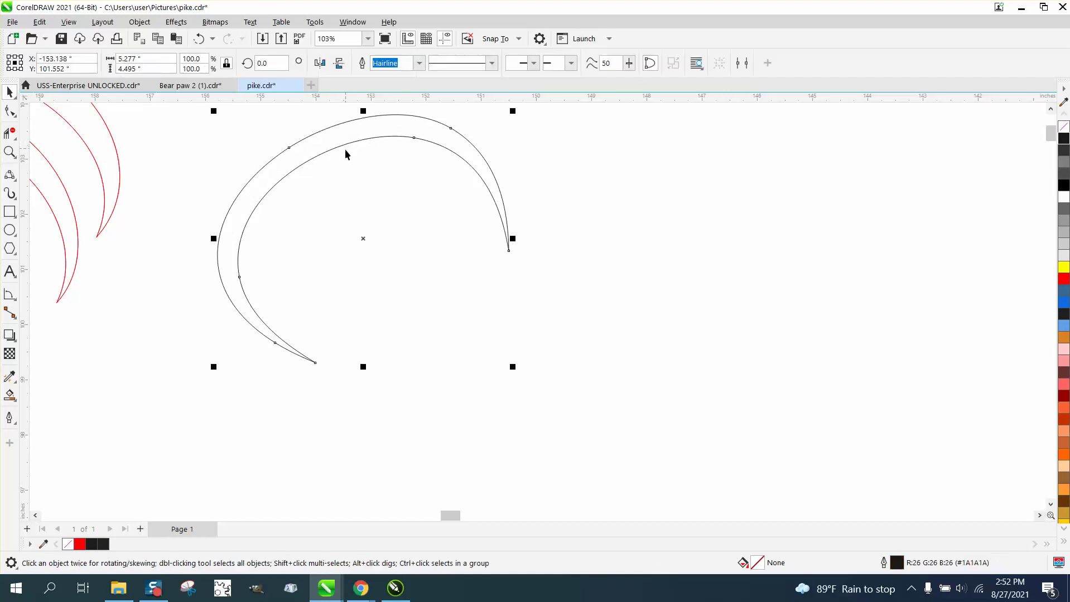
# Step: Zoom in around the crescent curve with the Shape tool active
pyautogui.scroll(-1, 350, 167)
pyautogui.scroll(-1, 350, 167)
pyautogui.click(9, 110)
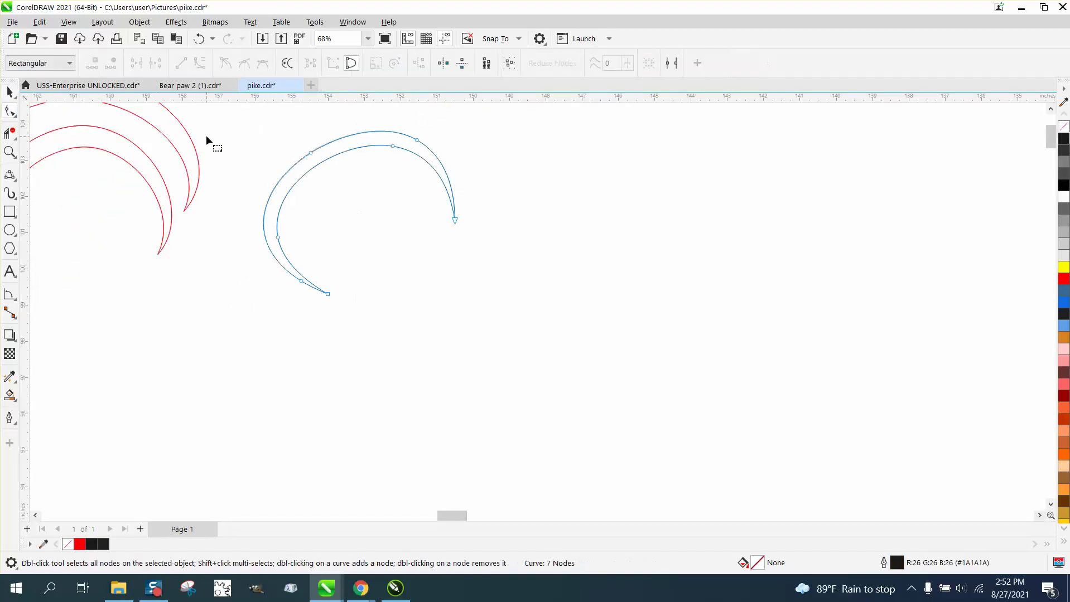
pyautogui.moveTo(523, 293); pyautogui.dragTo(527, 299)
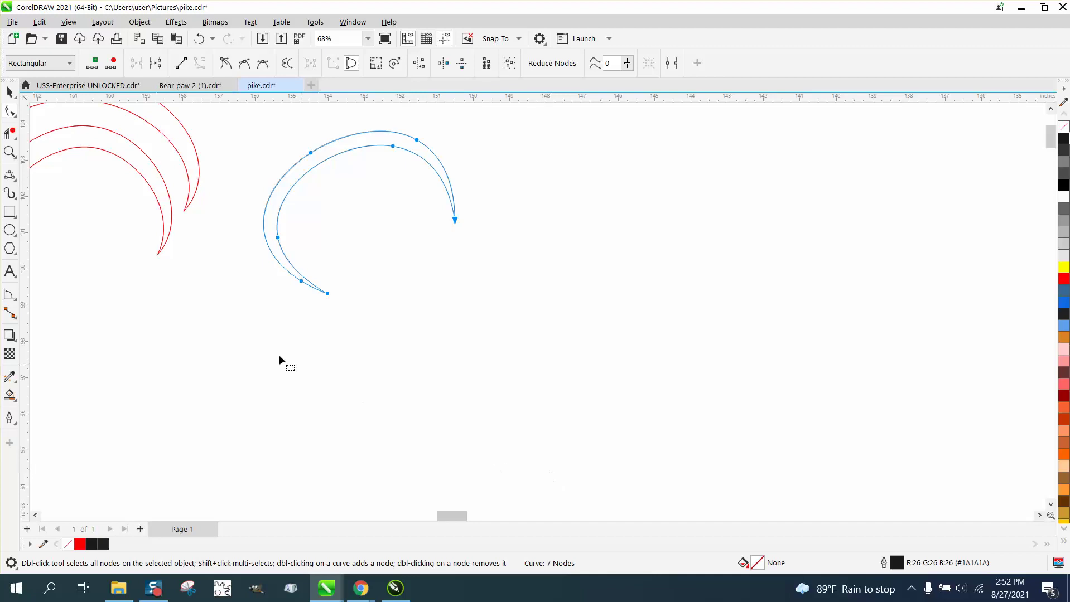
pyautogui.click(9, 152)
pyautogui.moveTo(222, 126); pyautogui.dragTo(614, 346)
pyautogui.click(10, 111)
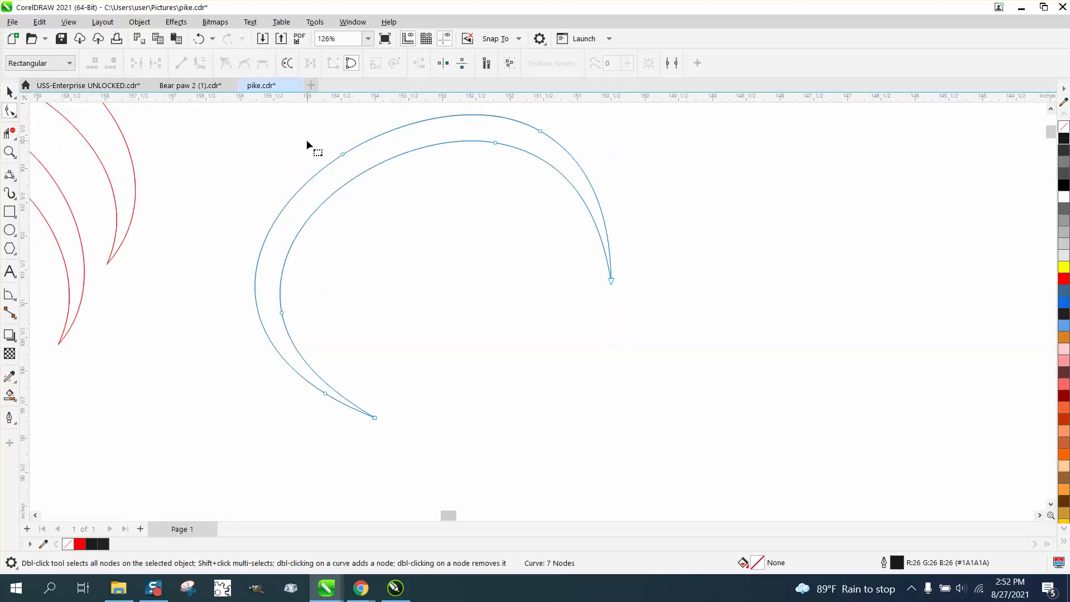
# Step: Delete the excess outer- and inner-arc nodes until only 2 remain
pyautogui.moveTo(305, 139); pyautogui.dragTo(387, 204)
pyautogui.press('Delete')
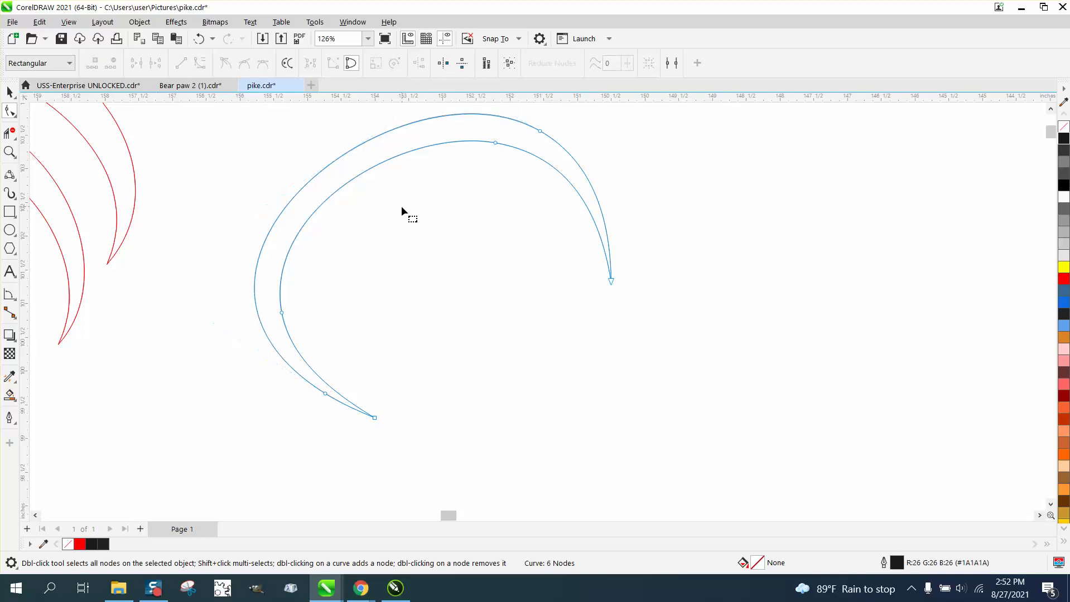
pyautogui.moveTo(491, 169); pyautogui.dragTo(483, 174)
pyautogui.press('Delete')
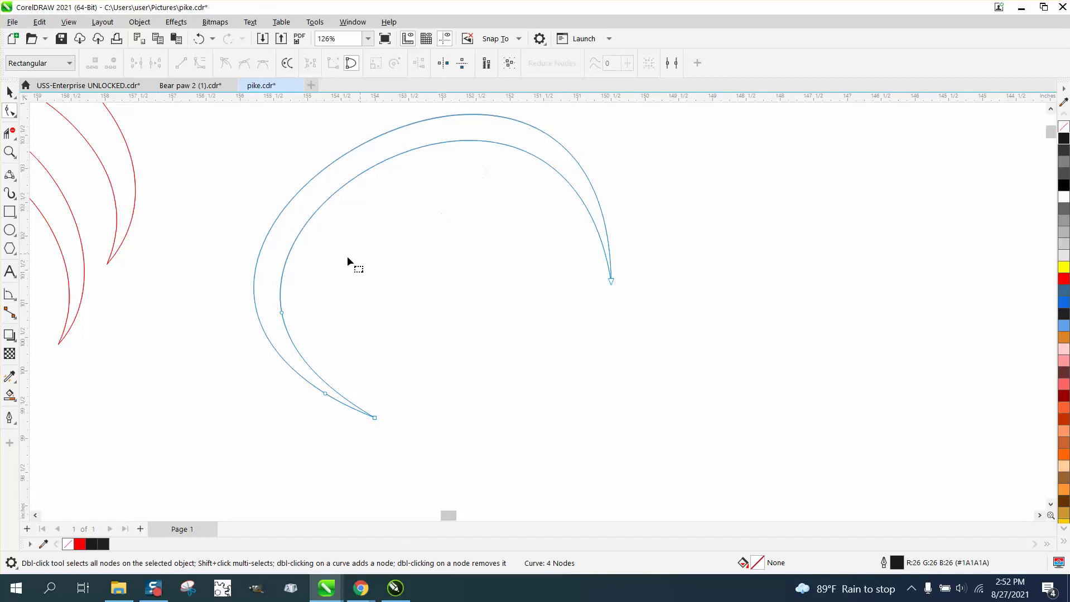
pyautogui.moveTo(254, 349); pyautogui.dragTo(253, 350)
pyautogui.press('Delete')
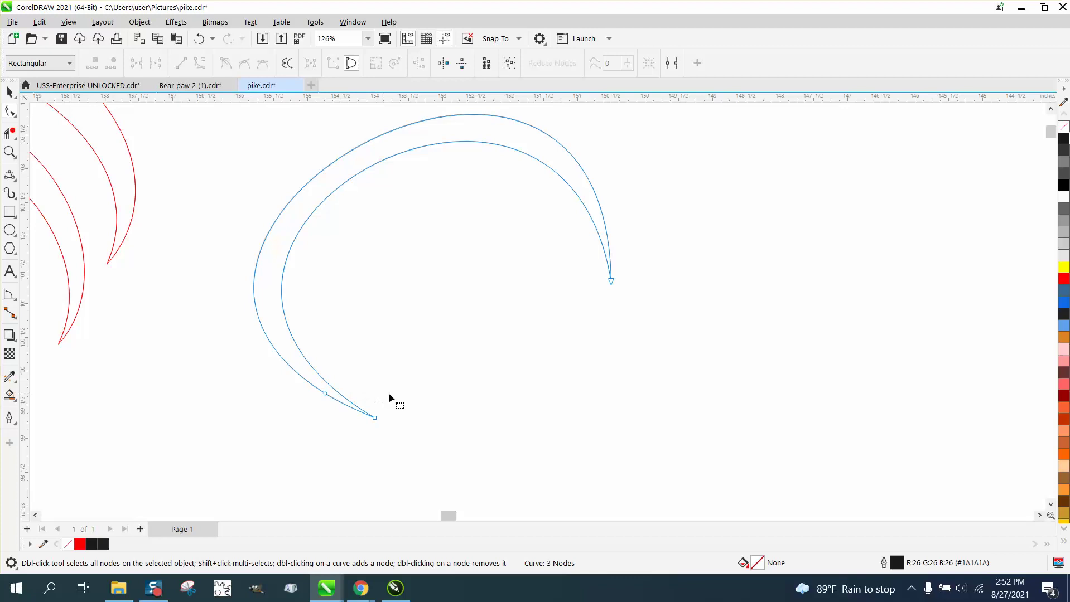
pyautogui.moveTo(295, 413); pyautogui.dragTo(295, 413)
pyautogui.press('Delete')
# Step: Zoom in closely on the crescent's sharp lower tip
pyautogui.click(9, 152)
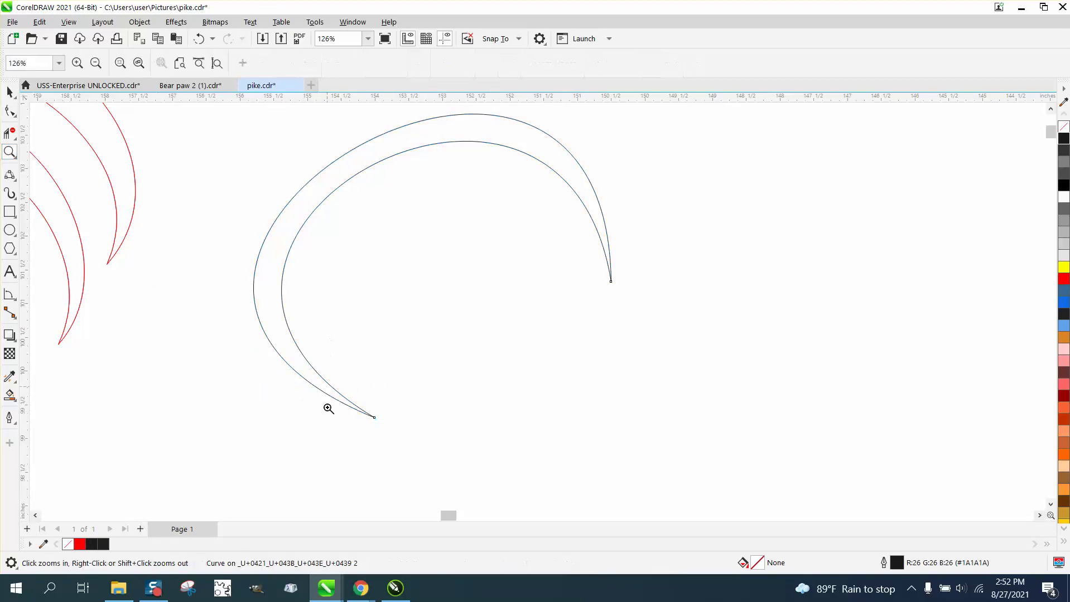
pyautogui.moveTo(327, 406); pyautogui.dragTo(429, 456)
pyautogui.scroll(-2, 441, 399)
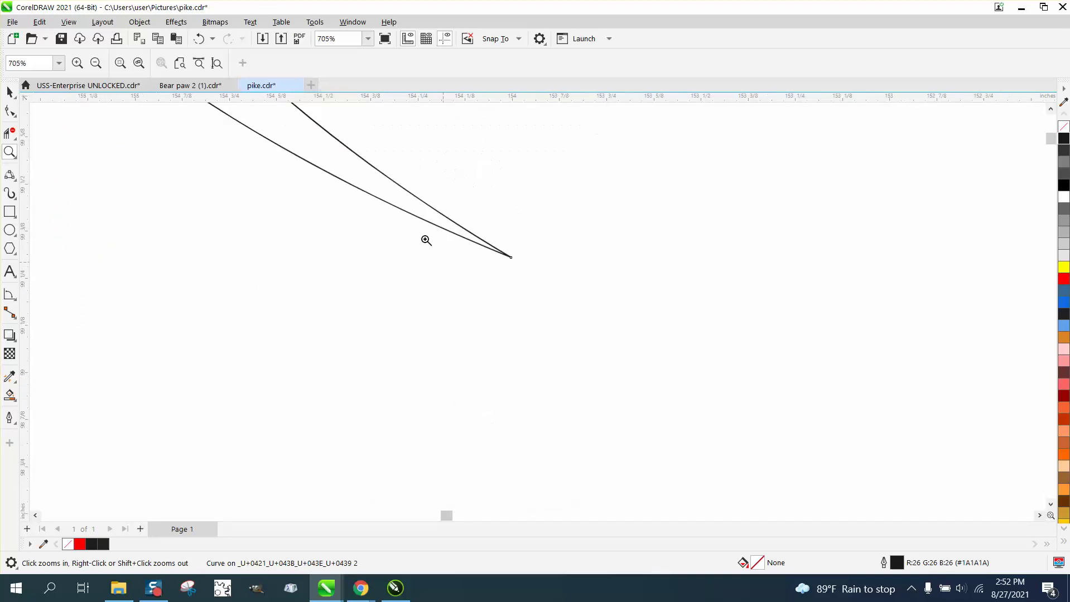
pyautogui.moveTo(392, 198); pyautogui.dragTo(586, 332)
# Step: Add a node just before the tip and make the tip node Smooth to round it off
pyautogui.click(10, 110)
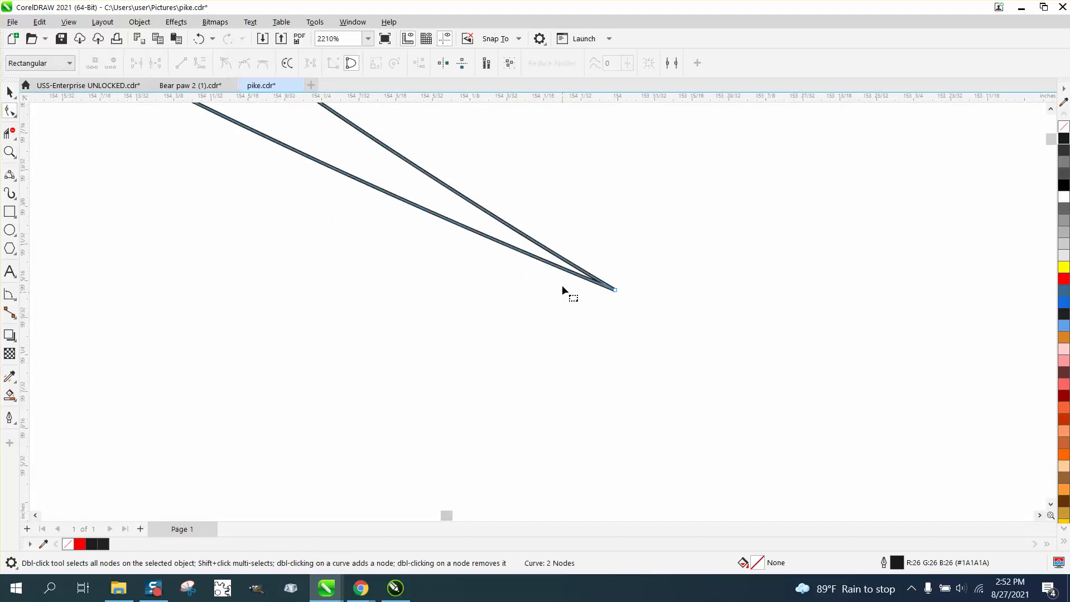
pyautogui.click(572, 274)
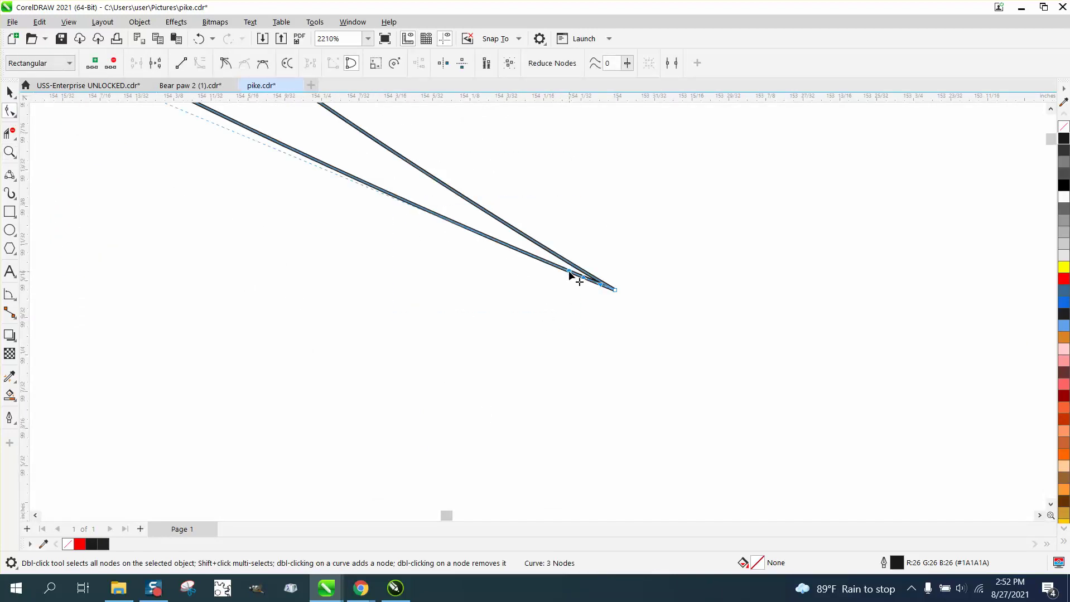
pyautogui.moveTo(573, 275); pyautogui.dragTo(606, 290)
pyautogui.click(610, 303)
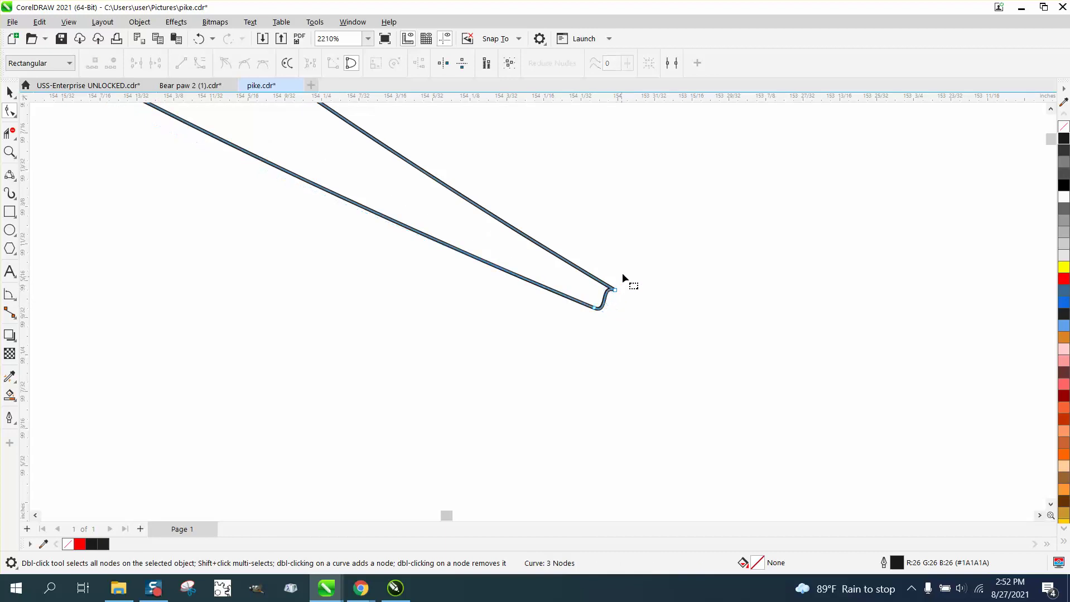
pyautogui.click(613, 292)
pyautogui.rightClick(615, 290)
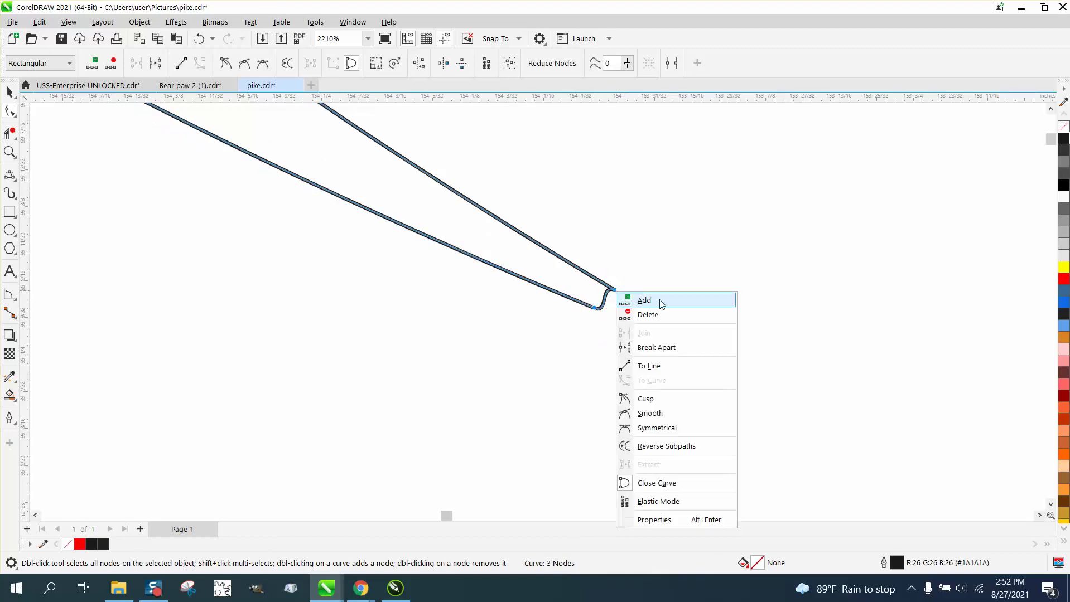
pyautogui.click(663, 415)
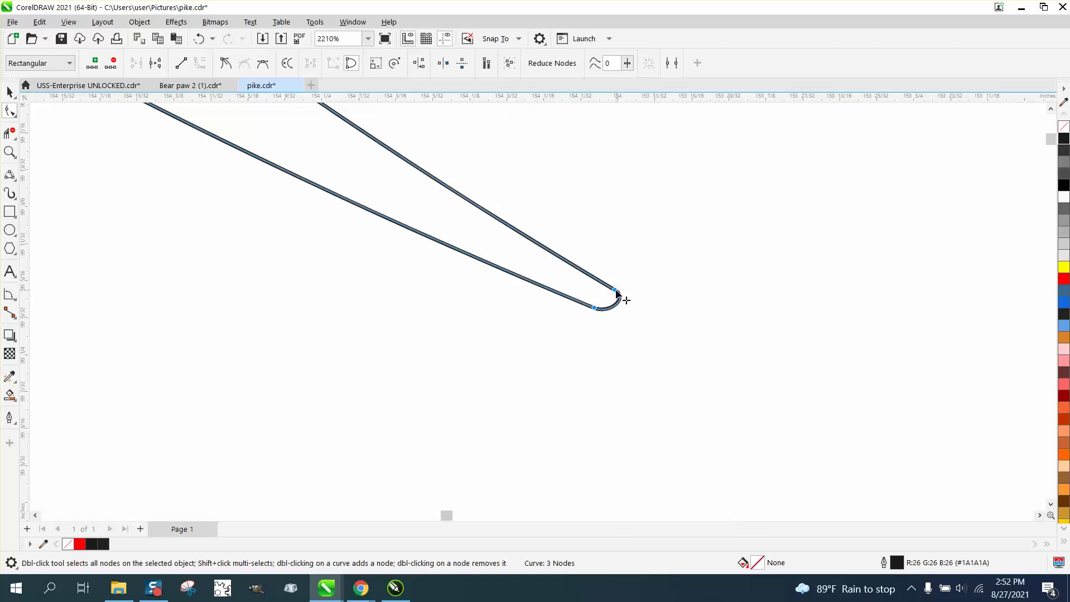
pyautogui.moveTo(615, 289)
pyautogui.mouseDown()
pyautogui.moveTo(592, 314)
pyautogui.moveTo(627, 302)
pyautogui.mouseUp()
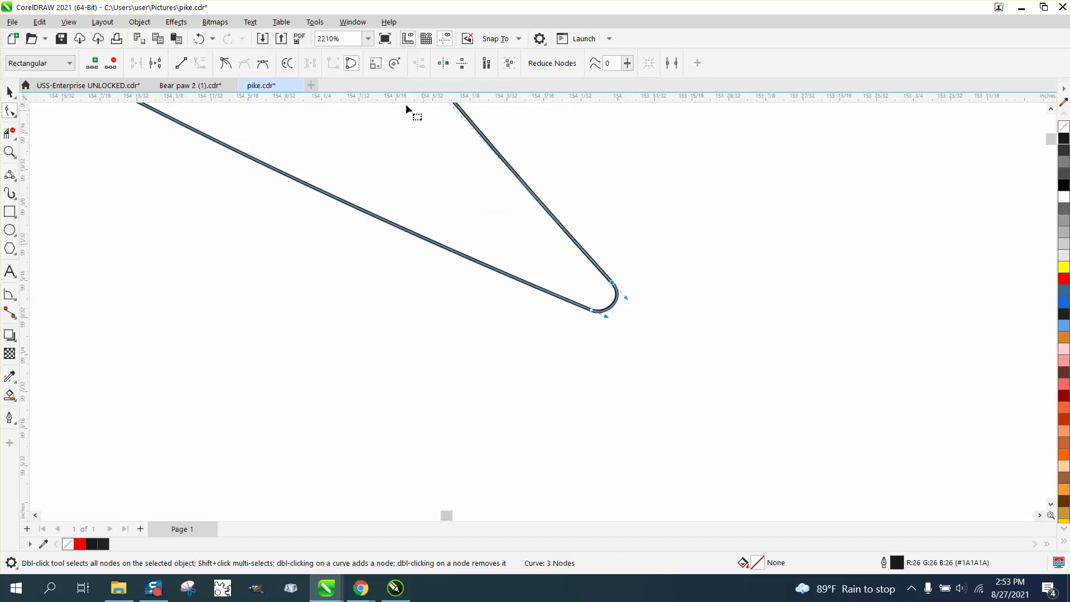
pyautogui.click(208, 43)
pyautogui.scroll(-5, 646, 426)
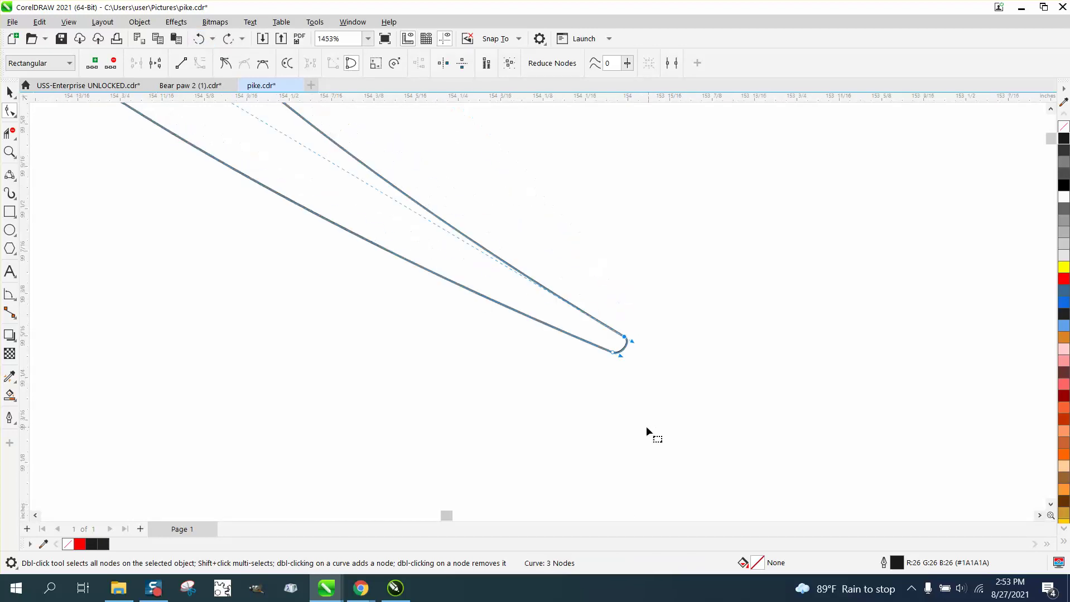
pyautogui.scroll(-3, 685, 301)
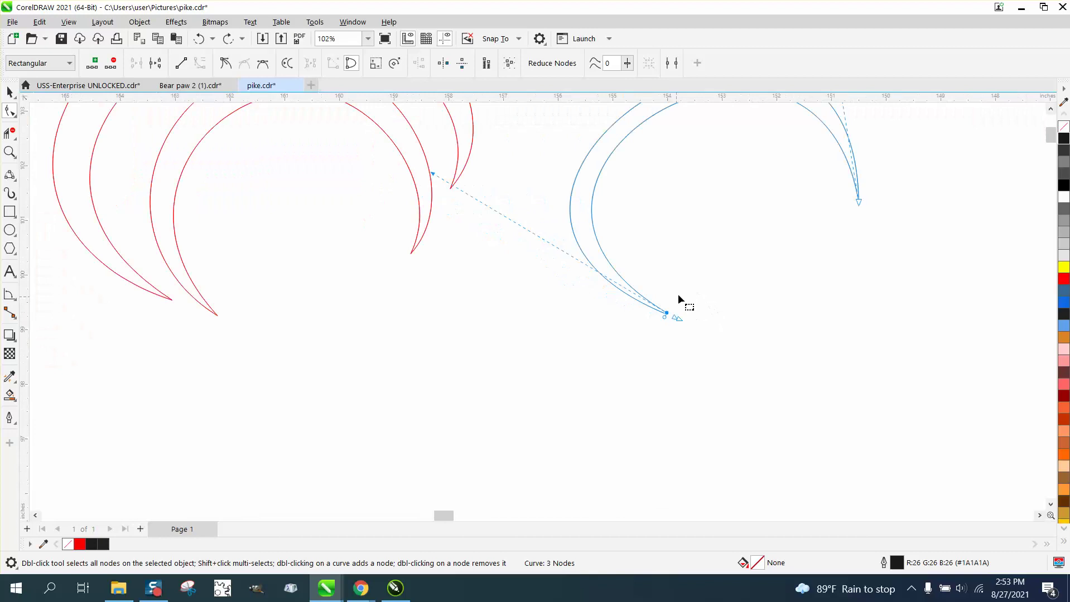
# Step: Drop a roughly 60% scaled copy of the crescent inside the original
pyautogui.click(9, 91)
pyautogui.scroll(-1, 540, 350)
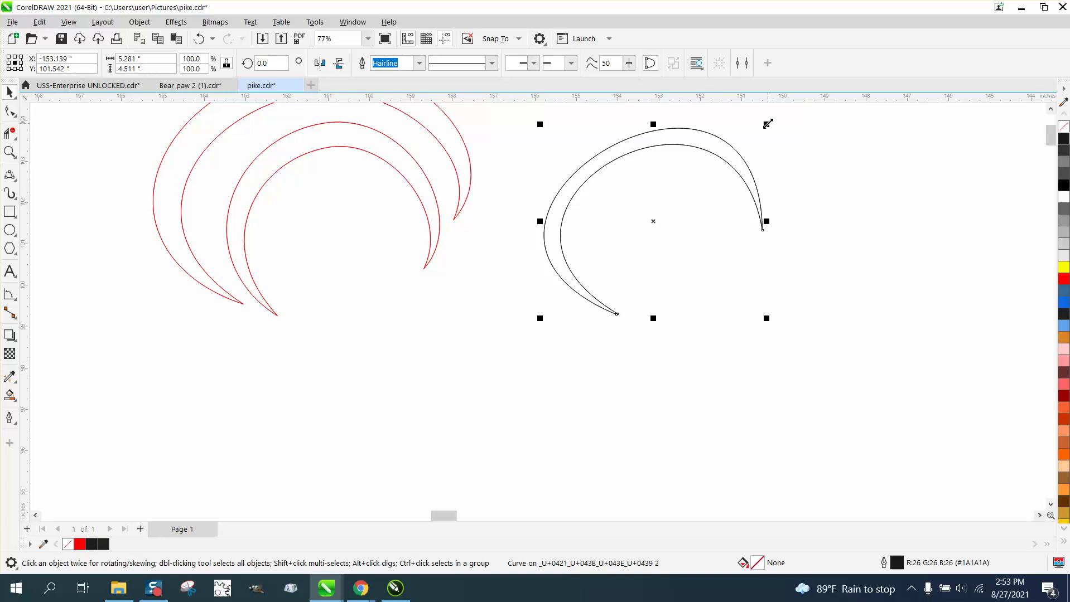
pyautogui.moveTo(768, 124); pyautogui.dragTo(729, 161)
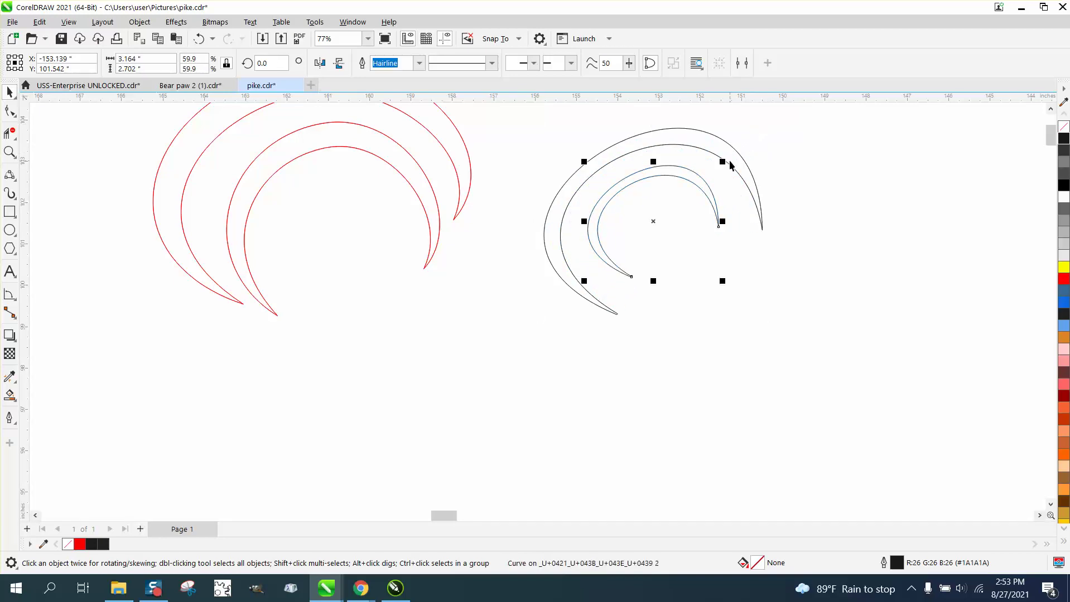
pyautogui.scroll(-1, 628, 213)
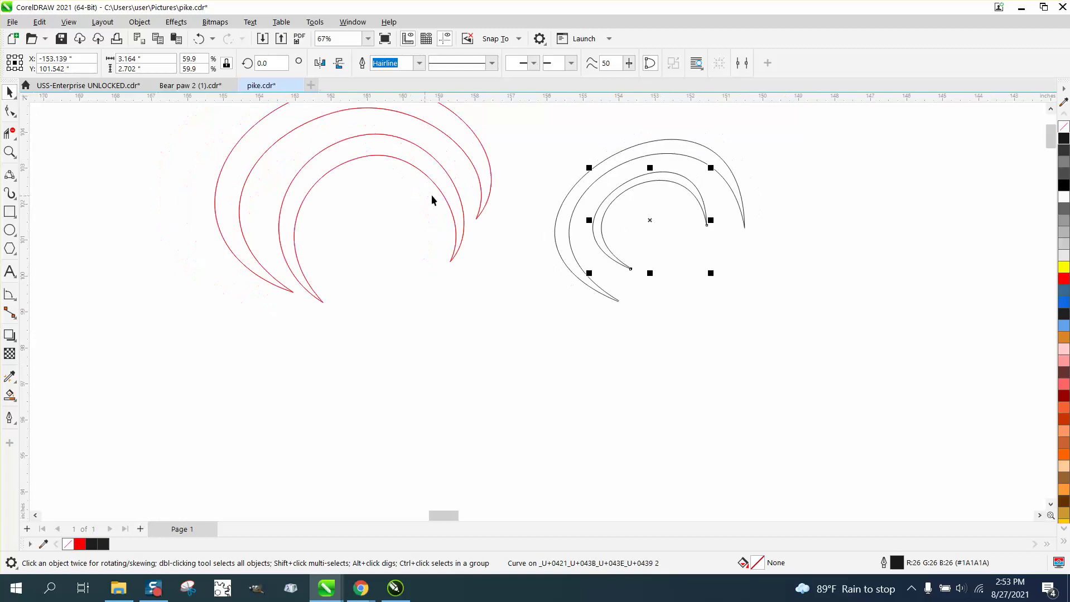
pyautogui.scroll(-2, 433, 203)
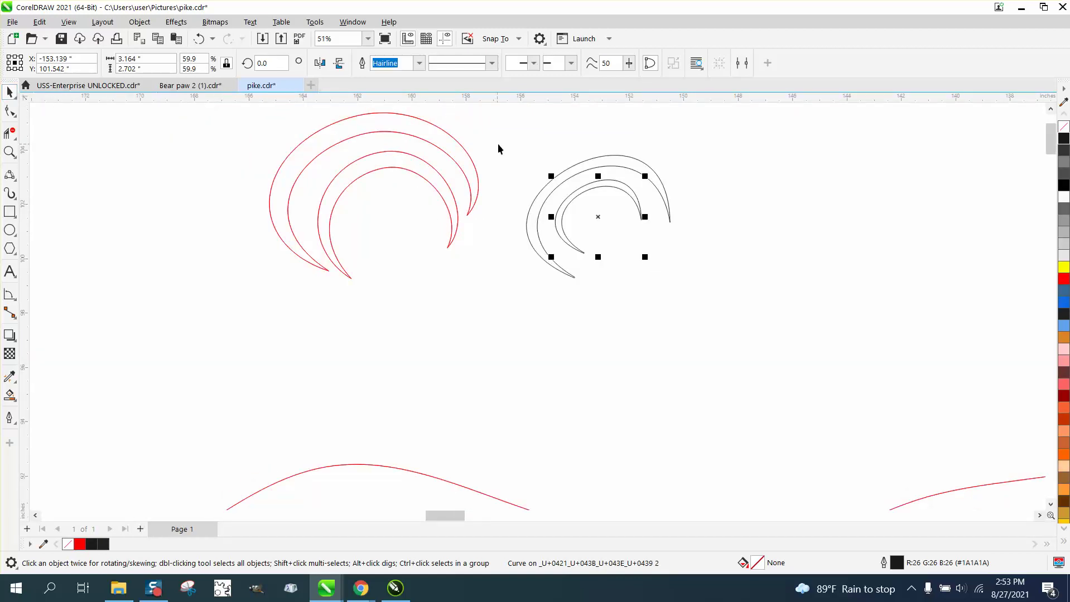
# Step: Rotate both black crescents together about 16 degrees clockwise
pyautogui.moveTo(504, 125); pyautogui.dragTo(700, 302)
pyautogui.click(667, 171)
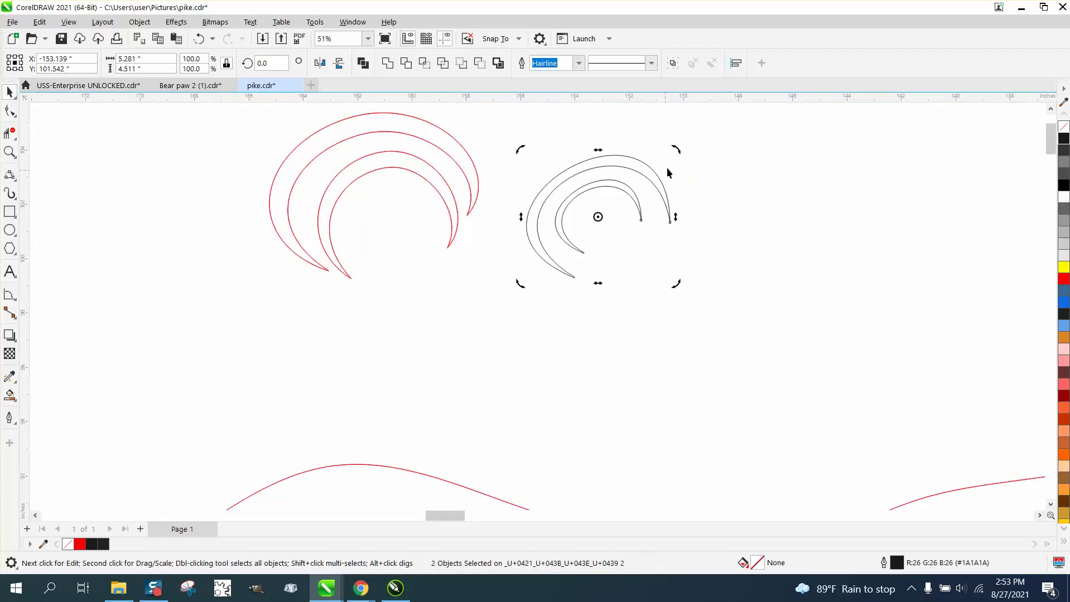
pyautogui.moveTo(682, 151); pyautogui.dragTo(717, 194)
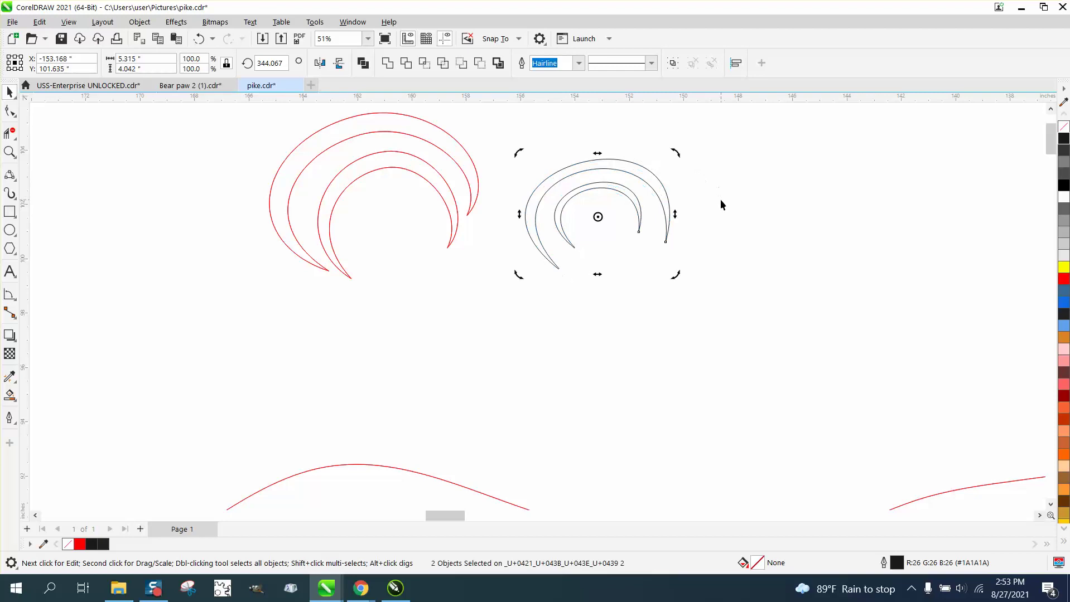
pyautogui.click(721, 199)
pyautogui.scroll(-3, 634, 208)
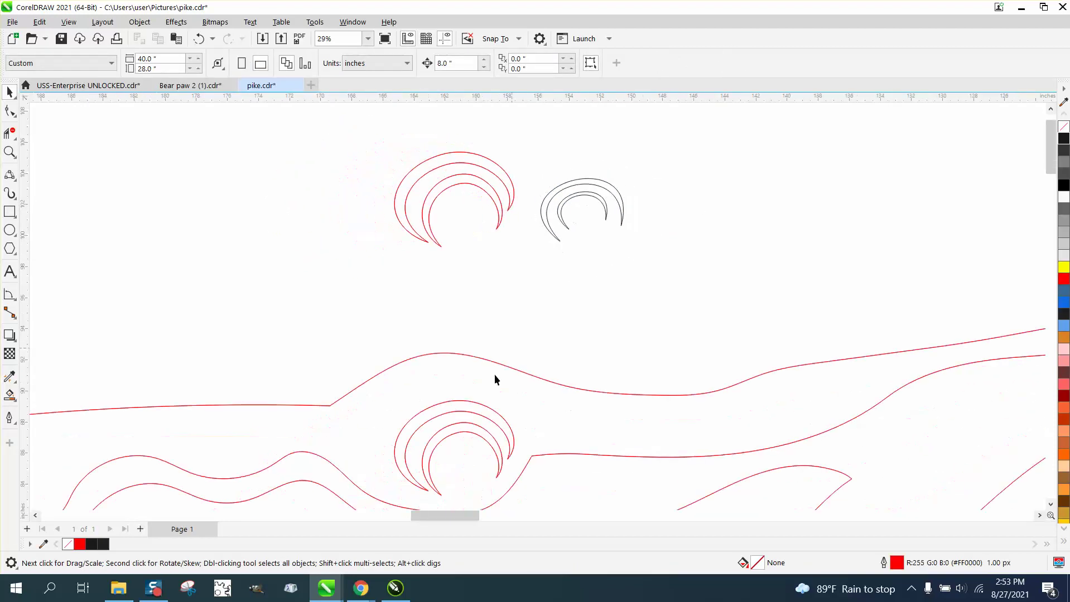
# Step: Remove the red spiral eye arcs from the pike's head
pyautogui.moveTo(438, 473); pyautogui.dragTo(562, 491)
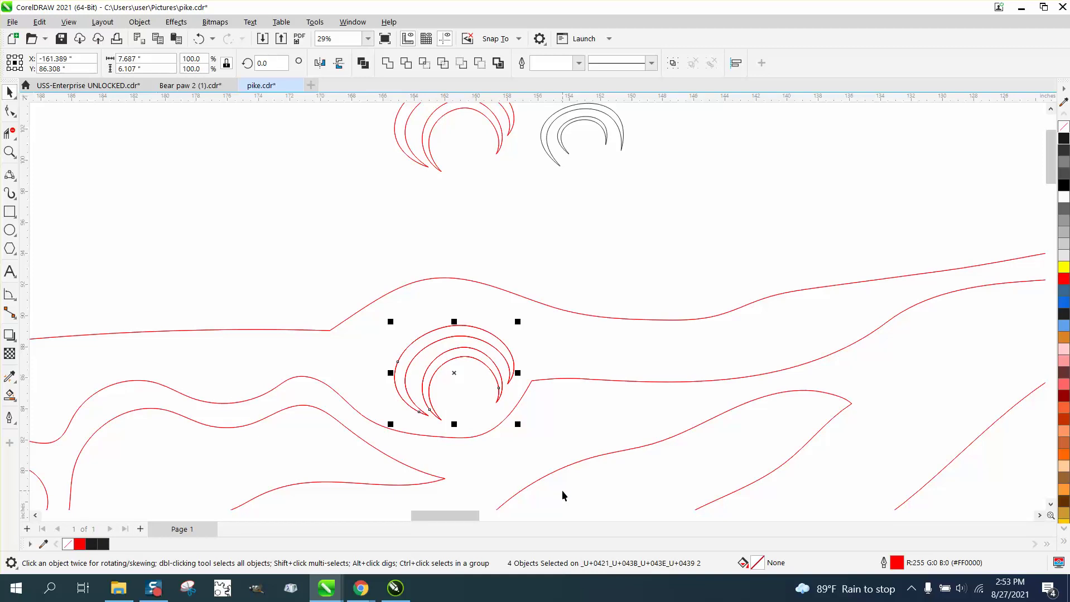
pyautogui.click(563, 492)
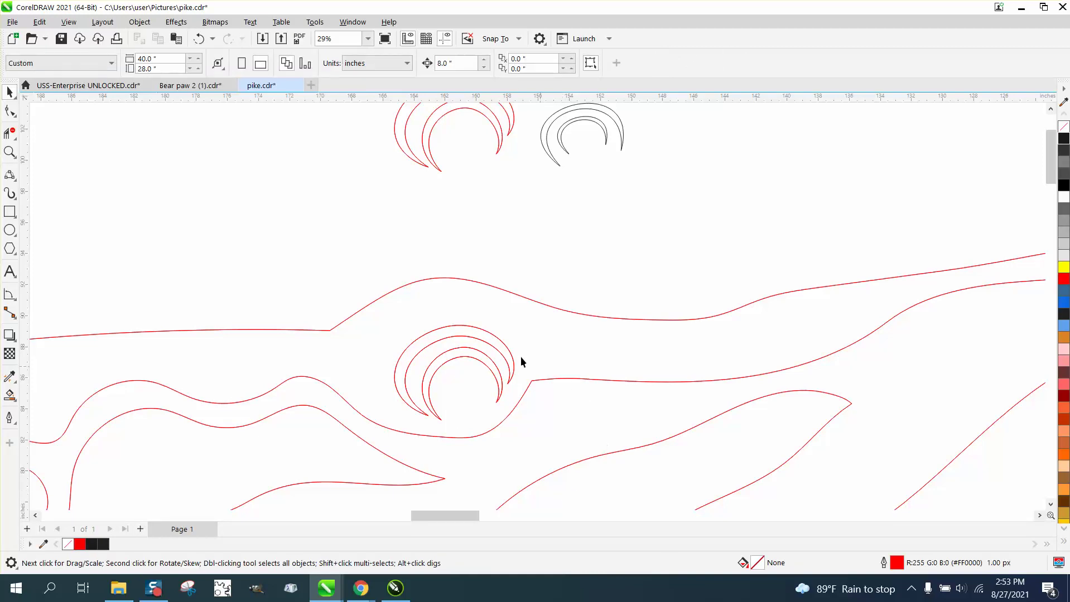
pyautogui.moveTo(576, 468); pyautogui.dragTo(575, 464)
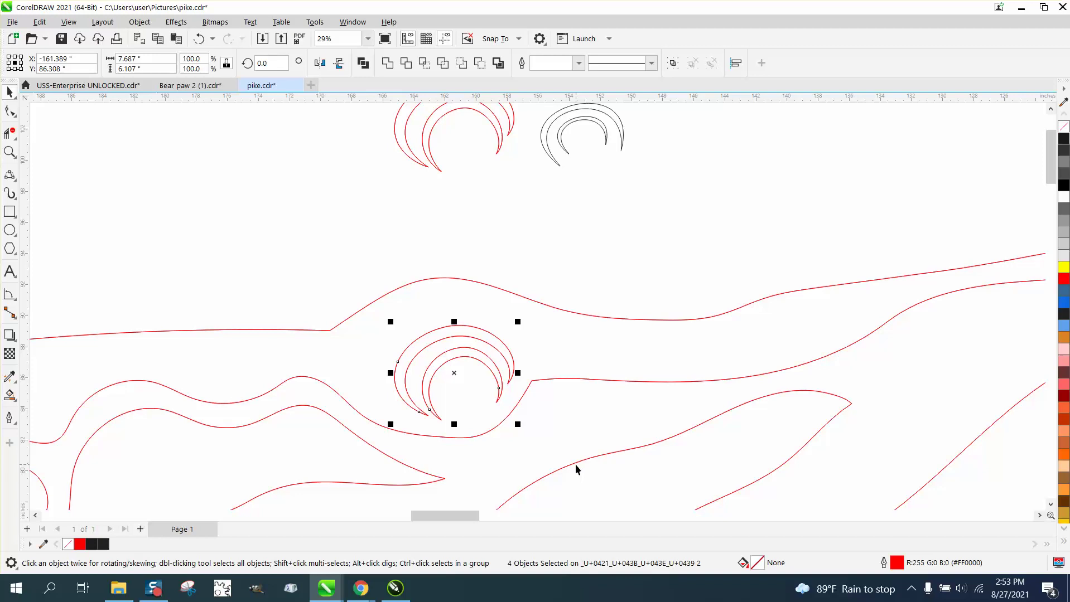
pyautogui.press('Escape')
# Step: Move the black crescent pair into the pike's eye and enlarge it to fit
pyautogui.click(618, 132)
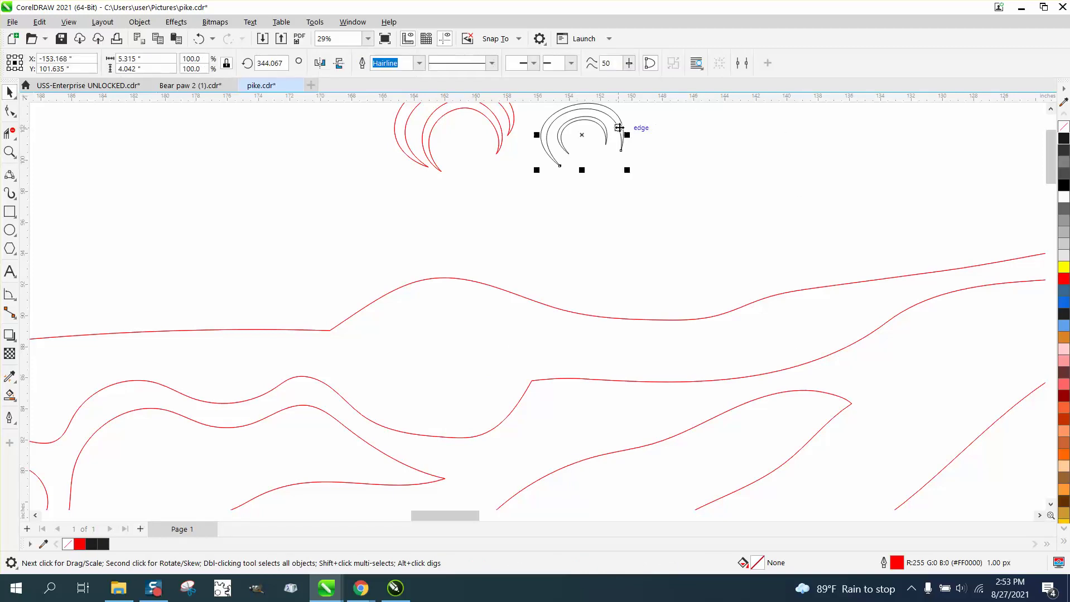
pyautogui.scroll(-1, 653, 167)
pyautogui.scroll(-1, 657, 118)
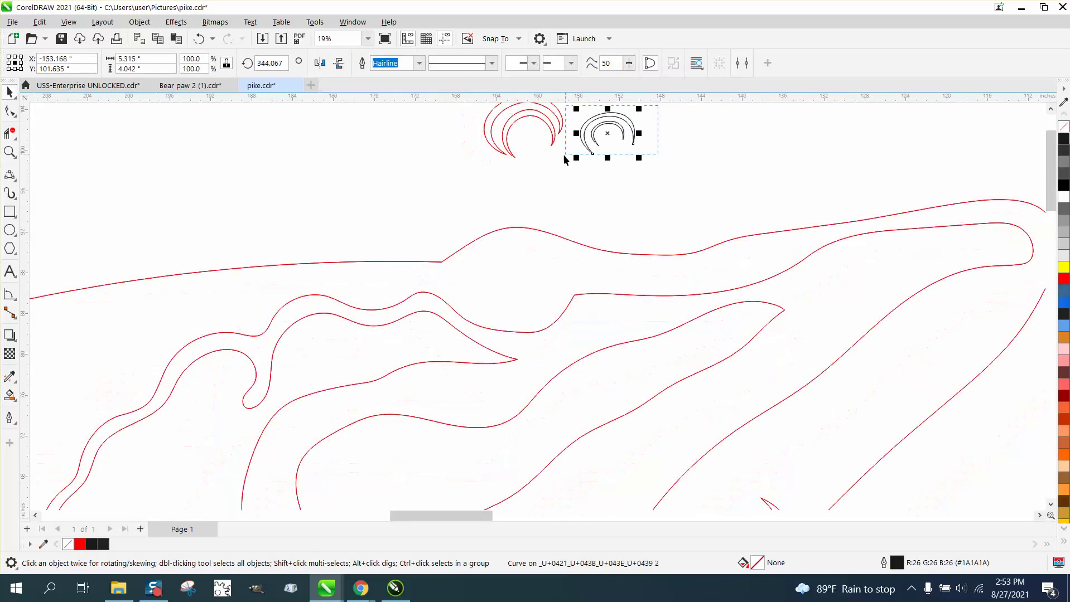
pyautogui.keyDown('shift'); pyautogui.click(608, 132); pyautogui.keyUp('shift')
pyautogui.moveTo(607, 133); pyautogui.dragTo(580, 318)
pyautogui.moveTo(537, 282); pyautogui.dragTo(522, 284)
pyautogui.click(557, 229)
pyautogui.scroll(-2, 373, 234)
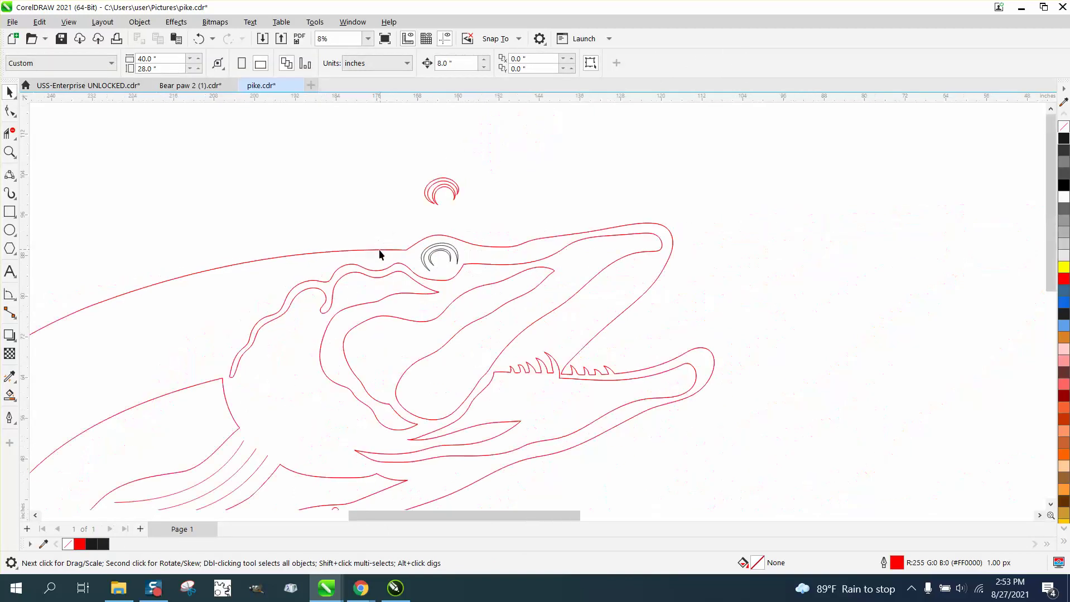
# Step: Unlock the pike's body outline via Object > Lock > Unlock and show its 118 nodes
pyautogui.scroll(-1, 385, 254)
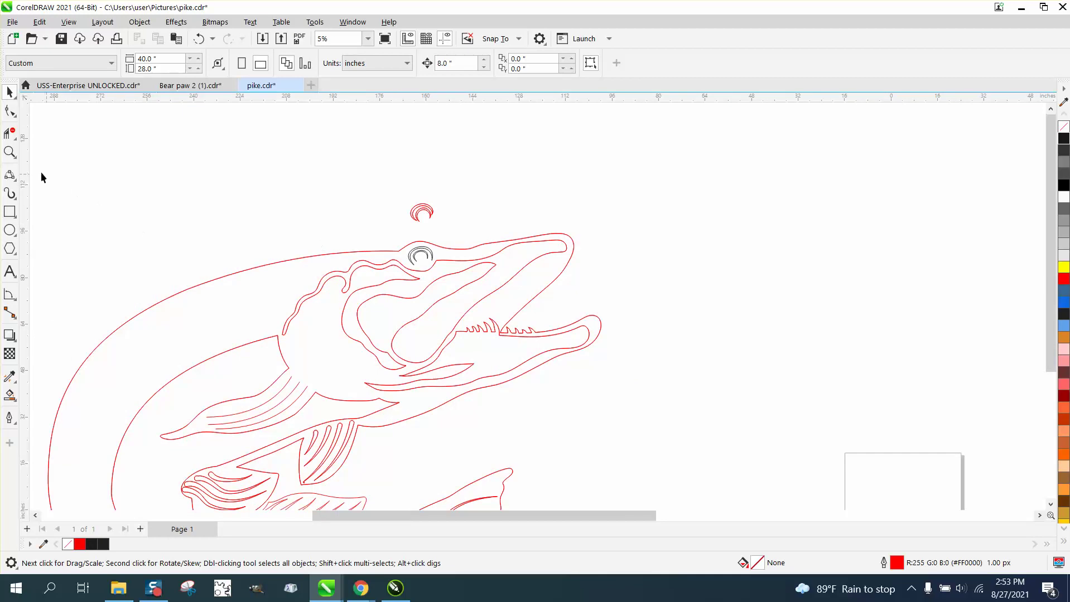
pyautogui.click(10, 111)
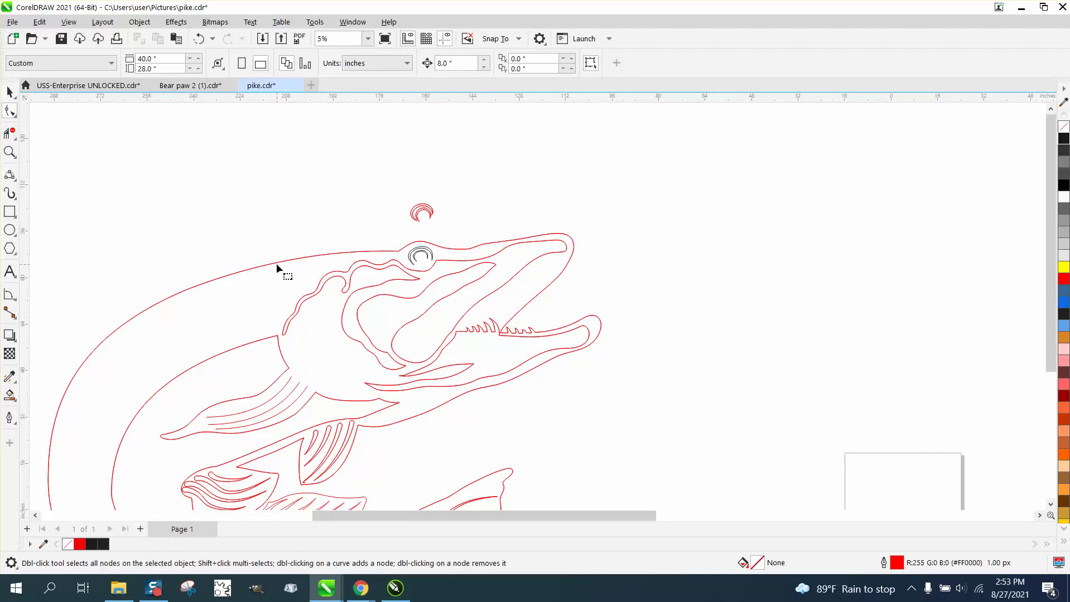
pyautogui.click(10, 92)
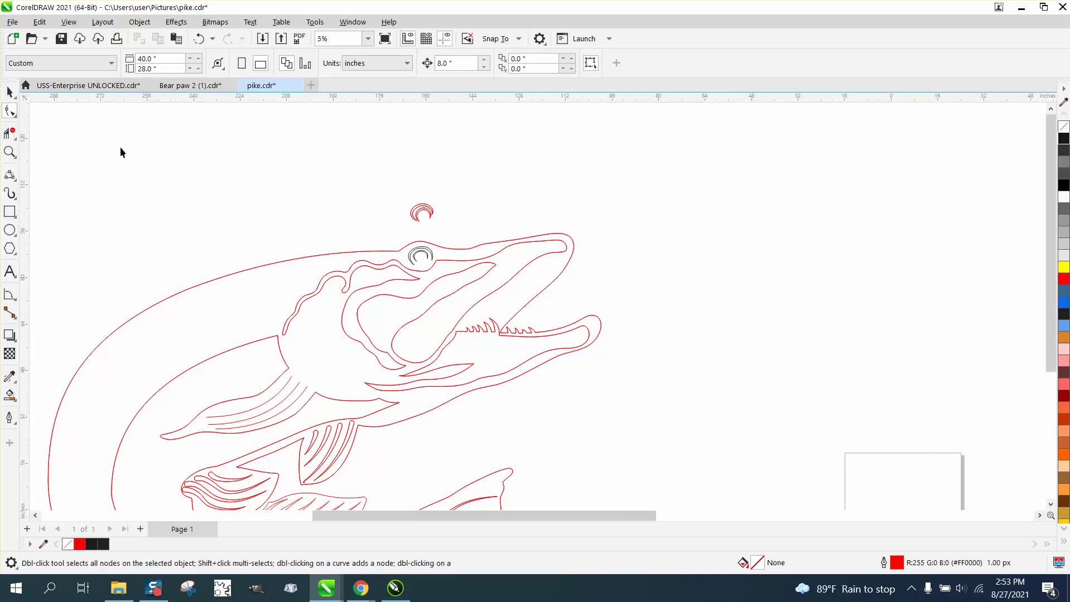
pyautogui.click(273, 263)
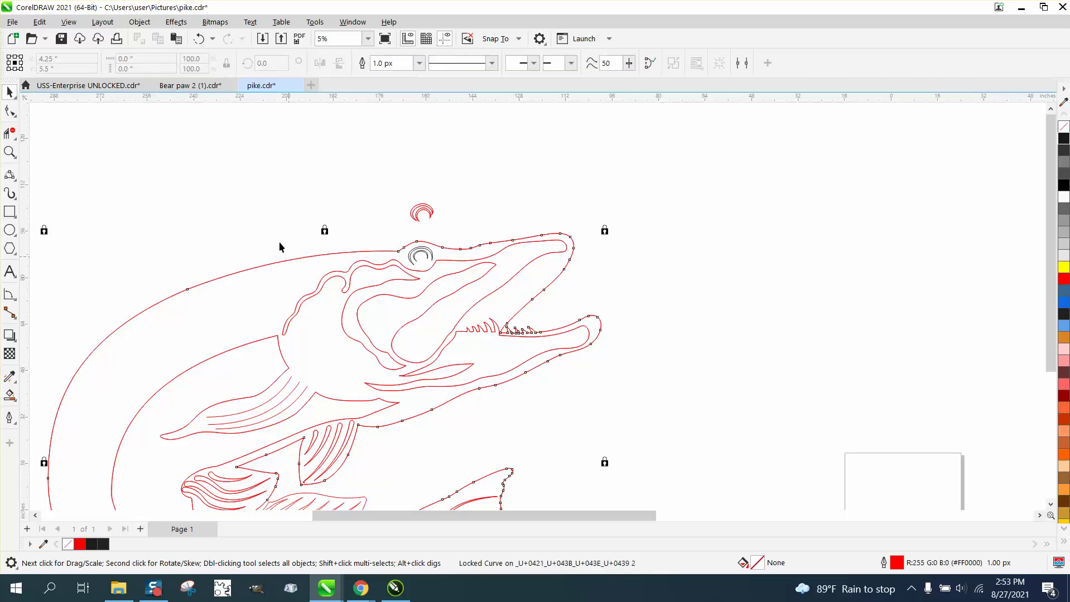
pyautogui.click(140, 23)
pyautogui.moveTo(169, 274)
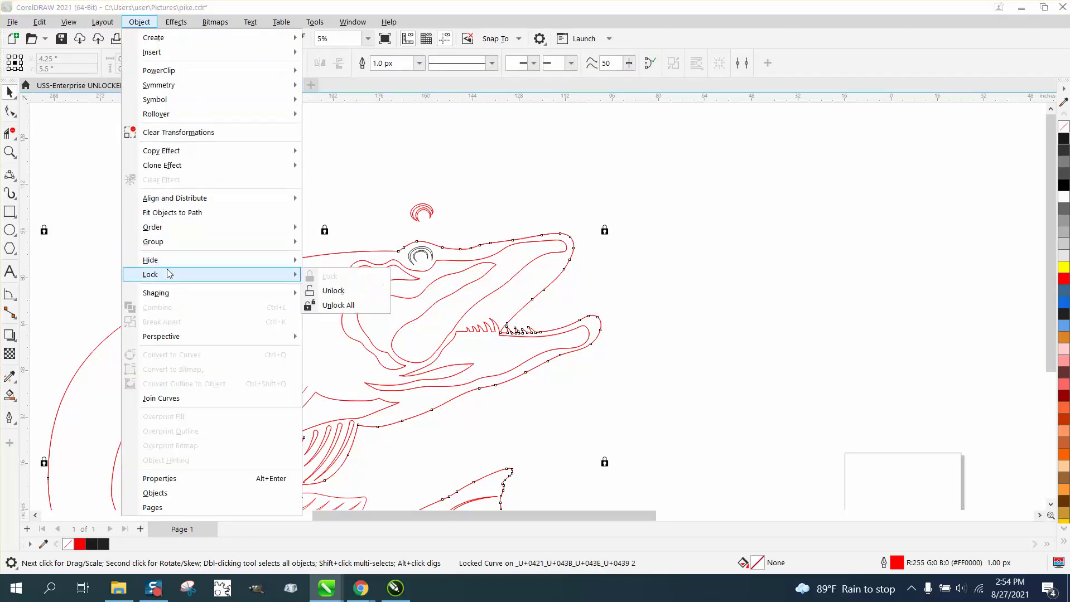
pyautogui.click(314, 291)
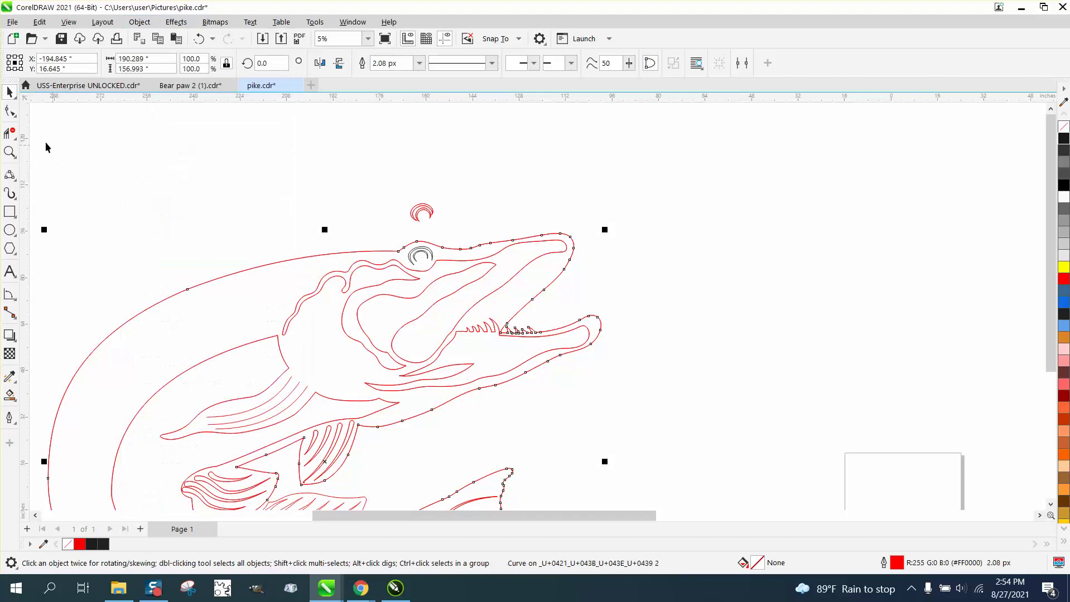
pyautogui.click(10, 111)
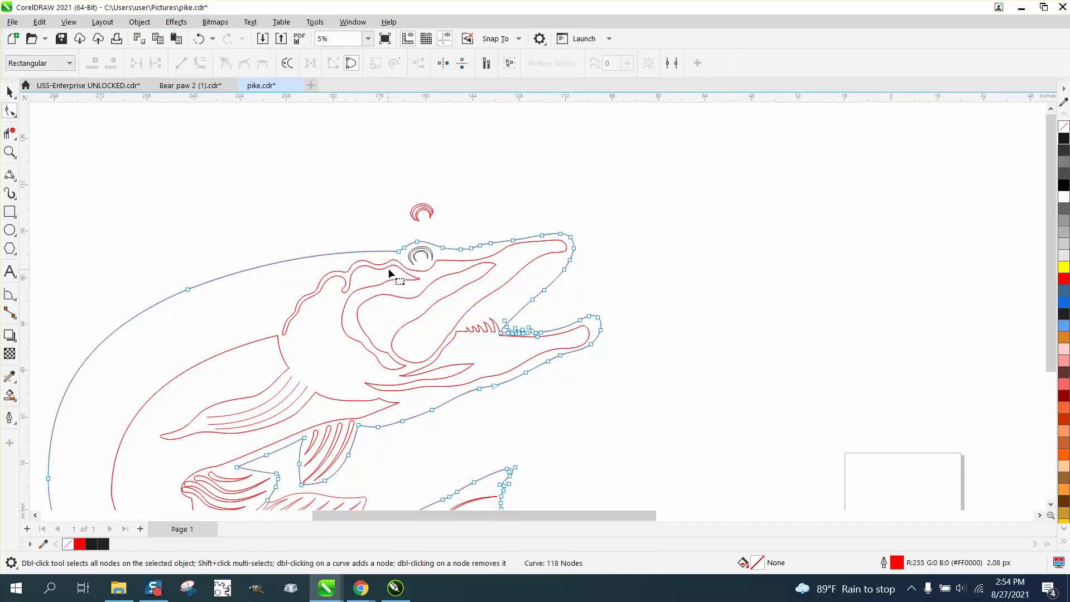
# Step: Zoom onto the pike's head and delete surplus nodes from its top curve
pyautogui.click(10, 151)
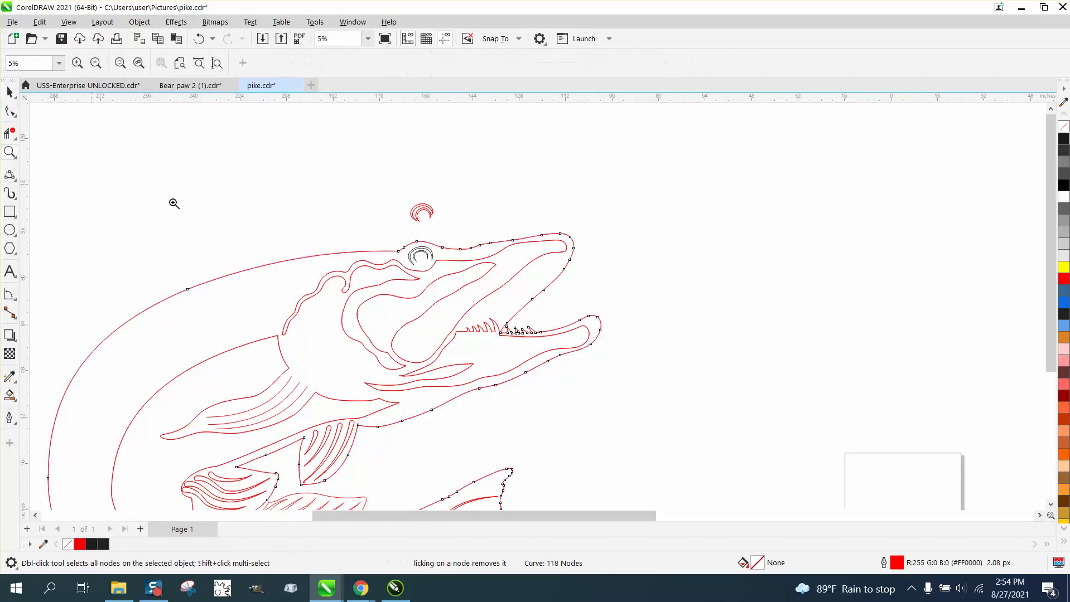
pyautogui.moveTo(370, 230); pyautogui.dragTo(603, 312)
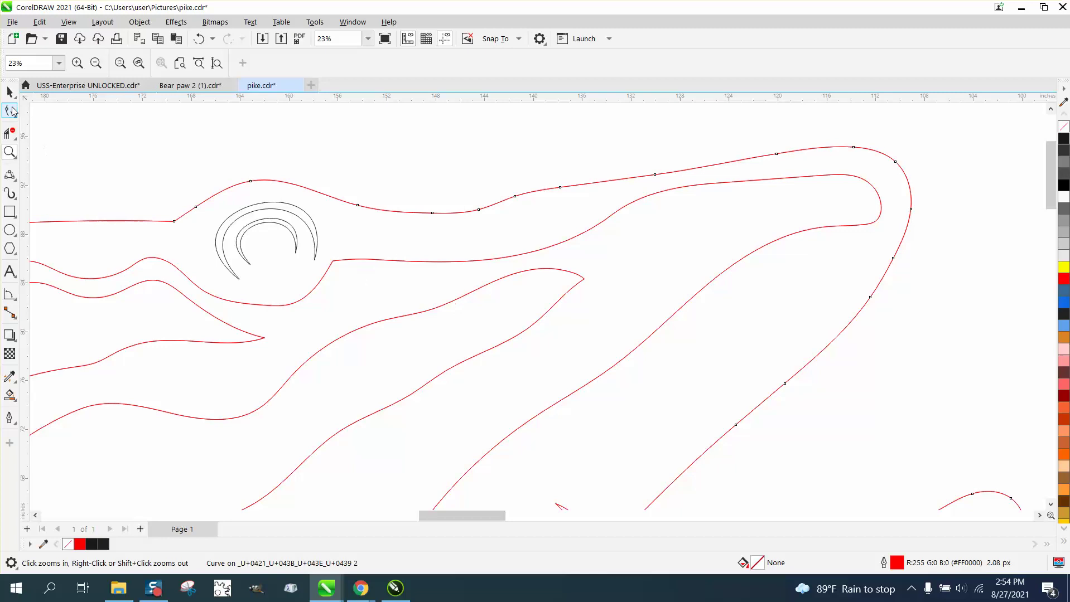
pyautogui.click(12, 111)
pyautogui.click(479, 212)
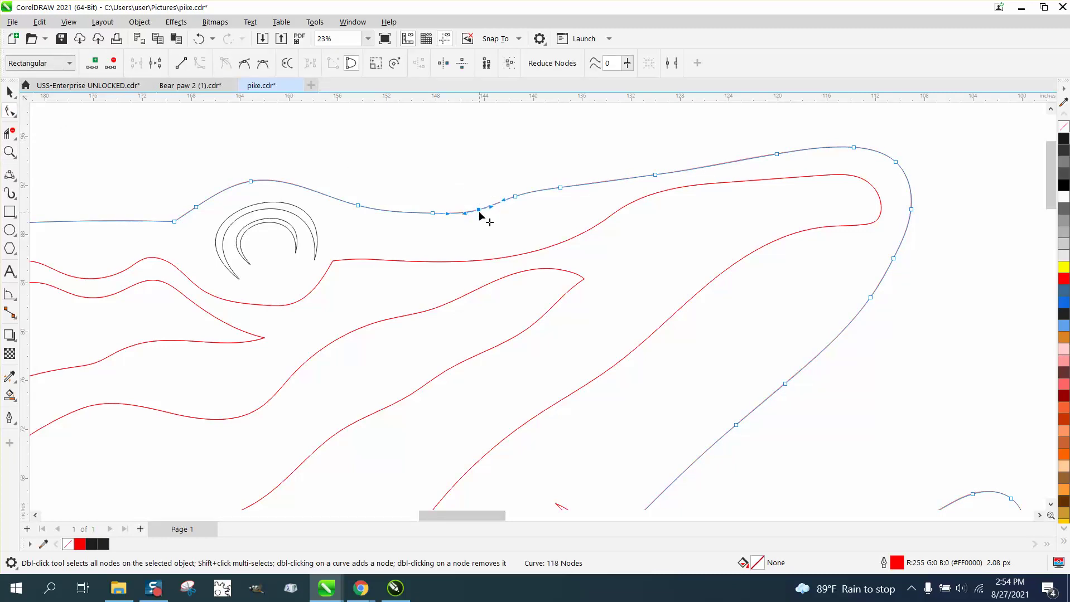
pyautogui.press('Delete')
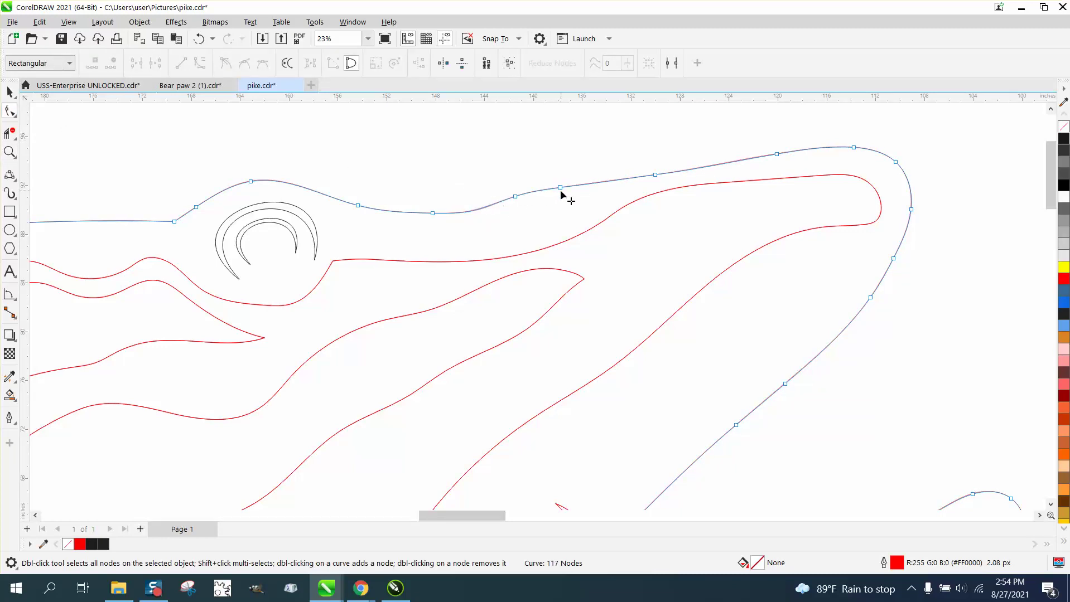
pyautogui.press('Delete')
pyautogui.click(213, 40)
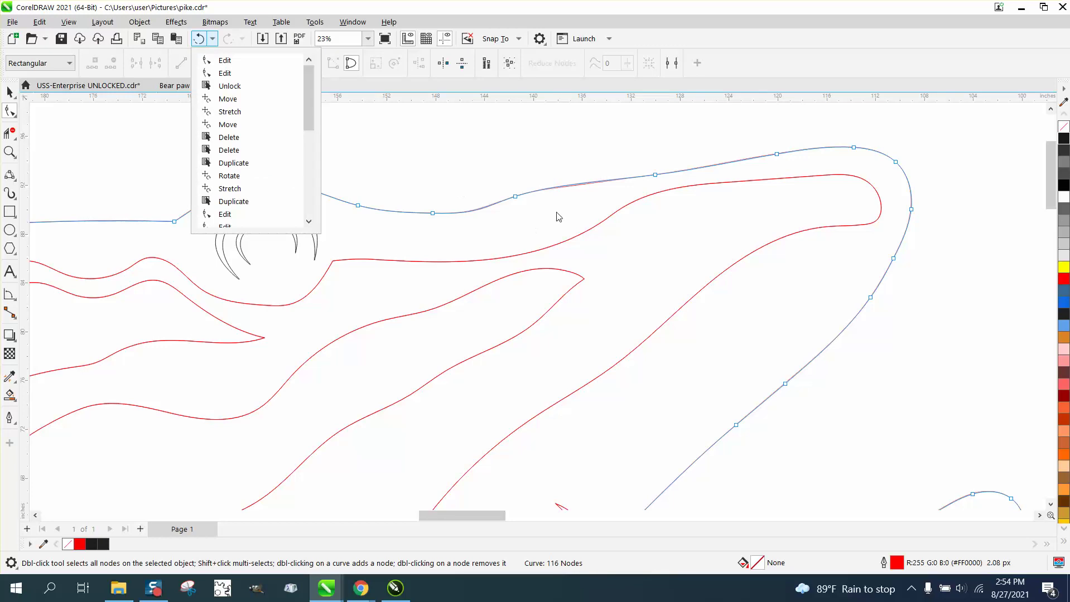
pyautogui.click(155, 117)
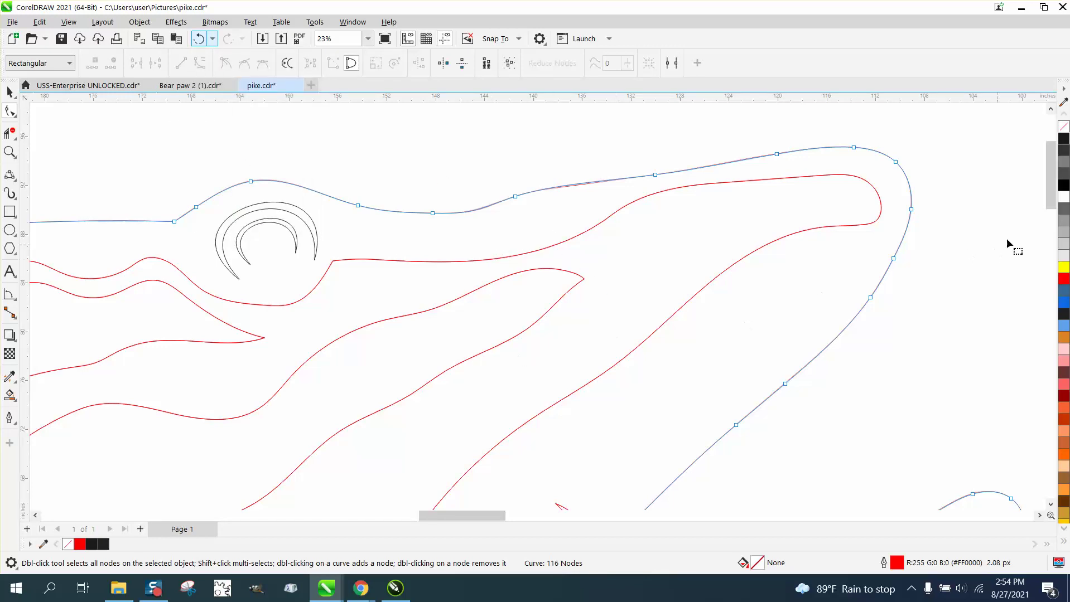
# Step: Delete two extra nodes on the snout's front curve, leaving 114 nodes
pyautogui.click(896, 162)
pyautogui.press('Delete')
pyautogui.doubleClick(893, 259)
pyautogui.moveTo(1048, 192); pyautogui.dragTo(1037, 237)
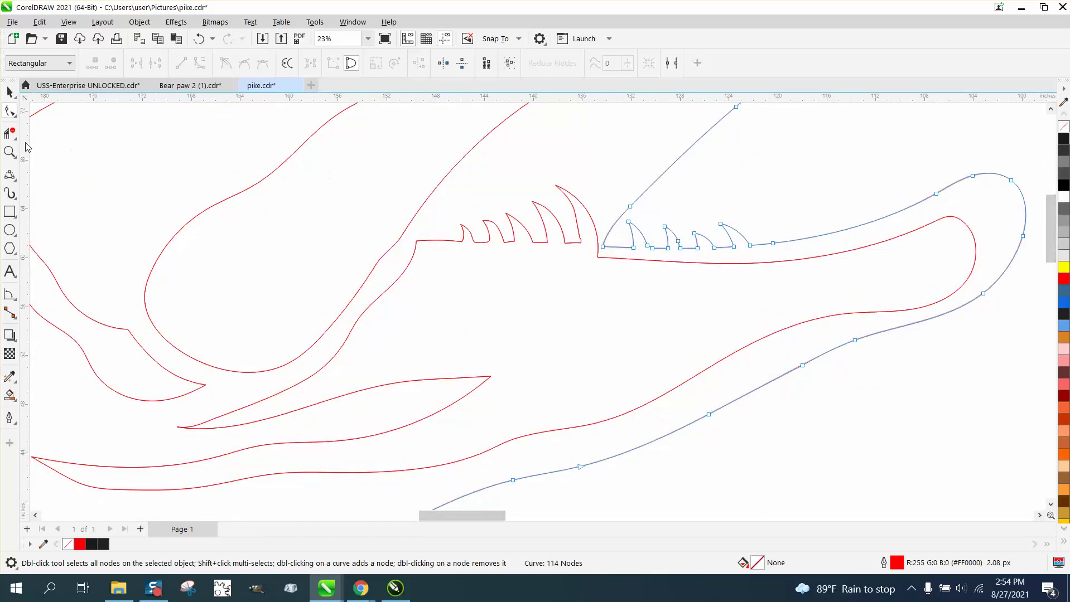
# Step: Zoom into the jaw's serrated teeth and remove surplus nodes along them
pyautogui.click(9, 152)
pyautogui.moveTo(569, 192); pyautogui.dragTo(859, 307)
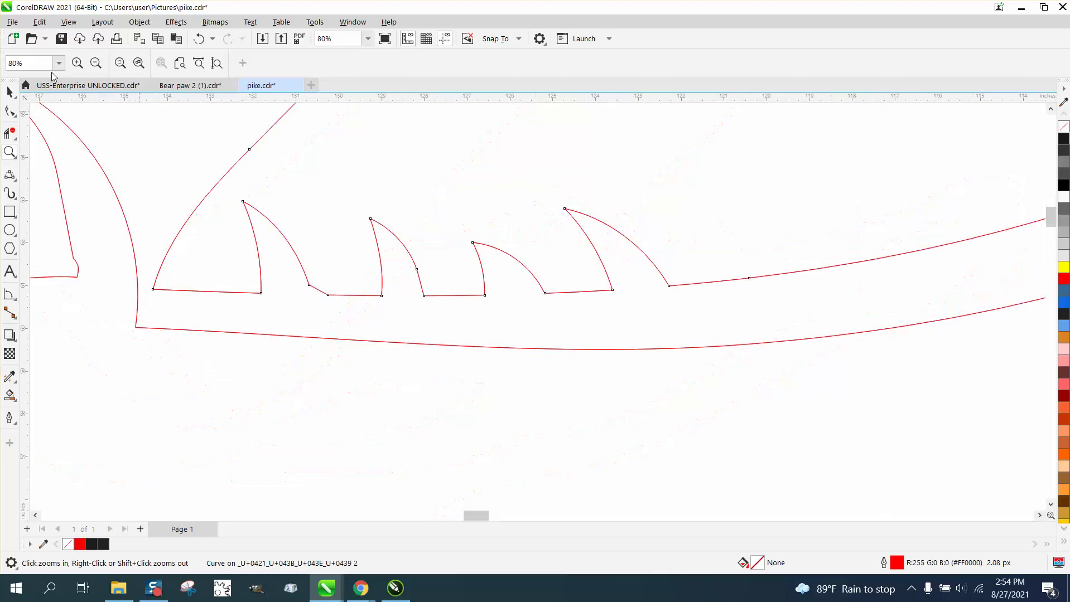
pyautogui.click(10, 110)
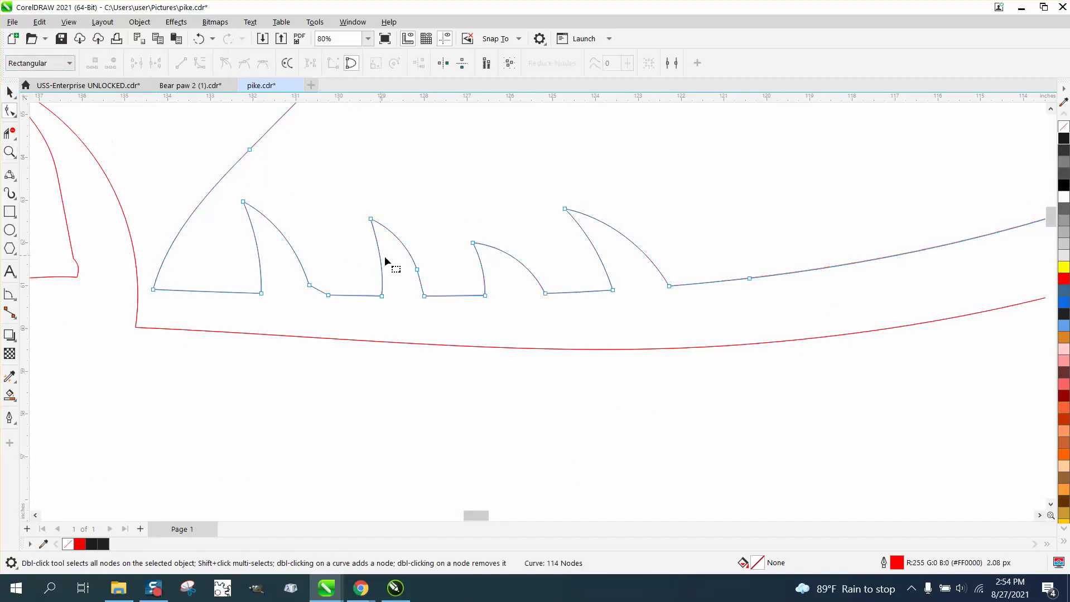
pyautogui.doubleClick(416, 269)
pyautogui.moveTo(308, 286); pyautogui.dragTo(329, 306)
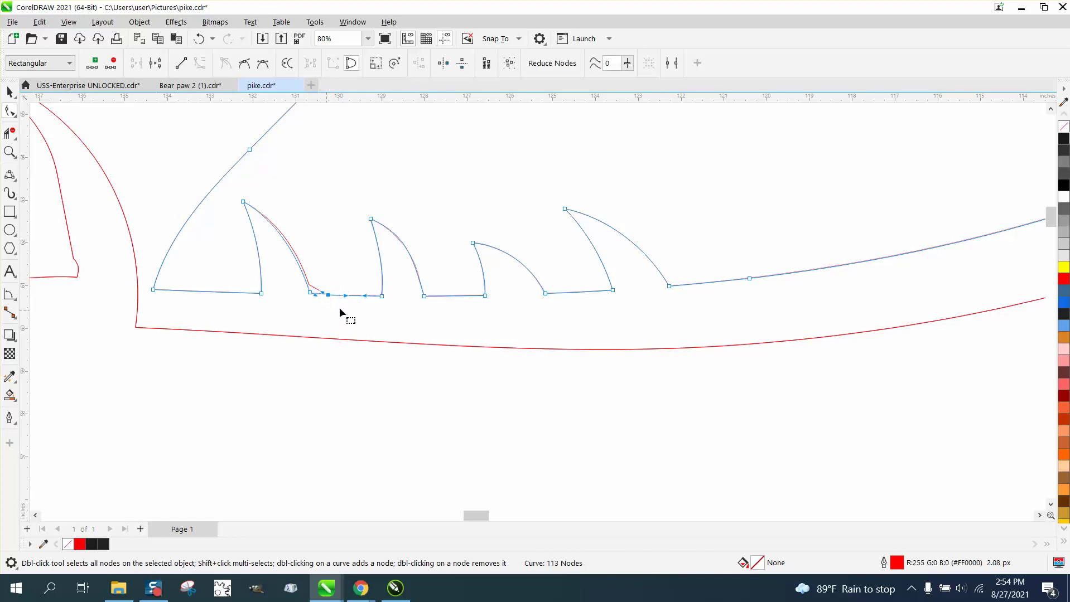
pyautogui.press('Delete')
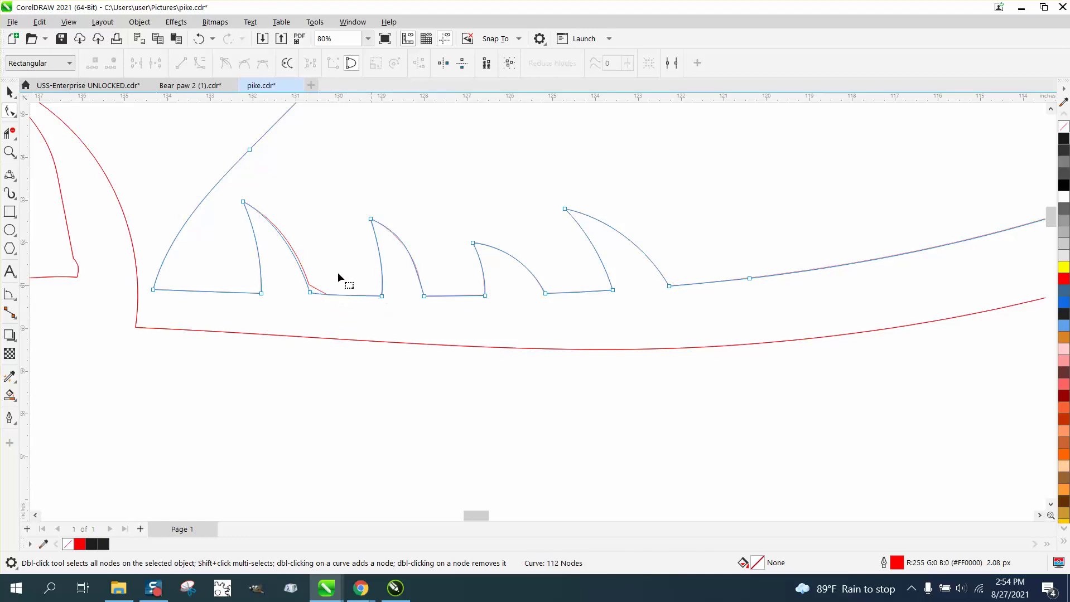
pyautogui.click(9, 92)
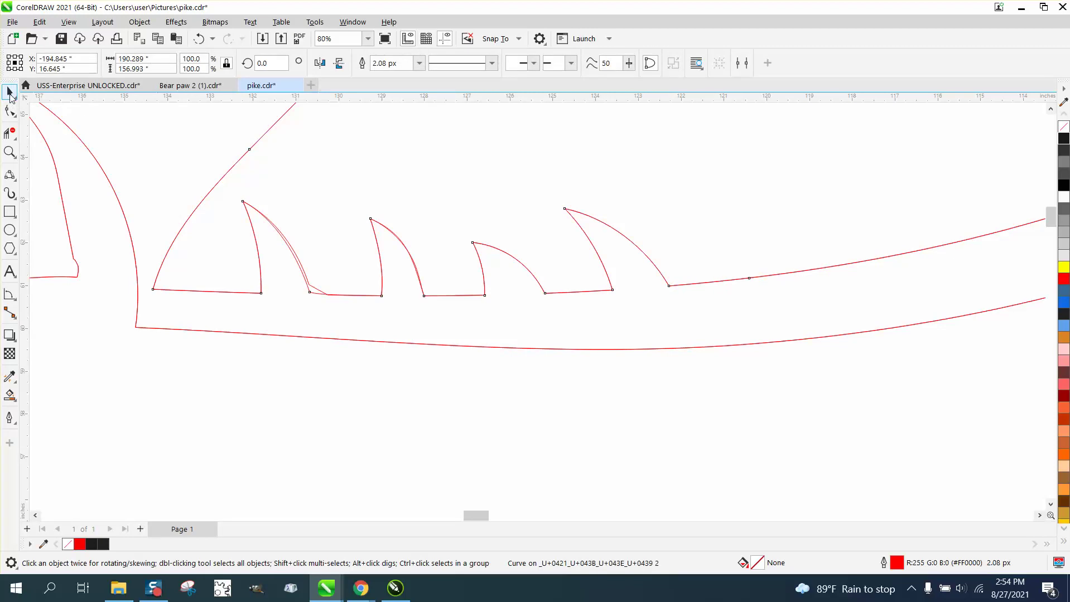
pyautogui.click(316, 291)
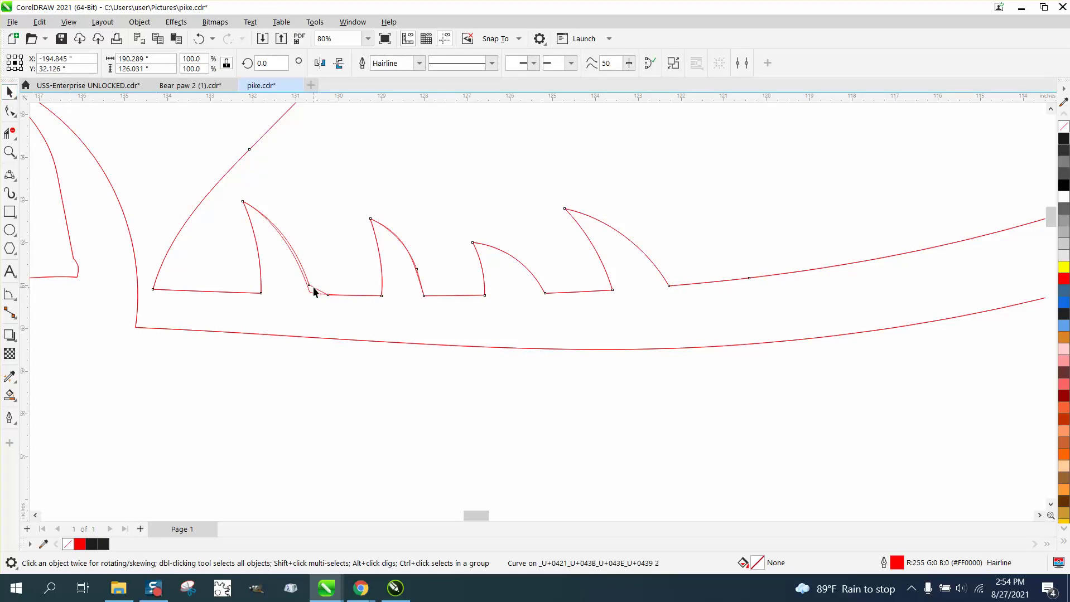
pyautogui.press('Escape')
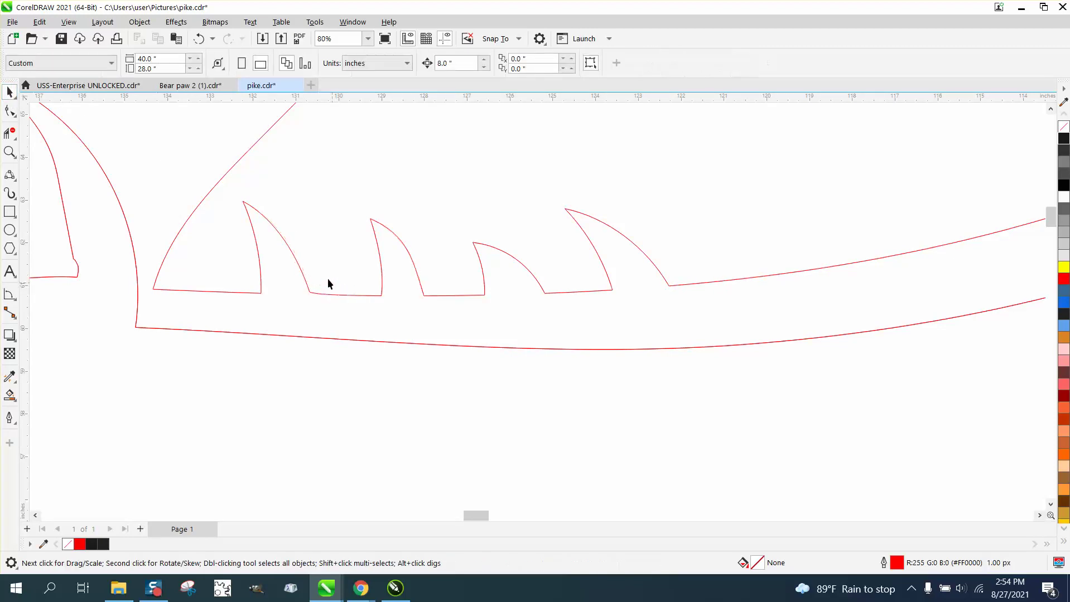
# Step: Zoom closer on the tooth corners and delete two extra corner nodes
pyautogui.click(10, 110)
pyautogui.scroll(-1, 429, 311)
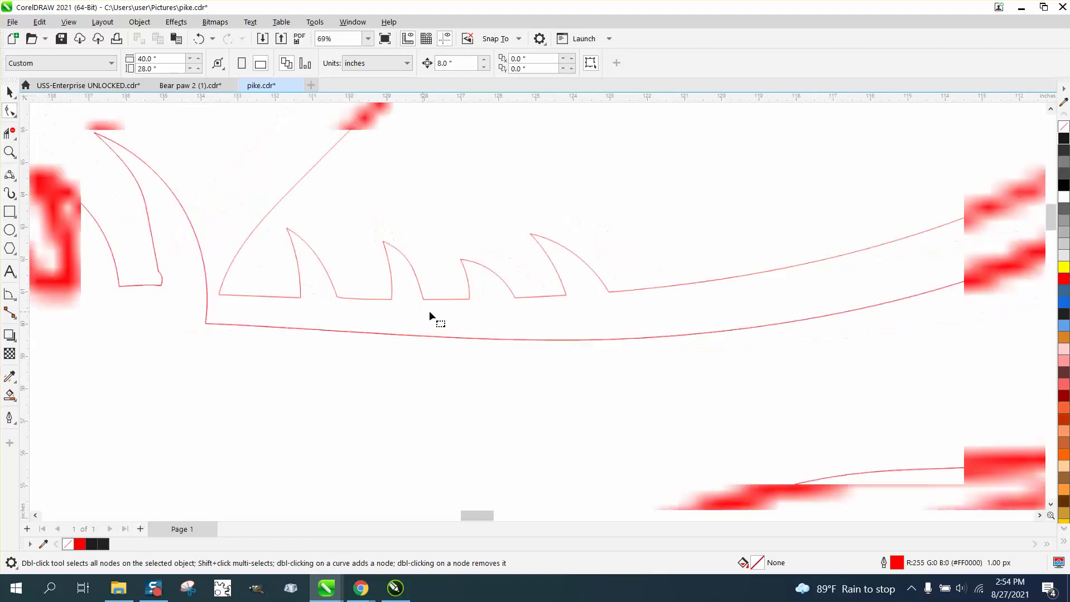
pyautogui.scroll(-1, 270, 303)
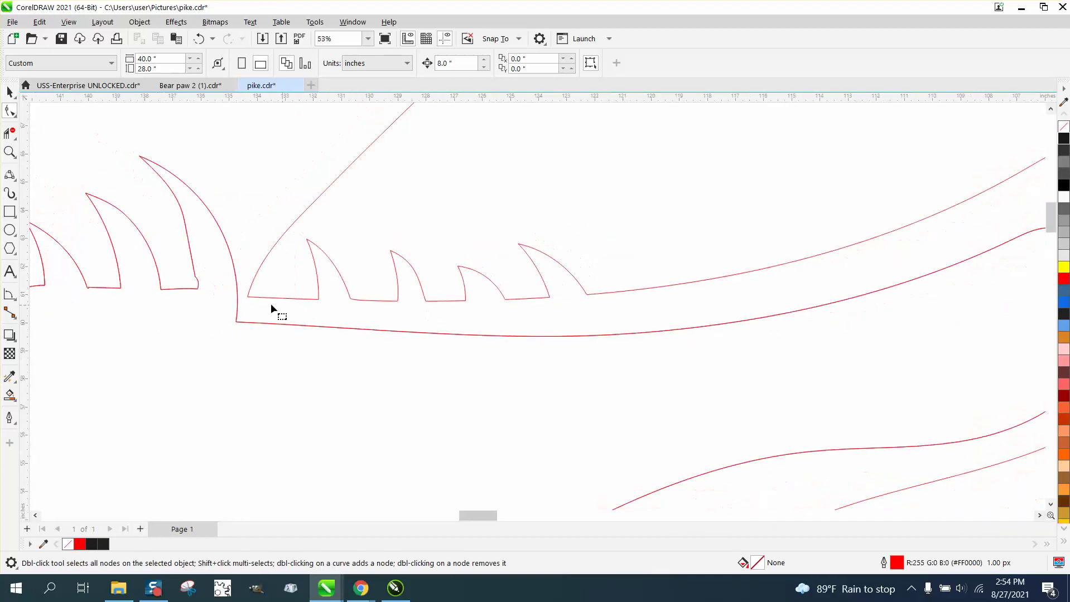
pyautogui.click(10, 151)
pyautogui.moveTo(179, 280); pyautogui.dragTo(296, 335)
pyautogui.click(10, 110)
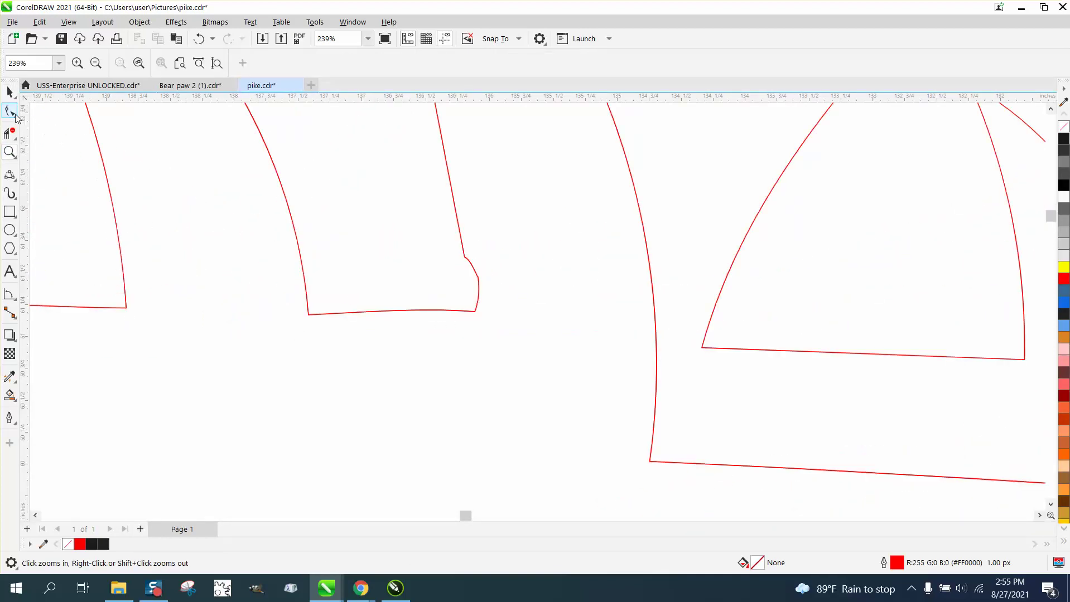
pyautogui.click(473, 274)
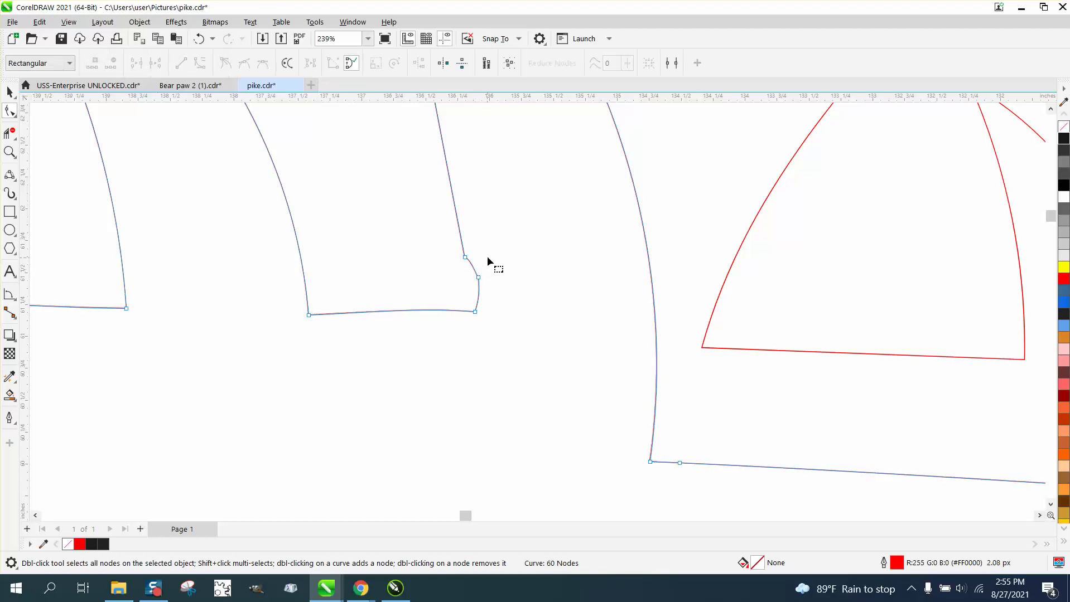
pyautogui.moveTo(496, 251); pyautogui.dragTo(442, 289)
pyautogui.press('Delete')
pyautogui.click(478, 284)
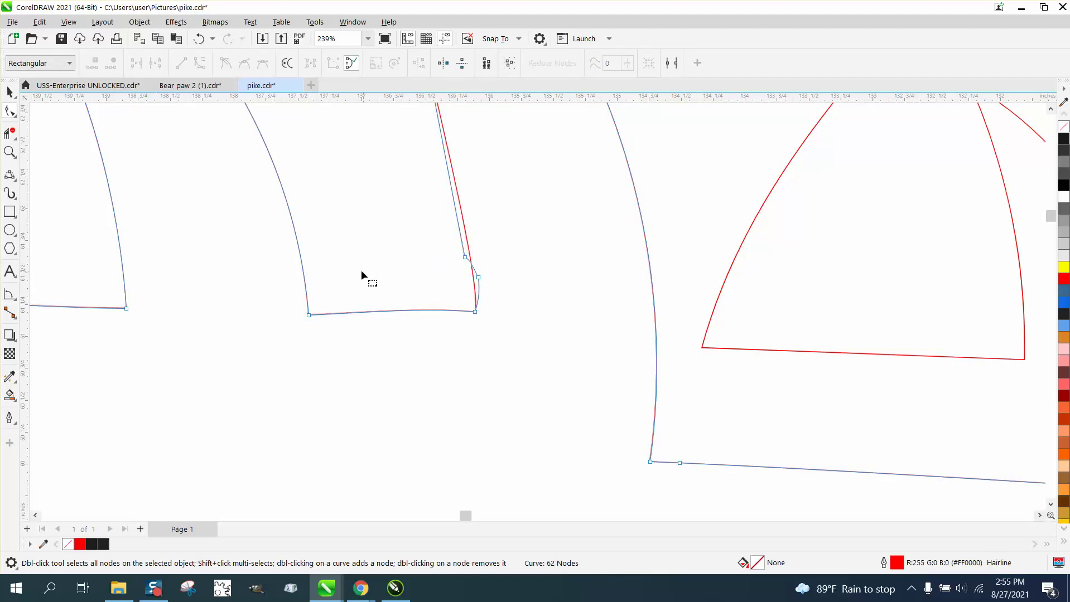
# Step: Delete the thin duplicate line beside the middle spike's right edge
pyautogui.click(10, 92)
pyautogui.click(451, 185)
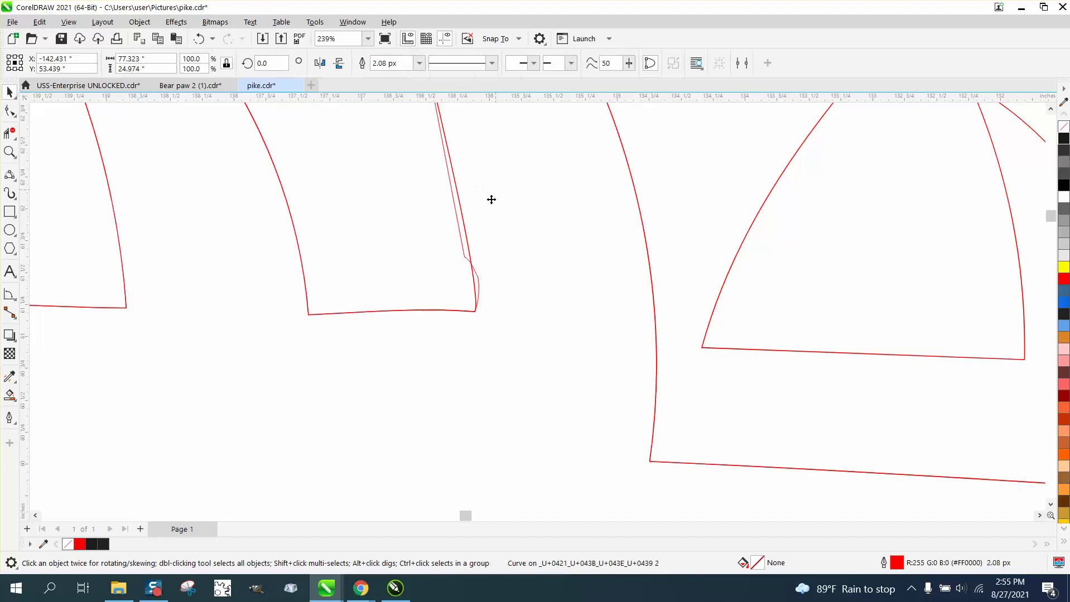
pyautogui.press('Delete')
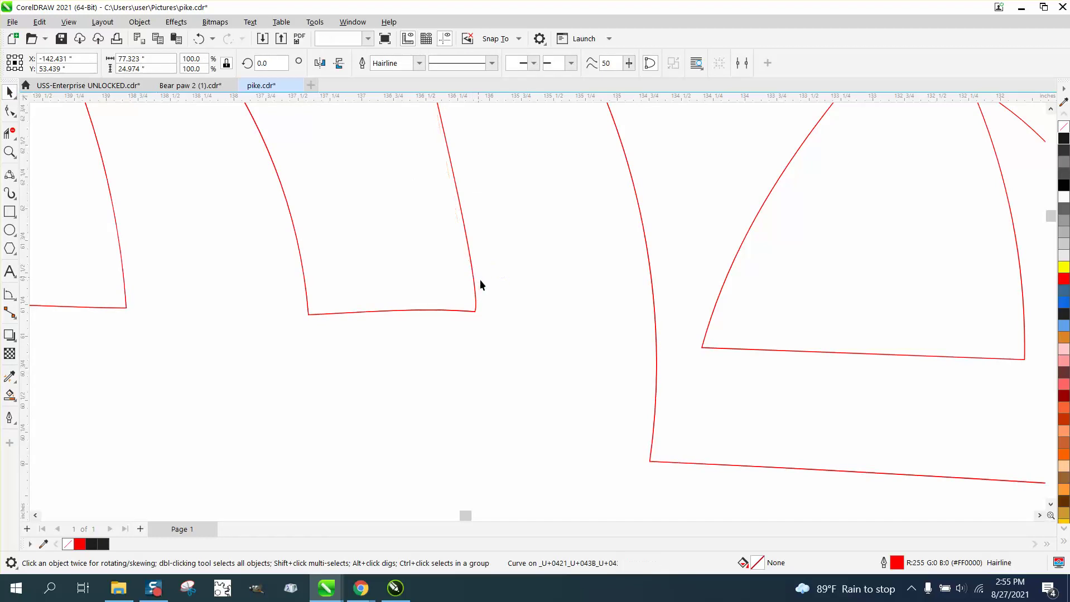
pyautogui.scroll(-5, 491, 314)
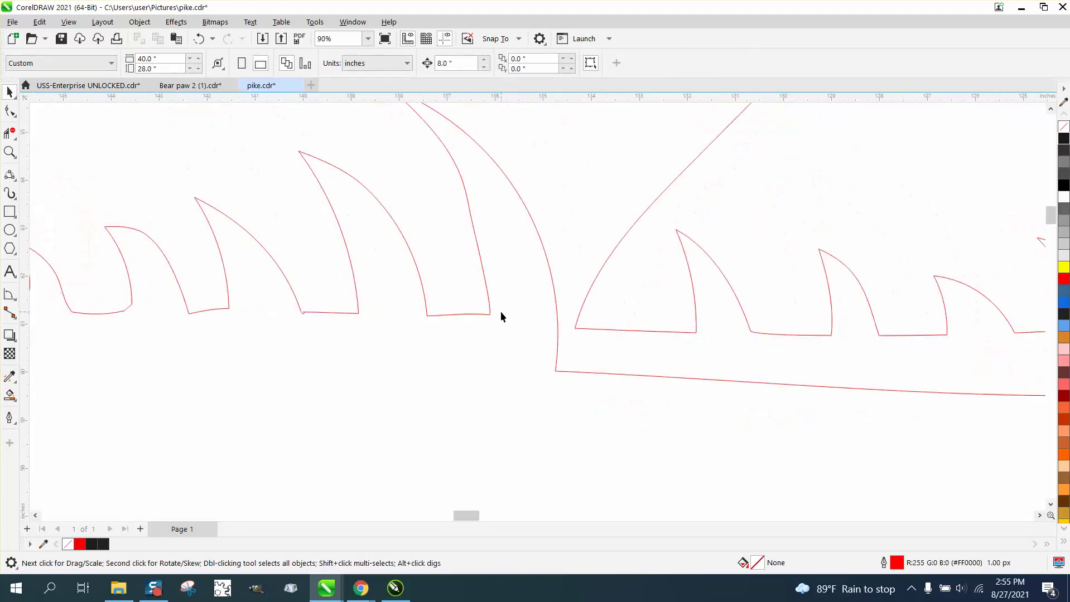
# Step: Zoom into the left spikes and delete a surplus corner node from the fin outline
pyautogui.click(9, 152)
pyautogui.moveTo(146, 227); pyautogui.dragTo(346, 349)
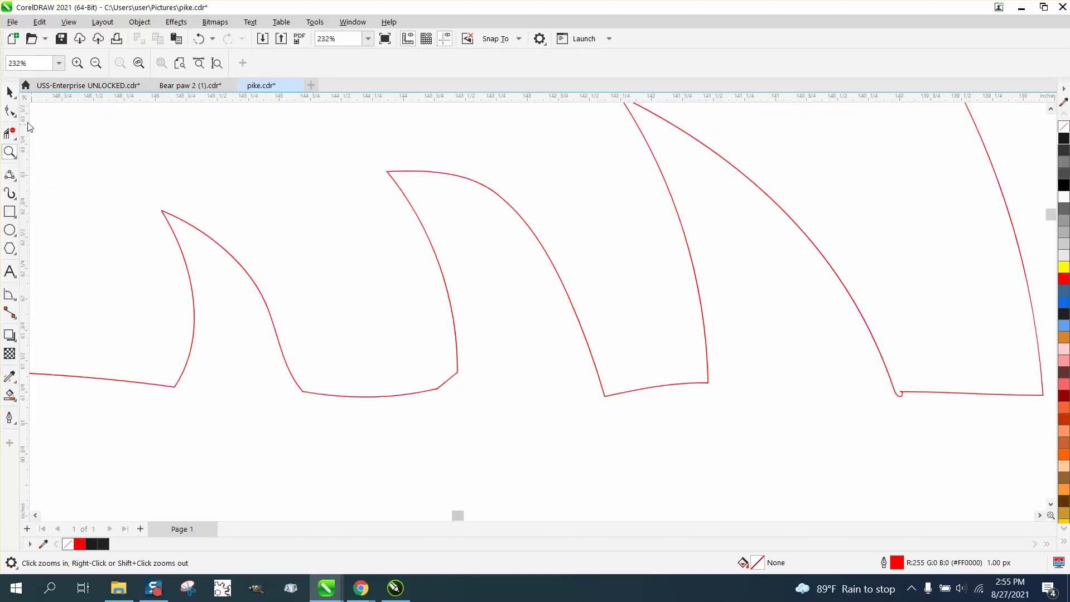
pyautogui.click(10, 110)
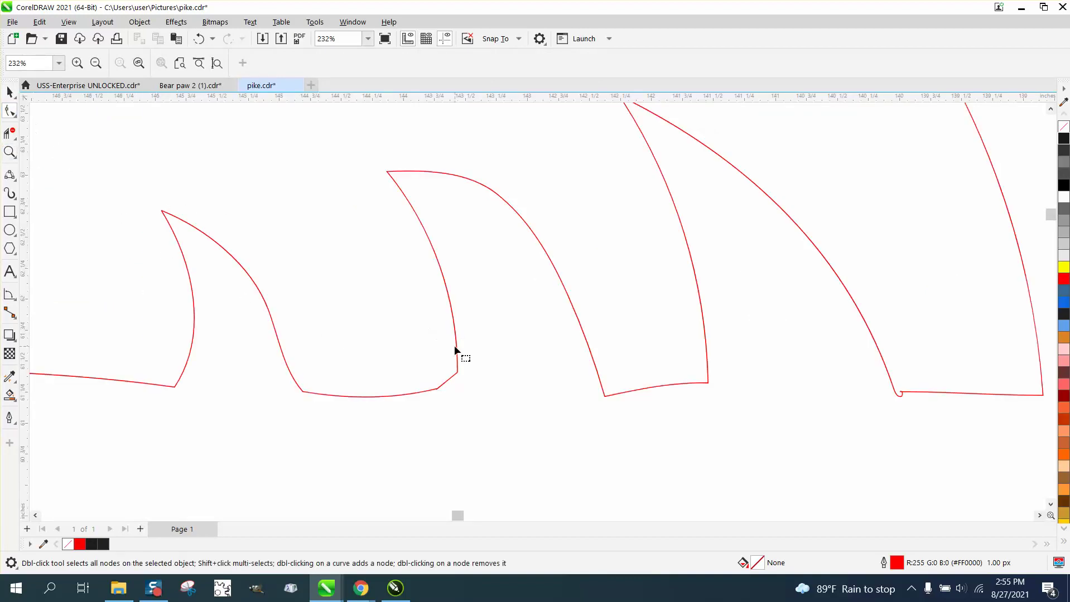
pyautogui.click(441, 384)
pyautogui.moveTo(458, 372); pyautogui.dragTo(449, 399)
pyautogui.press('Delete')
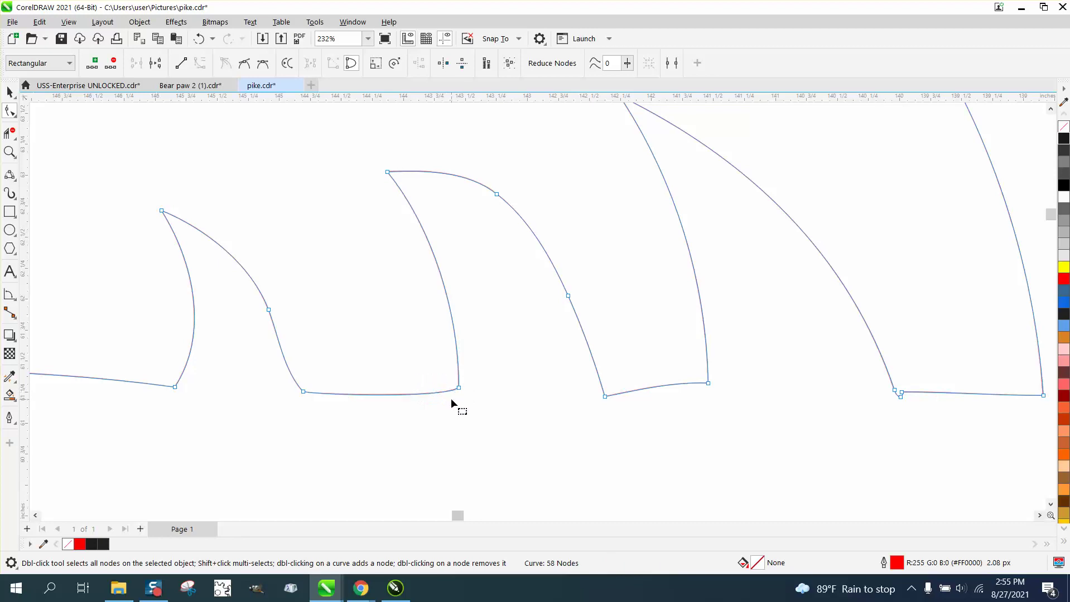
# Step: Delete three more extra nodes on the first and second fins, leaving 54 nodes
pyautogui.scroll(-1, 419, 379)
pyautogui.moveTo(351, 292); pyautogui.dragTo(290, 335)
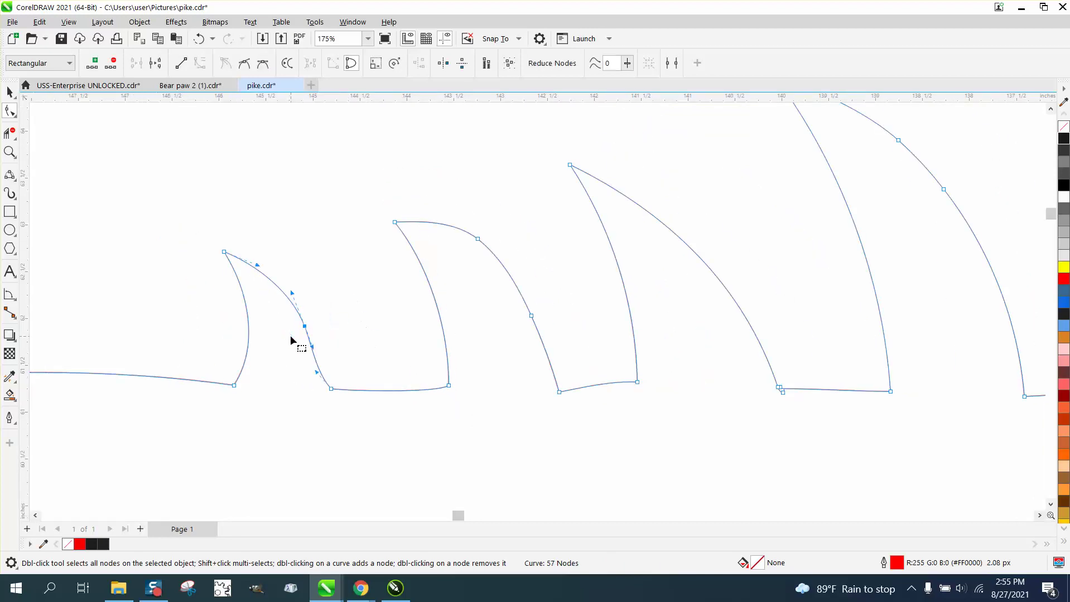
pyautogui.press('Delete')
pyautogui.scroll(-1, 396, 346)
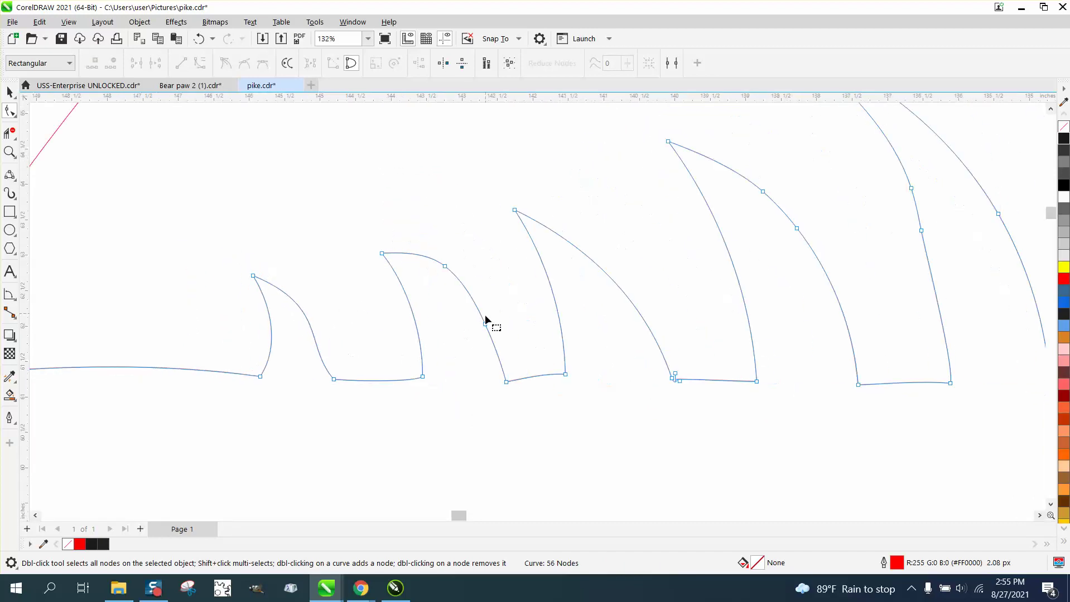
pyautogui.moveTo(486, 314); pyautogui.dragTo(469, 347)
pyautogui.press('Delete')
pyautogui.moveTo(463, 254); pyautogui.dragTo(431, 288)
pyautogui.press('Delete')
pyautogui.click(10, 153)
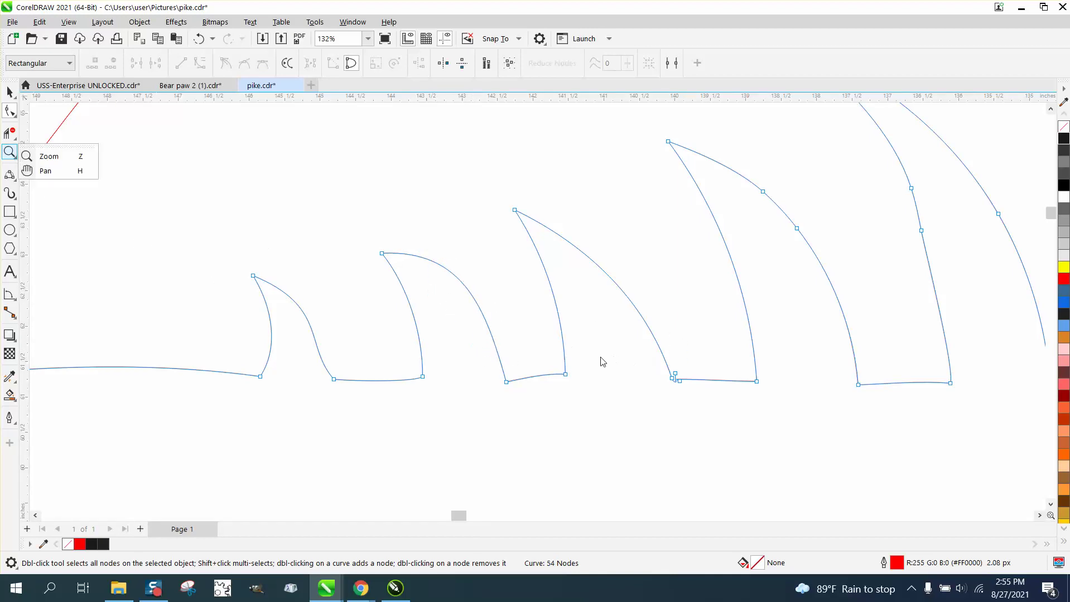
# Step: Zoom onto the fin's bottom corner, remove the hook node and its leftover fragment, leaving 53 nodes
pyautogui.click(83, 158)
pyautogui.moveTo(641, 369); pyautogui.dragTo(731, 406)
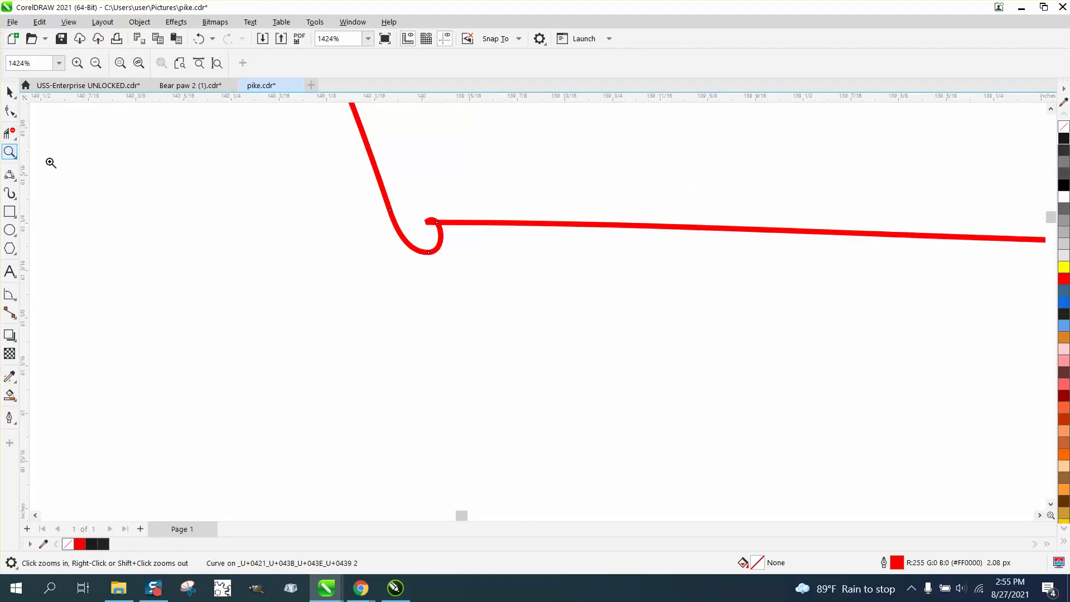
pyautogui.moveTo(380, 188); pyautogui.dragTo(554, 310)
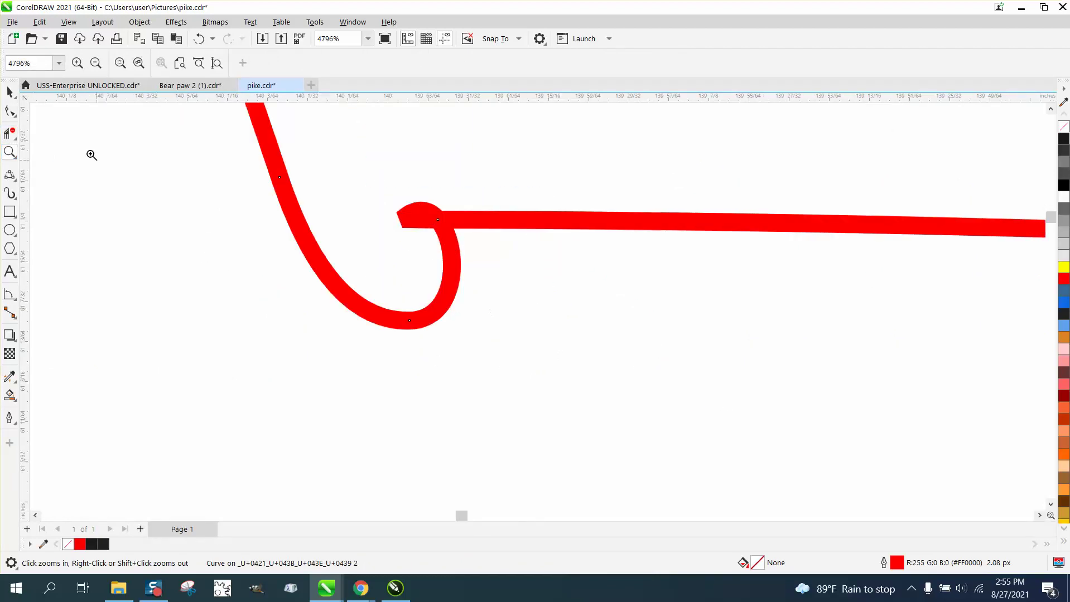
pyautogui.click(16, 113)
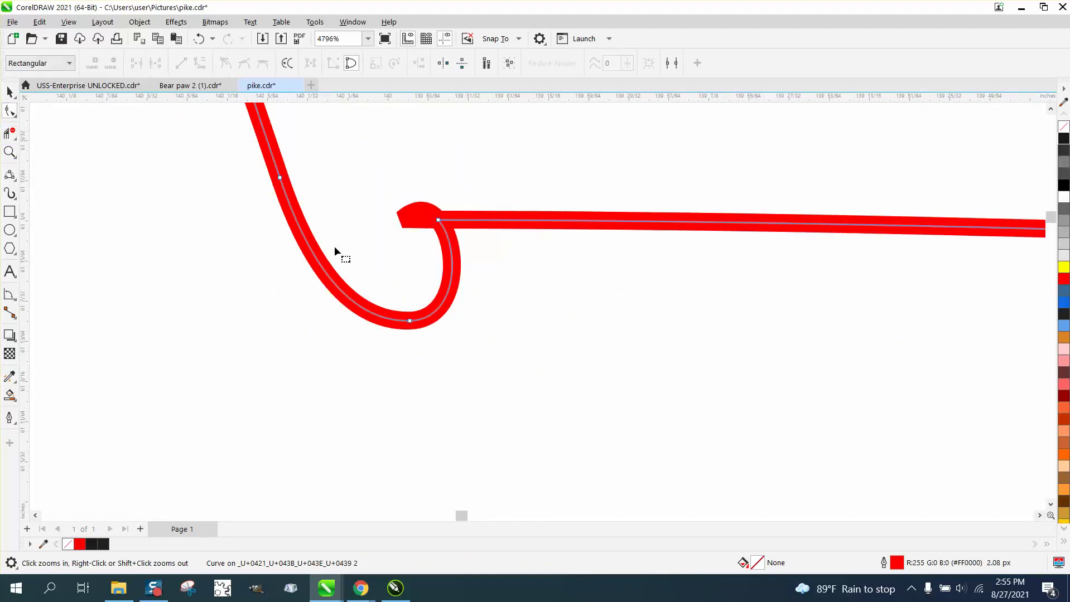
pyautogui.doubleClick(438, 221)
pyautogui.click(431, 221)
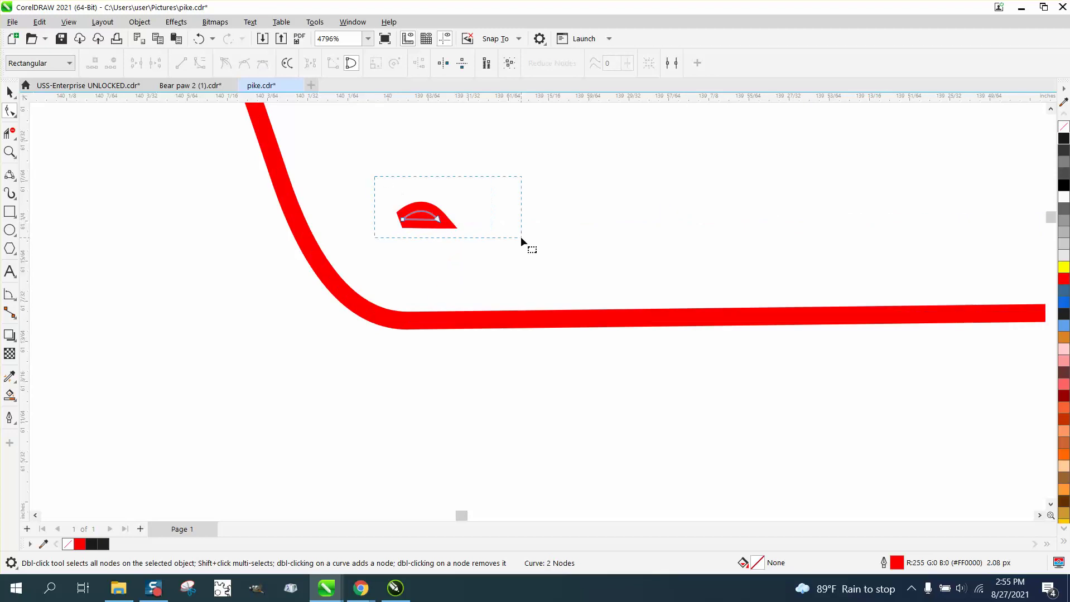
pyautogui.moveTo(520, 237); pyautogui.dragTo(521, 237)
pyautogui.press('Delete')
pyautogui.scroll(-2, 441, 248)
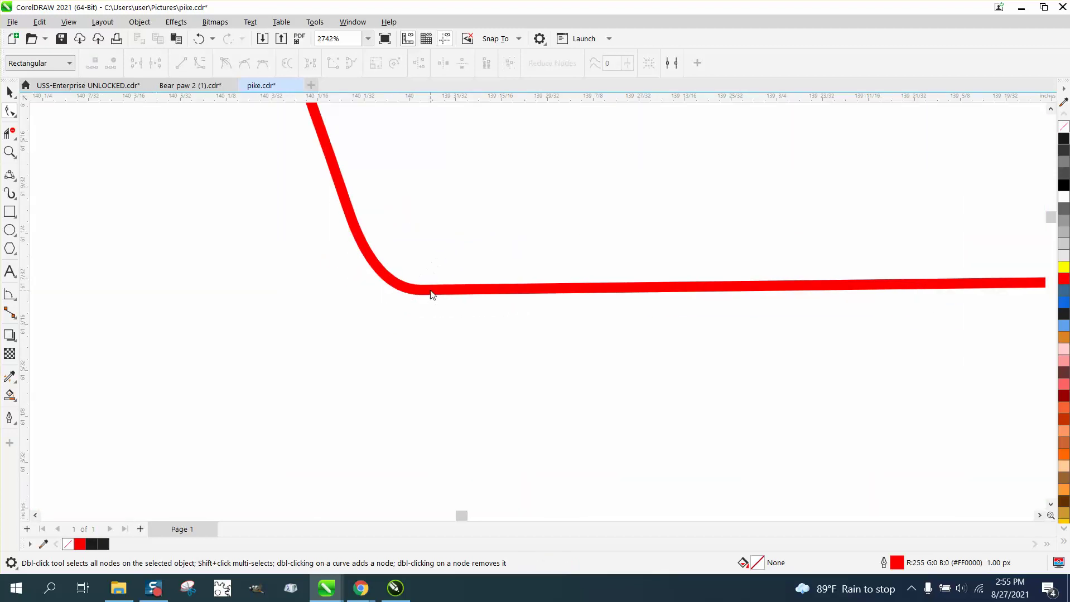
pyautogui.click(433, 295)
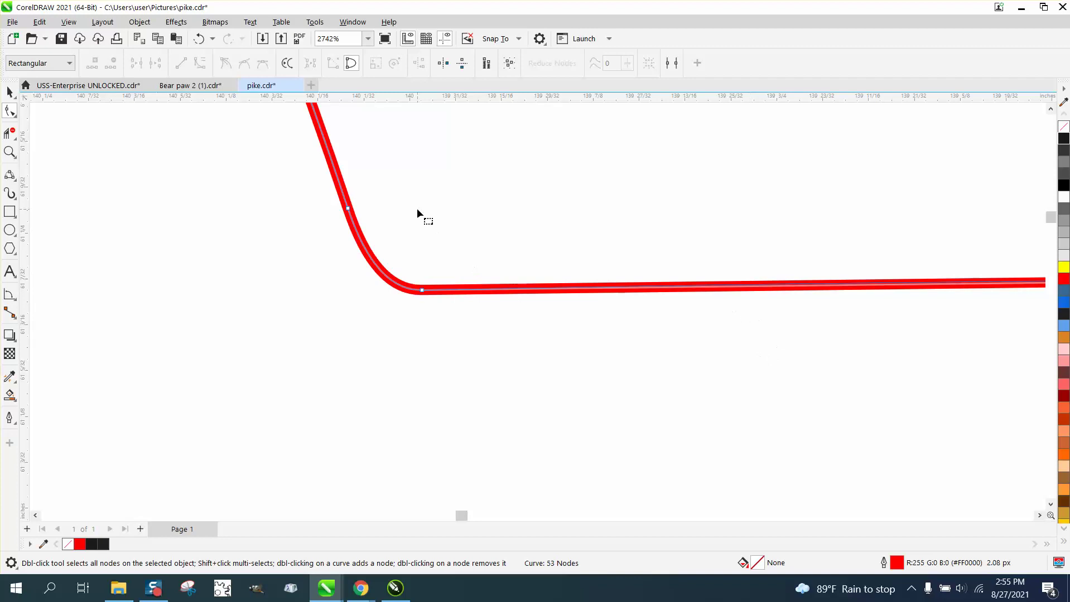
pyautogui.scroll(-8, 419, 280)
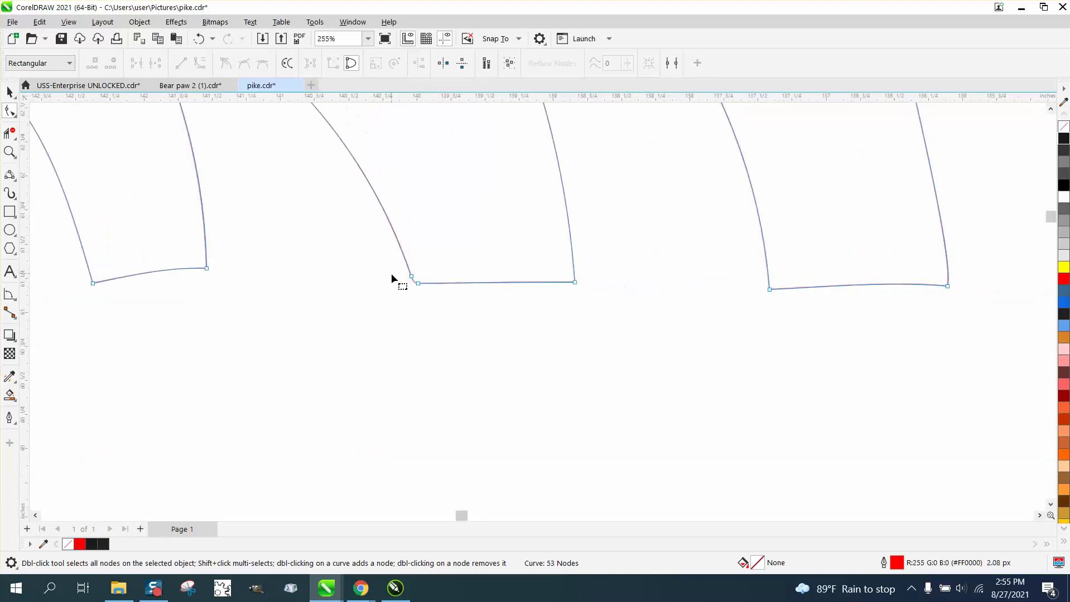
pyautogui.scroll(-9, 391, 274)
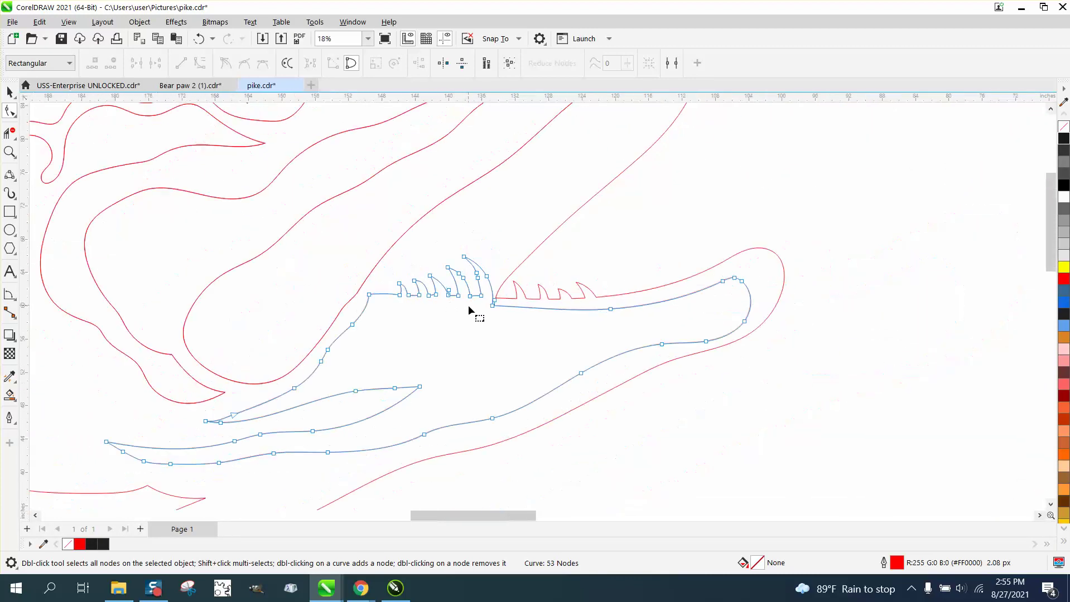
pyautogui.scroll(-5, 468, 307)
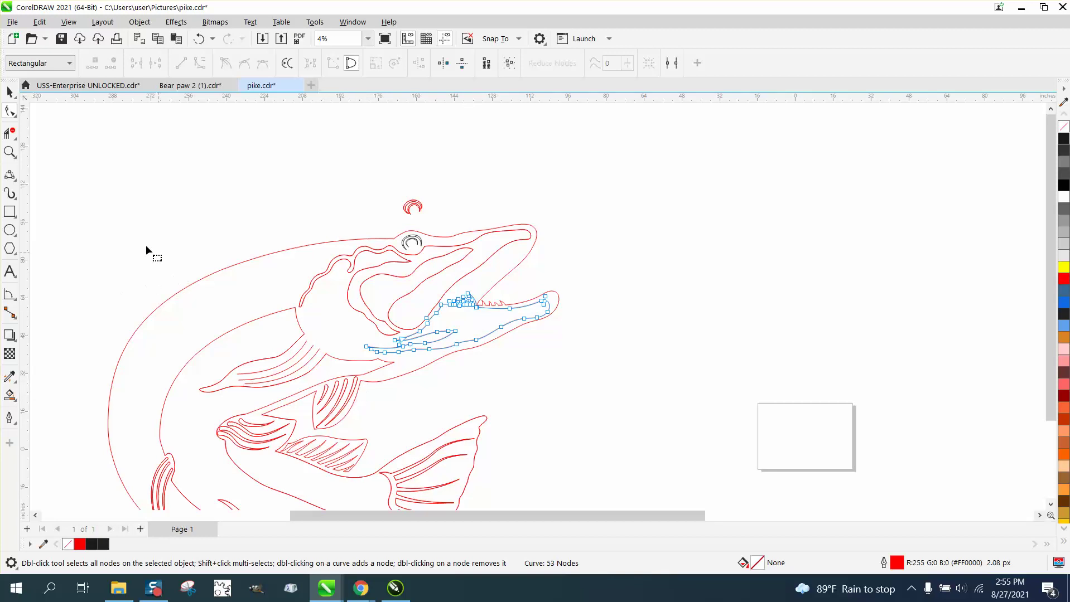
pyautogui.click(9, 152)
pyautogui.moveTo(258, 328); pyautogui.dragTo(388, 381)
pyautogui.scroll(-2, 296, 329)
pyautogui.scroll(-1, 370, 331)
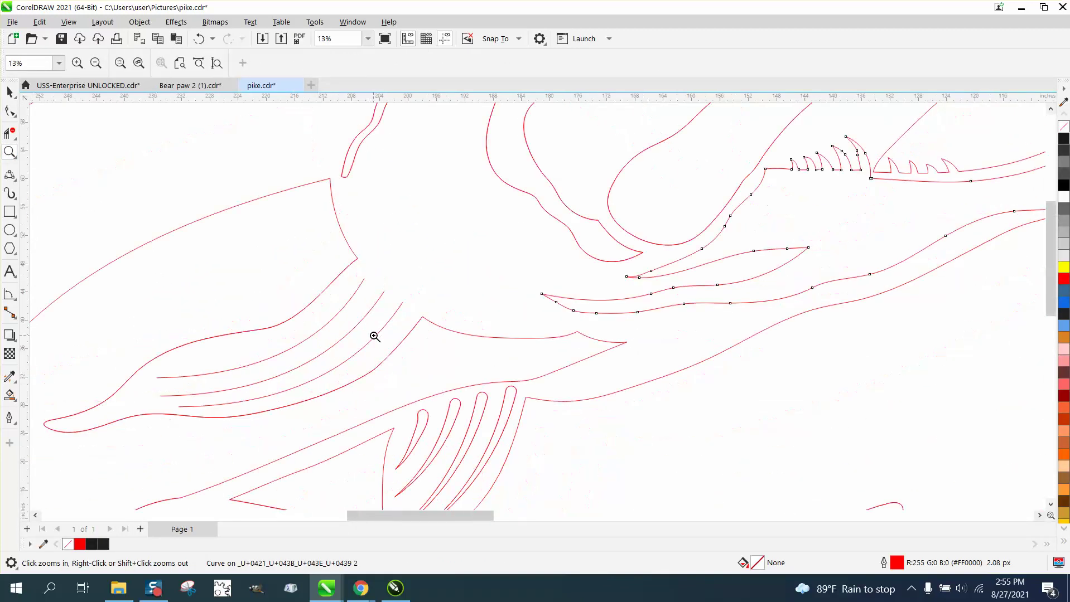
pyautogui.scroll(-1, 373, 339)
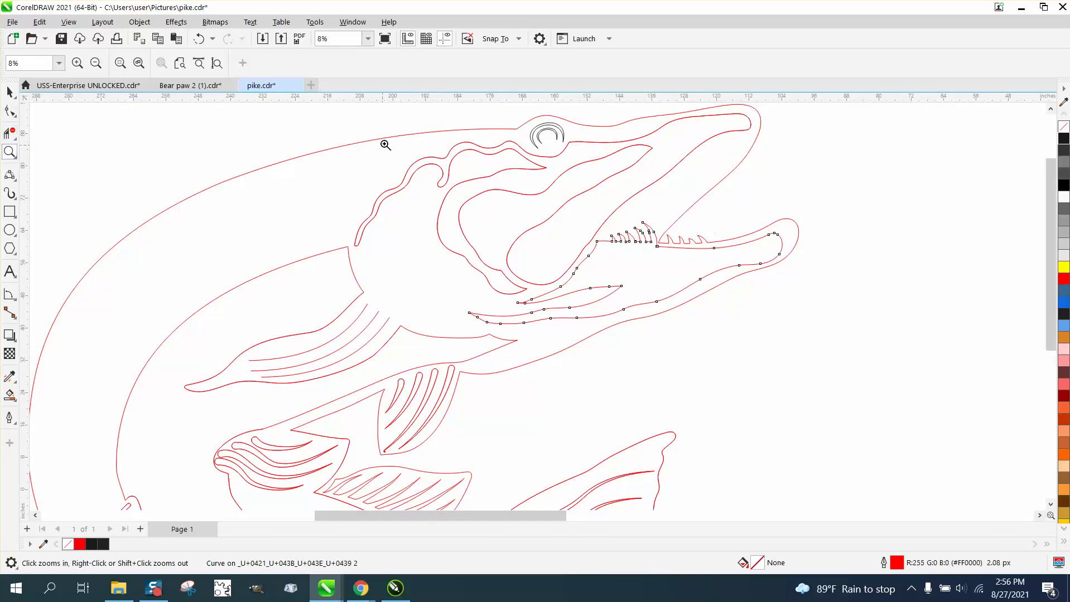
pyautogui.click(621, 262)
pyautogui.click(9, 111)
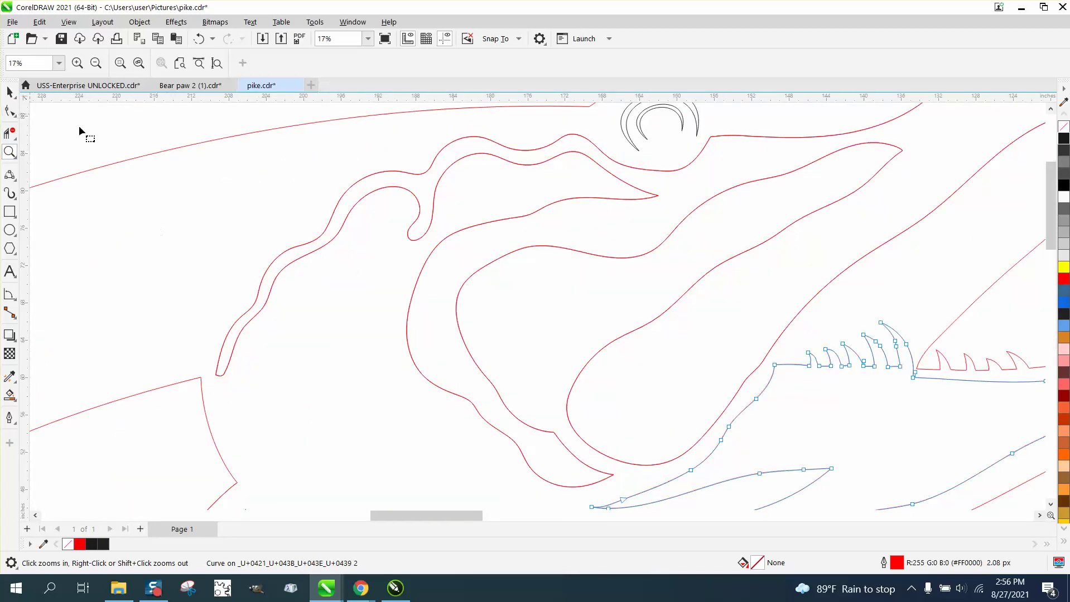
pyautogui.click(376, 176)
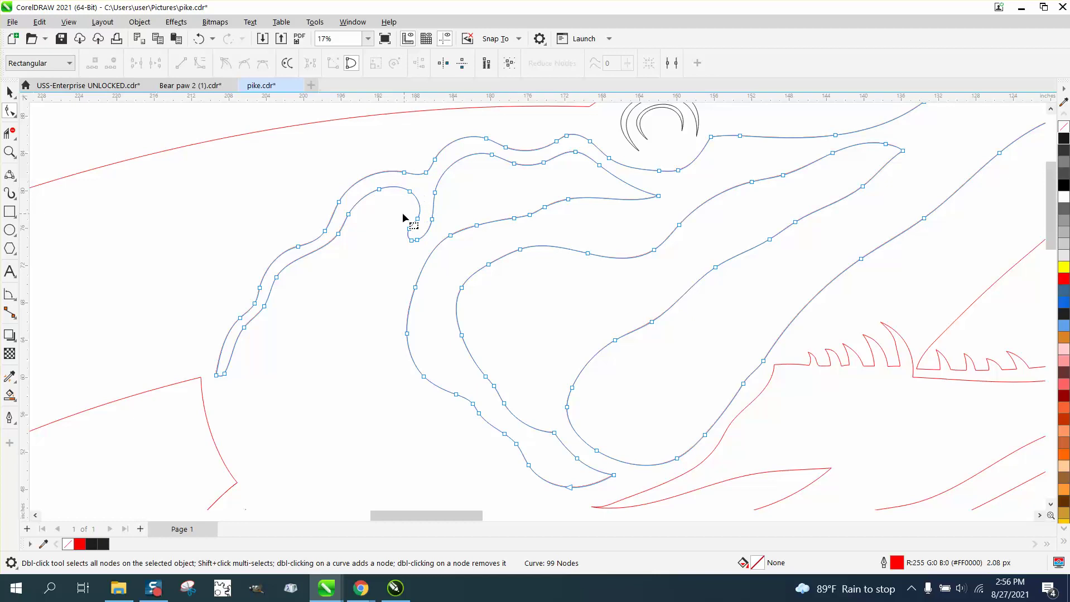
pyautogui.scroll(-1, 379, 229)
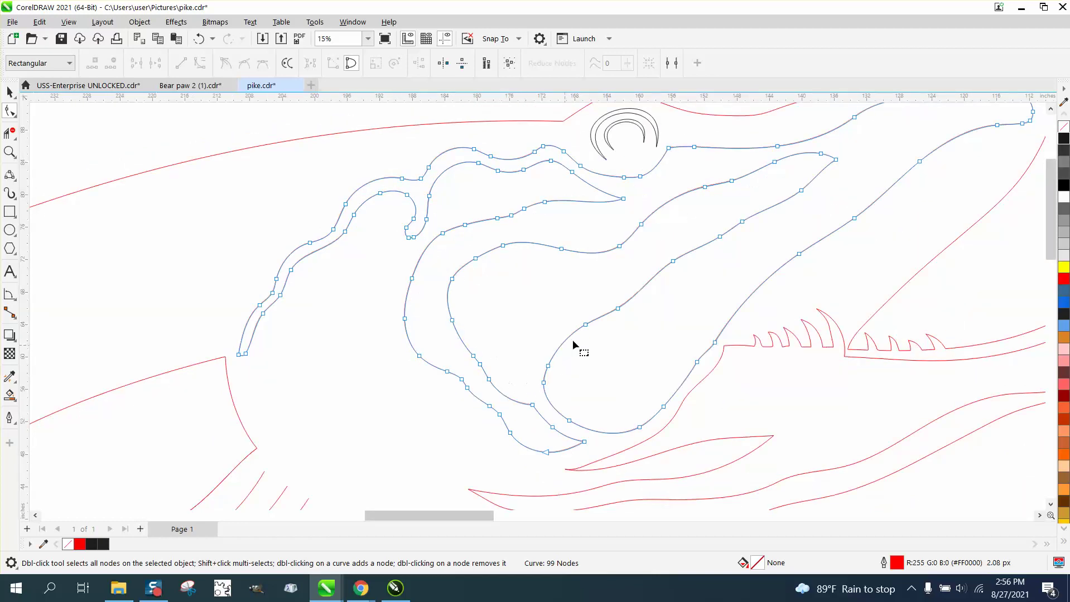
pyautogui.scroll(-2, 394, 288)
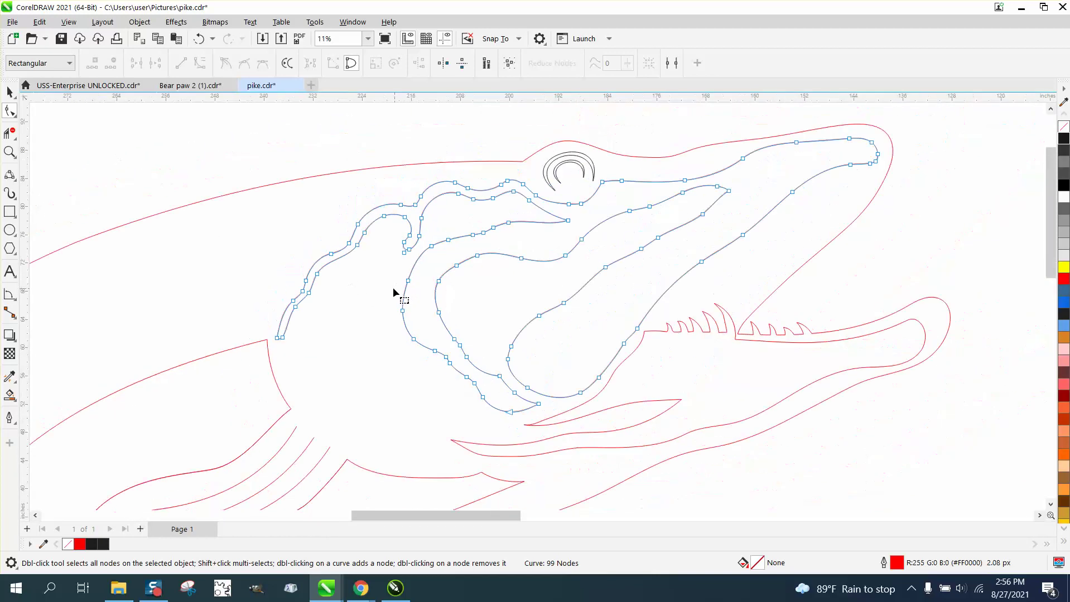
pyautogui.moveTo(278, 178); pyautogui.dragTo(799, 381)
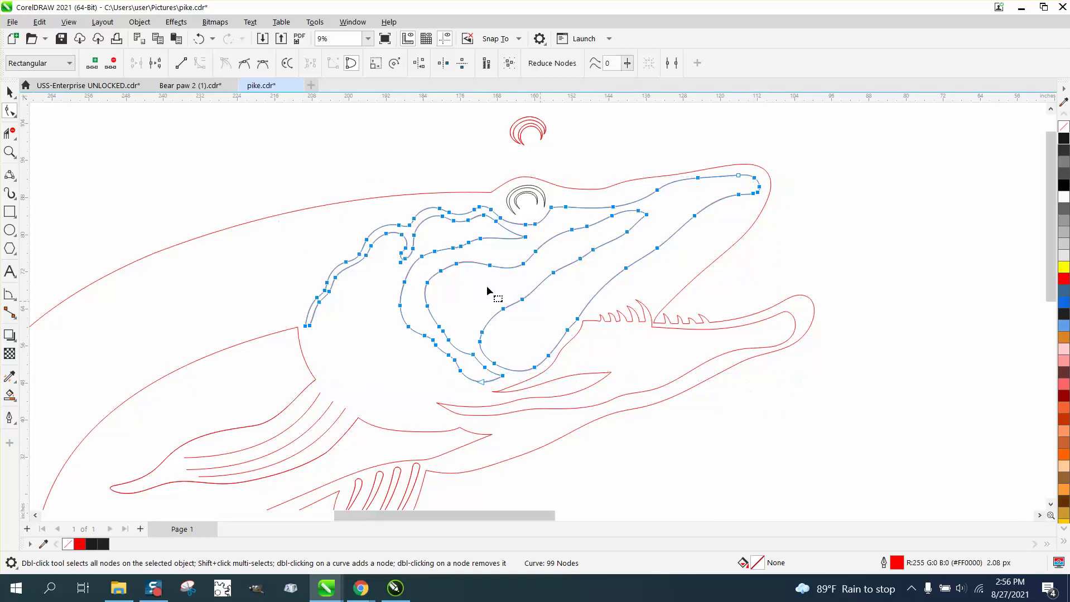
pyautogui.moveTo(268, 169); pyautogui.dragTo(764, 427)
pyautogui.moveTo(832, 399); pyautogui.dragTo(831, 399)
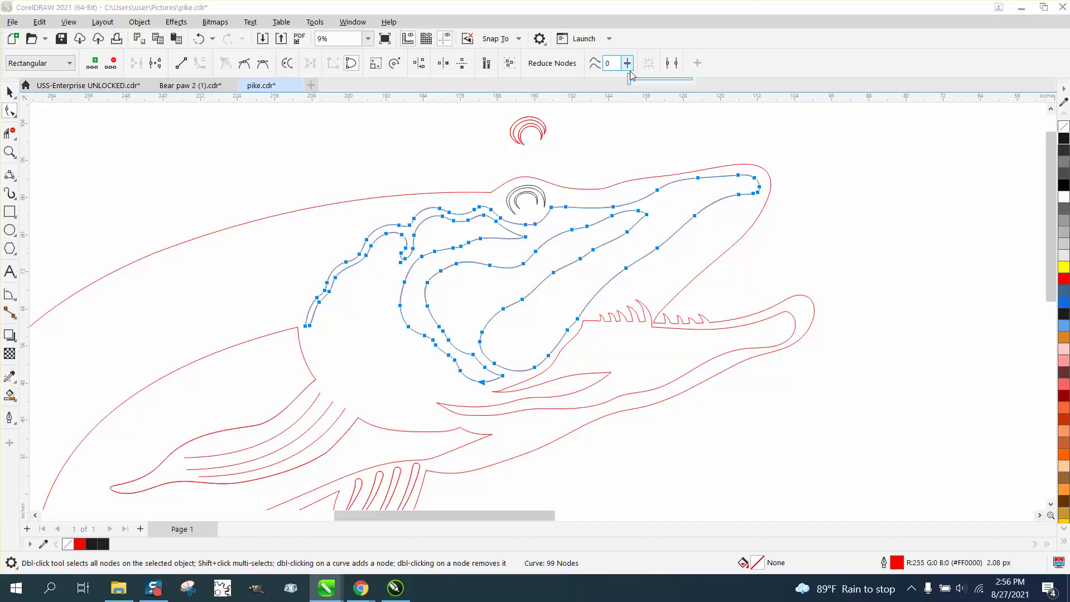
pyautogui.moveTo(631, 76); pyautogui.dragTo(650, 82)
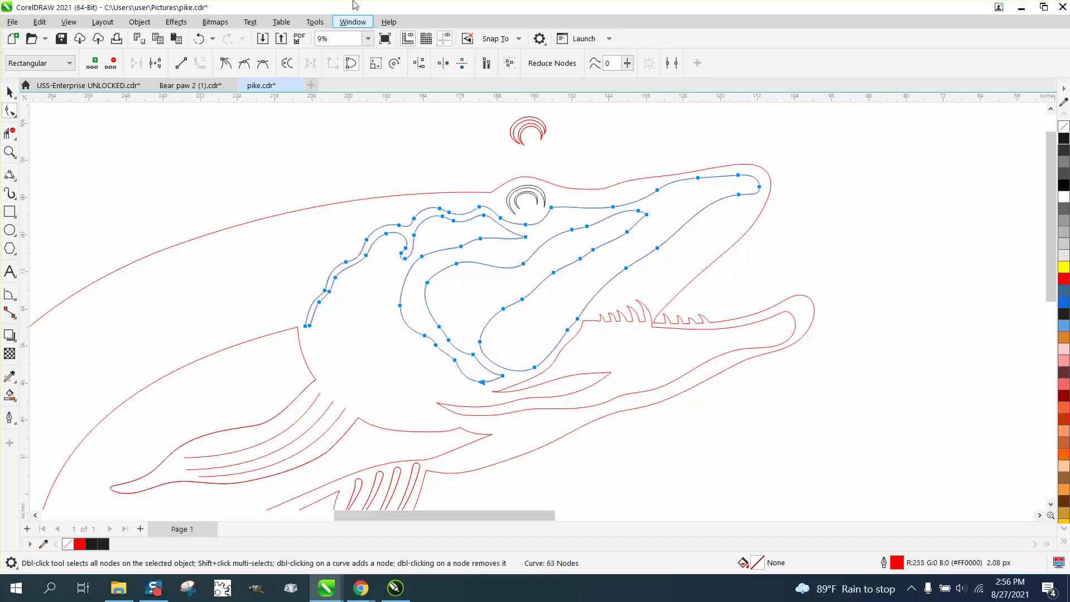
pyautogui.click(199, 39)
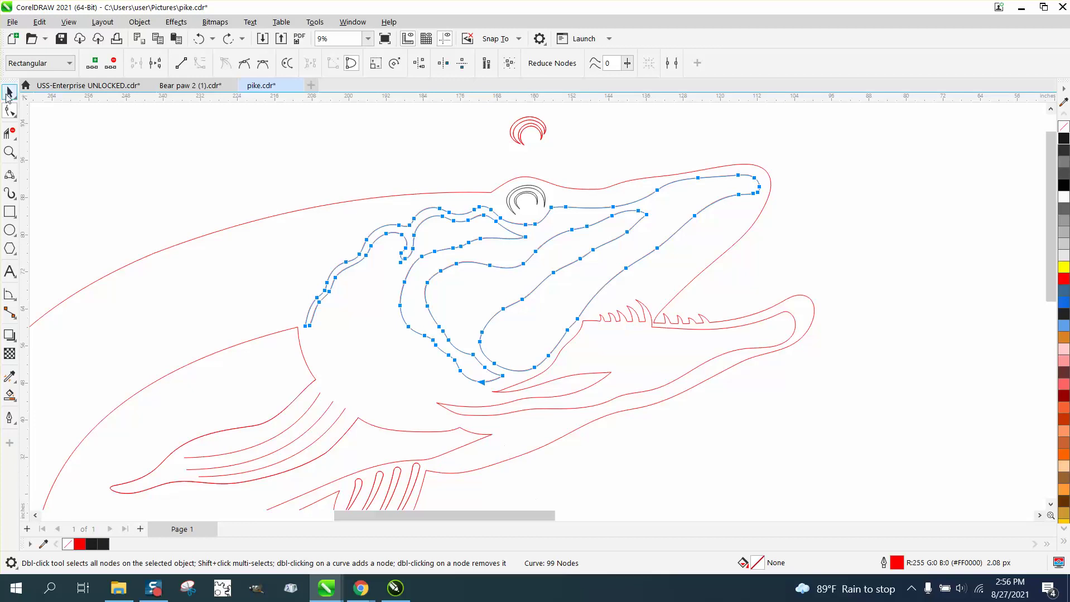
# Step: Select all head-curve nodes, reduce them and raise Curve smoothness to 30, leaving 67 nodes
pyautogui.press('space')
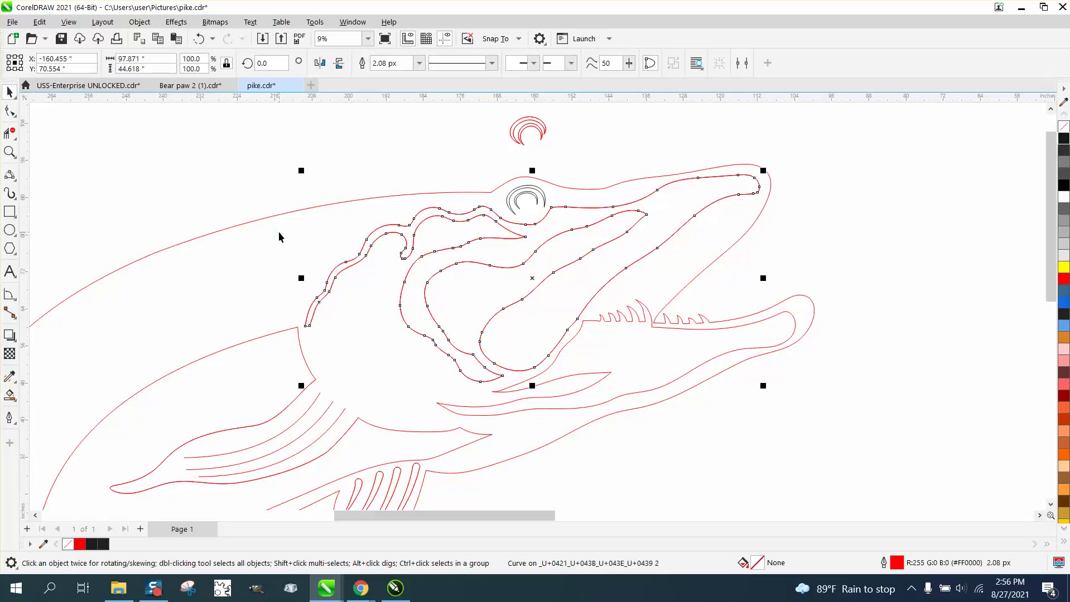
pyautogui.press('Right')
pyautogui.press('Right')
pyautogui.press('Right')
pyautogui.press('Right')
pyautogui.press('Right')
pyautogui.press('Right')
pyautogui.press('Right')
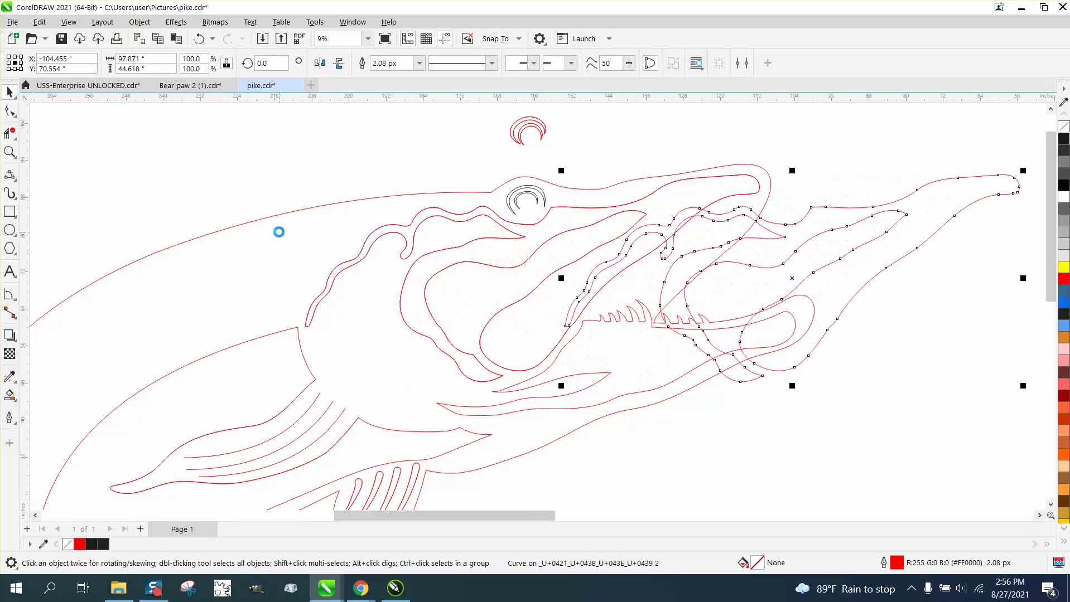
pyautogui.press('Right')
pyautogui.press('Right')
pyautogui.press('Right')
pyautogui.press('Right')
pyautogui.press('Right')
pyautogui.press('Right')
pyautogui.press('Right')
pyautogui.press('Right')
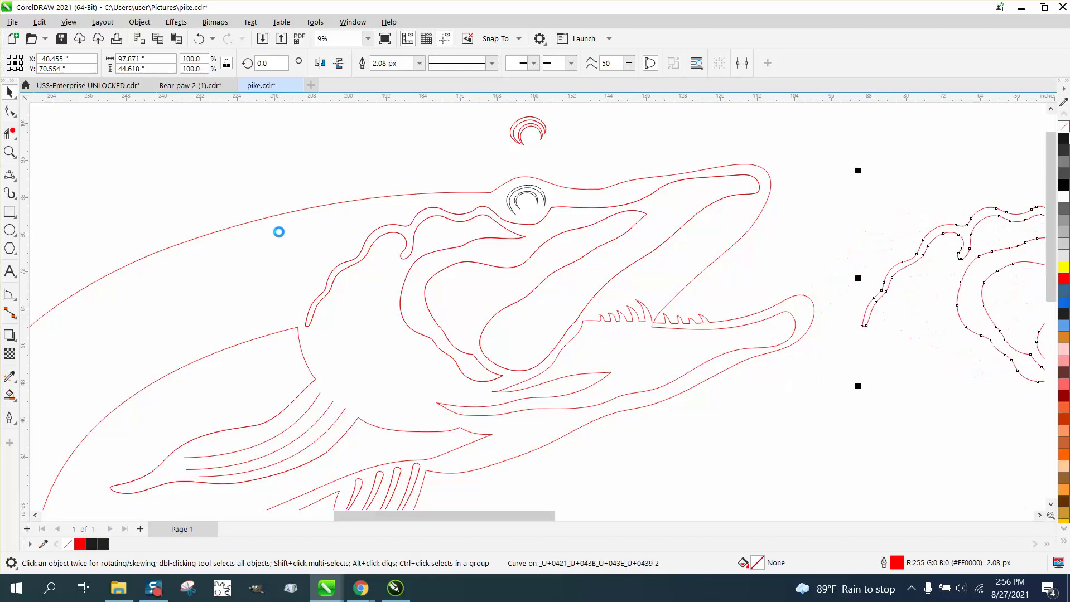
pyautogui.hotkey('ctrl', 'z')
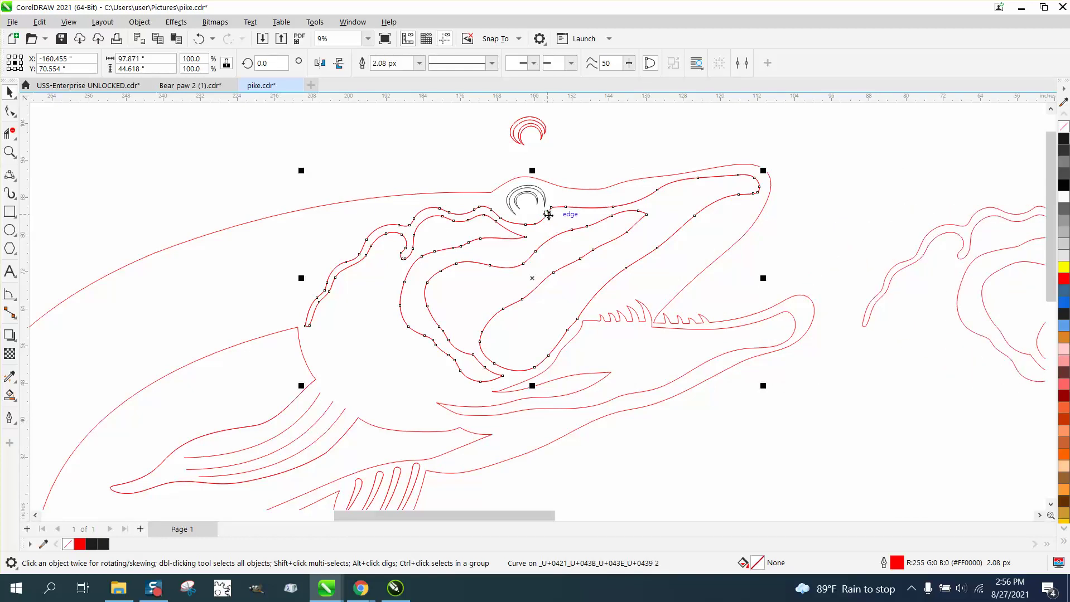
pyautogui.click(10, 111)
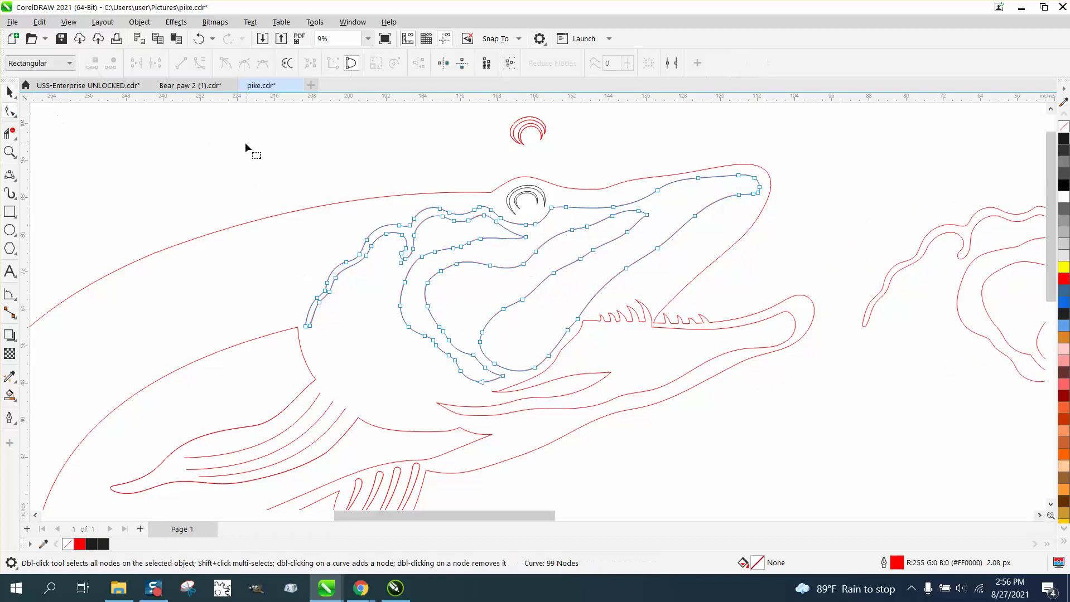
pyautogui.moveTo(248, 152); pyautogui.dragTo(839, 396)
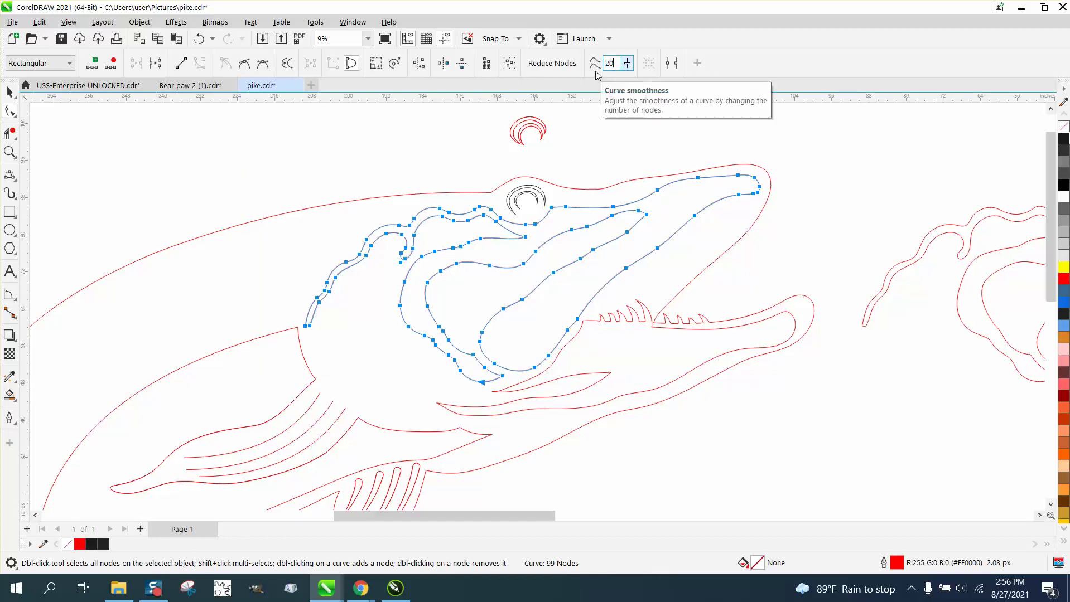
pyautogui.press('Return')
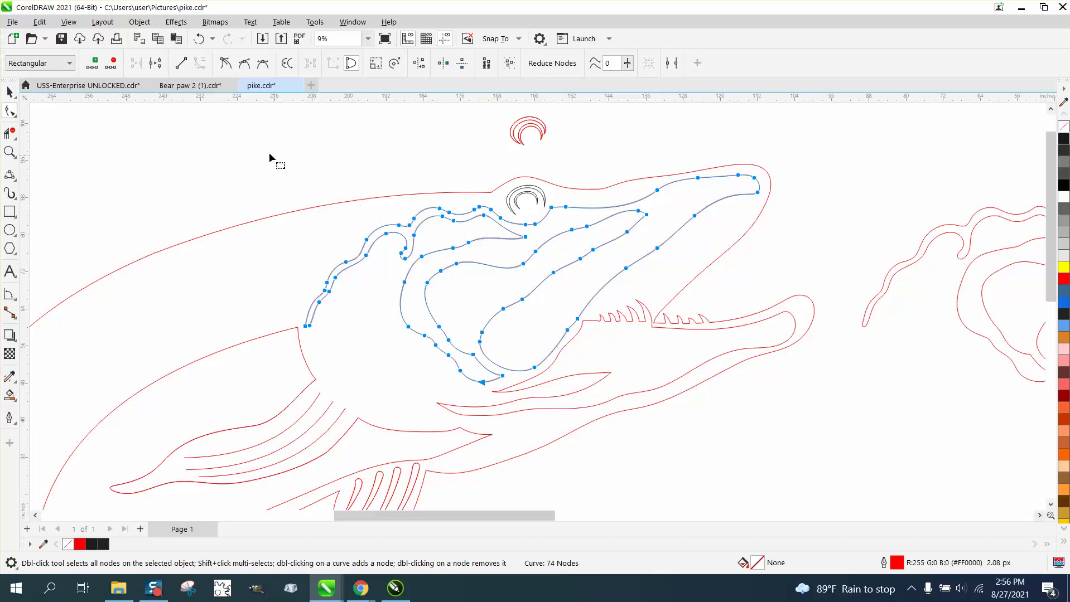
pyautogui.moveTo(270, 163); pyautogui.dragTo(844, 387)
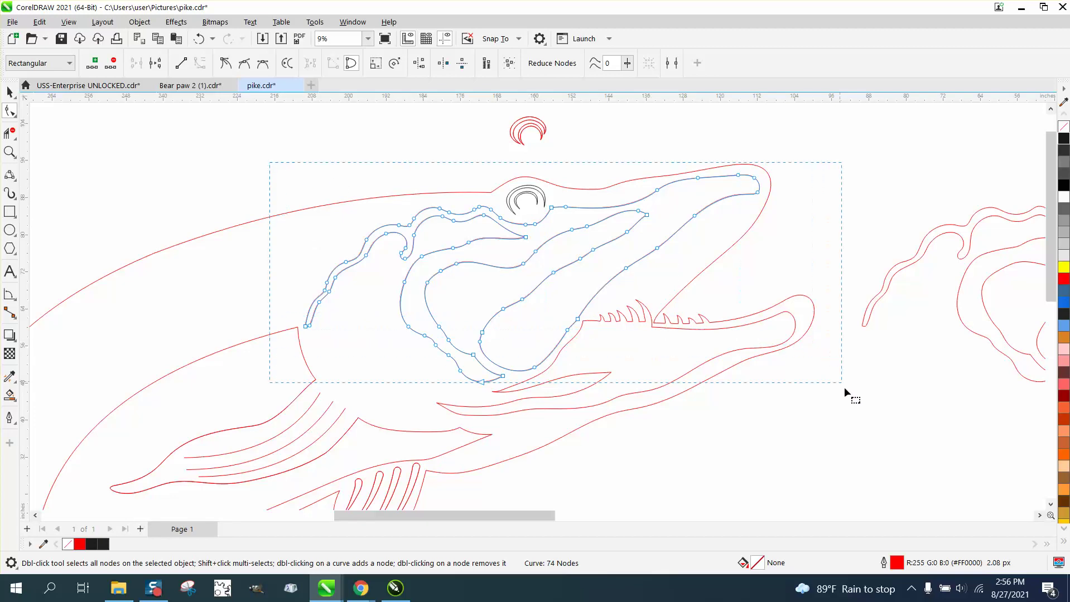
pyautogui.click(627, 64)
pyautogui.moveTo(633, 83); pyautogui.dragTo(659, 85)
# Step: Select the unreduced head-curve copy on the right and all its nodes
pyautogui.click(10, 93)
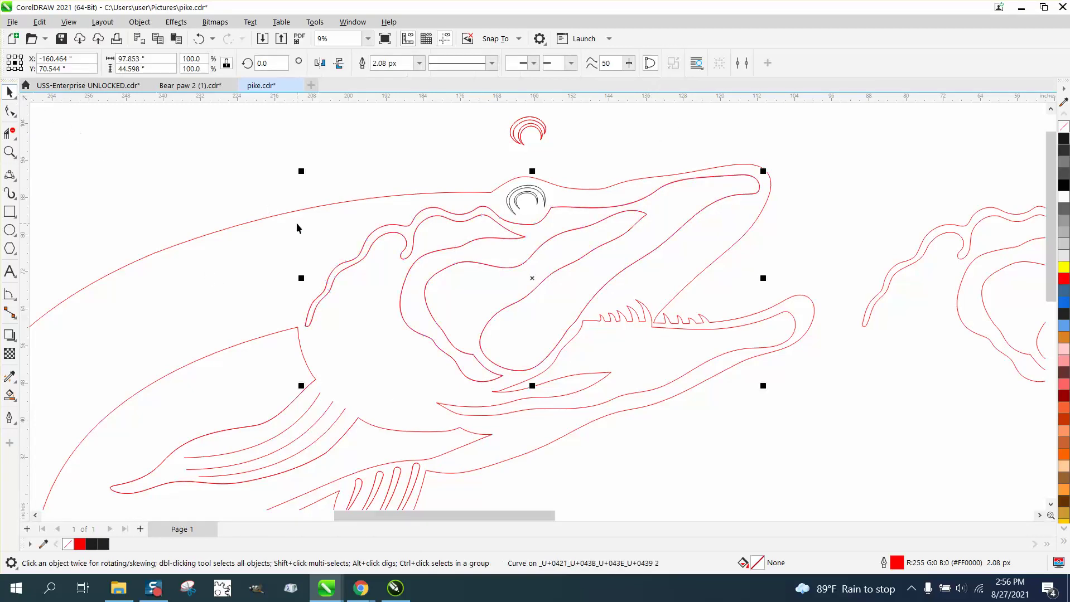
pyautogui.scroll(-2, 296, 225)
pyautogui.click(768, 250)
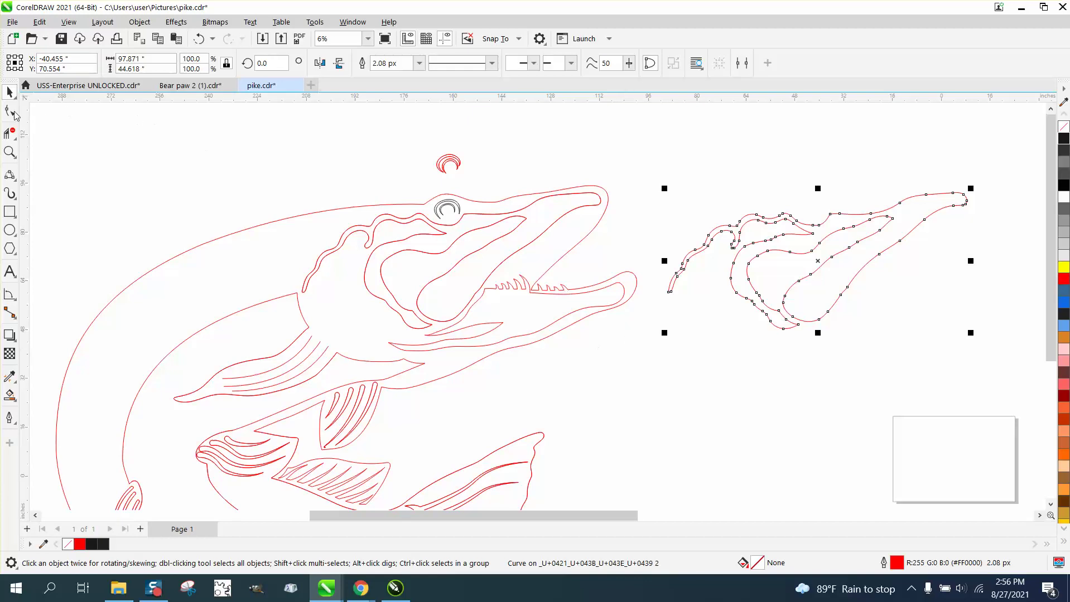
pyautogui.click(10, 111)
pyautogui.moveTo(628, 161); pyautogui.dragTo(1020, 391)
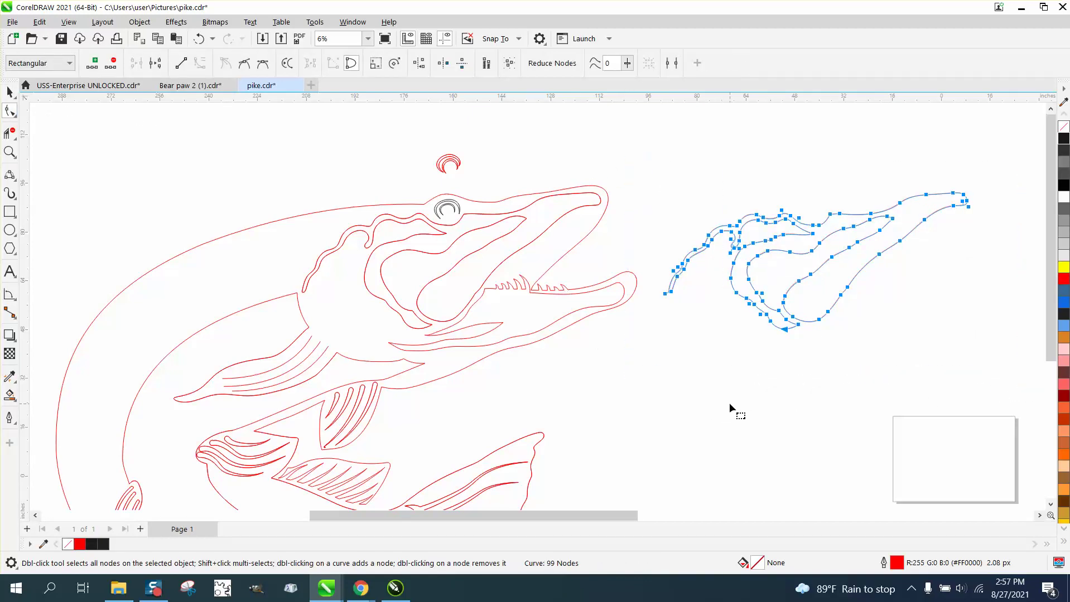
# Step: Nudge the smoothed head curve onto the unreduced copy and zoom in to compare them
pyautogui.click(10, 91)
pyautogui.click(585, 194)
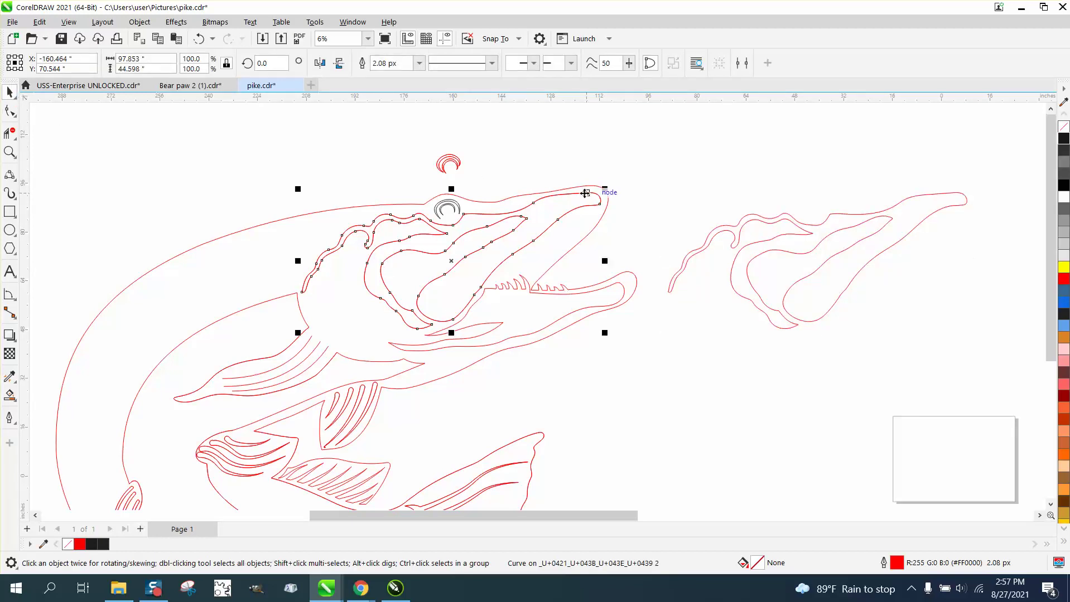
pyautogui.press('Right')
pyautogui.press('Right')
pyautogui.press('Right')
pyautogui.press('Right')
pyautogui.press('Right')
pyautogui.press('Right')
pyautogui.press('Right')
pyautogui.press('Right')
pyautogui.press('Right')
pyautogui.press('Right')
pyautogui.press('Right')
pyautogui.press('Right')
pyautogui.press('Right')
pyautogui.press('Right')
pyautogui.press('Right')
pyautogui.press('Right')
pyautogui.press('Right')
pyautogui.press('Right')
pyautogui.press('Right')
pyautogui.press('Right')
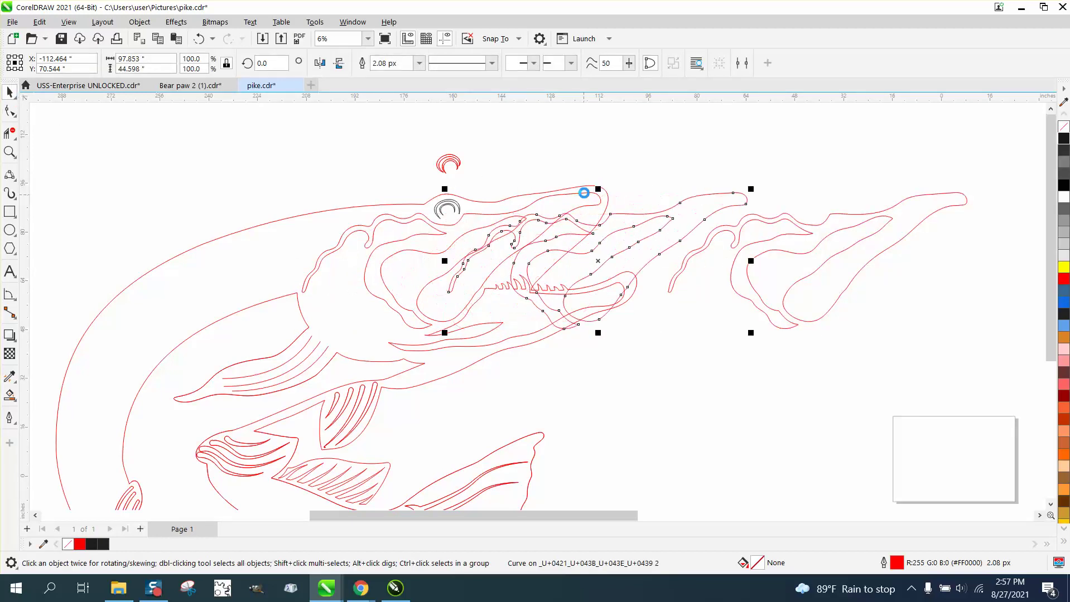
pyautogui.press('Right')
pyautogui.press('Right')
pyautogui.press('Right')
pyautogui.press('Right')
pyautogui.press('Right')
pyautogui.press('Right')
pyautogui.press('Right')
pyautogui.press('Right')
pyautogui.press('Right')
pyautogui.press('Right')
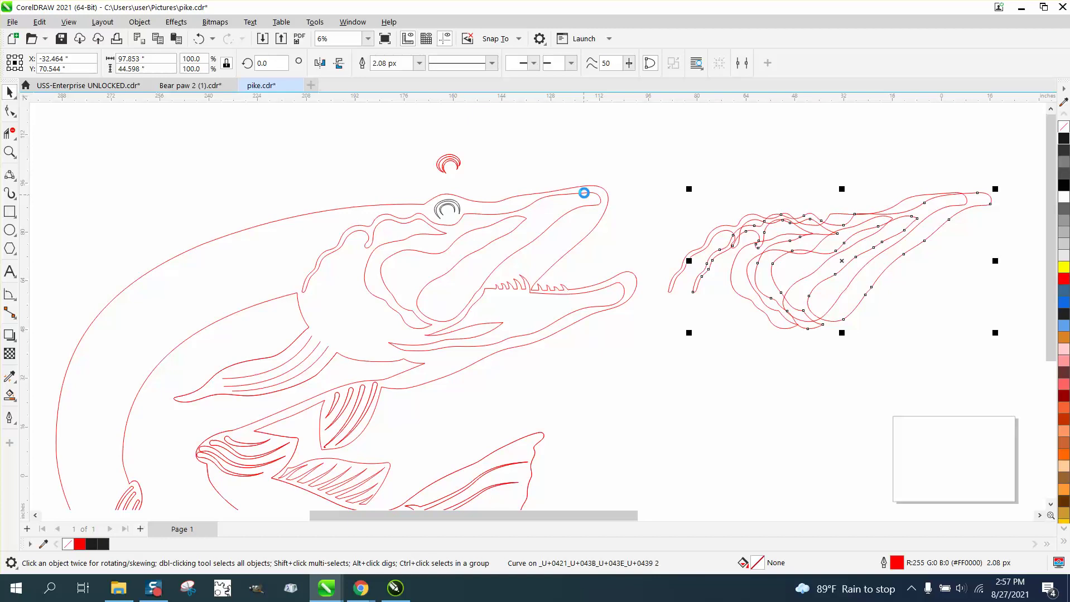
pyautogui.press('Left')
pyautogui.press('Left')
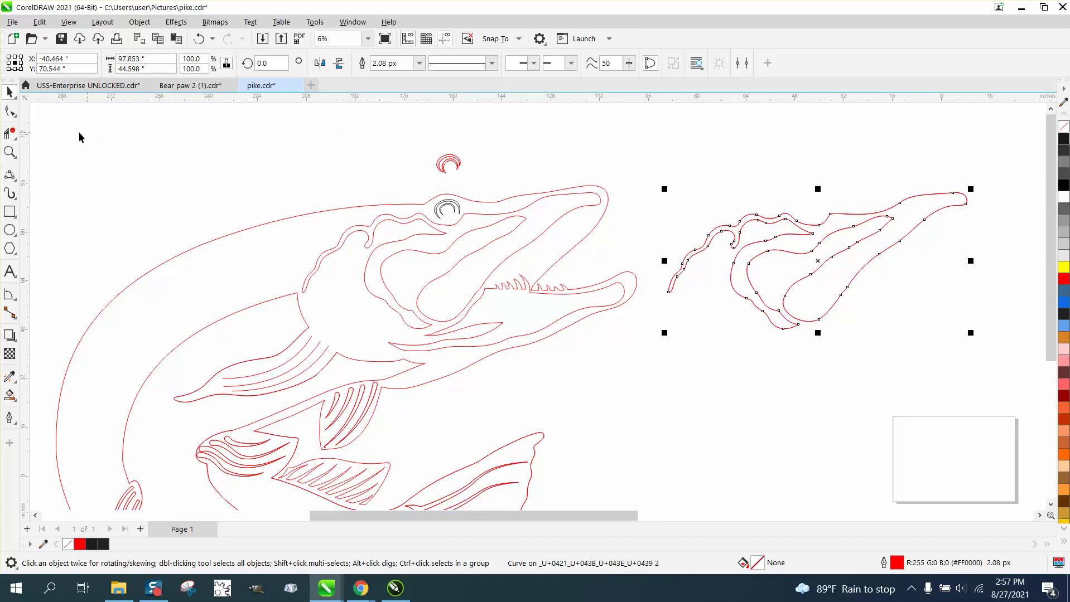
pyautogui.click(10, 152)
pyautogui.click(926, 347)
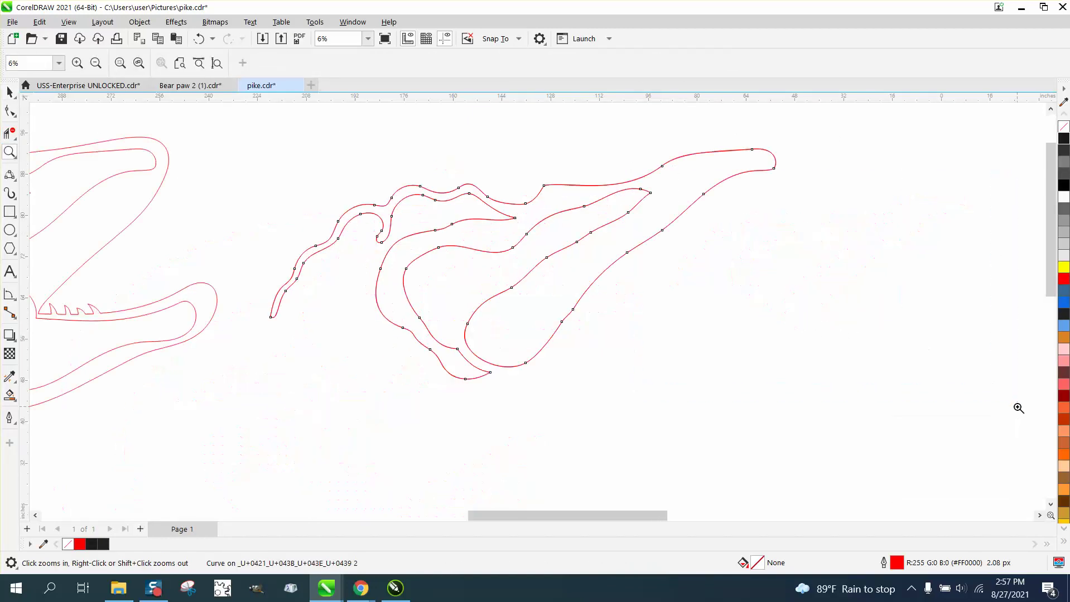
pyautogui.moveTo(559, 145); pyautogui.dragTo(841, 311)
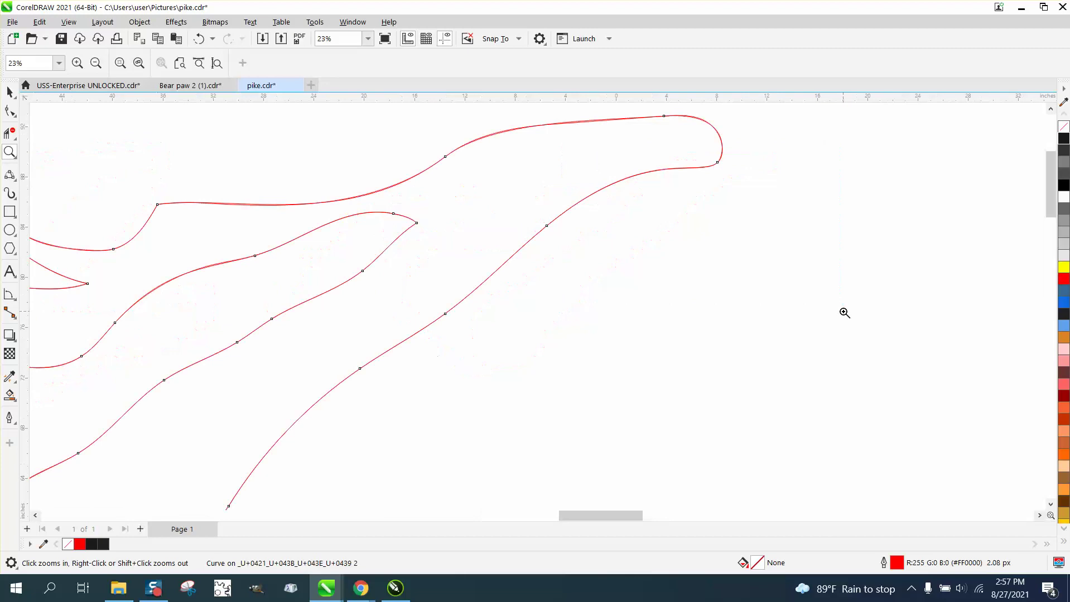
pyautogui.rightClick(752, 305)
pyautogui.rightClick(745, 308)
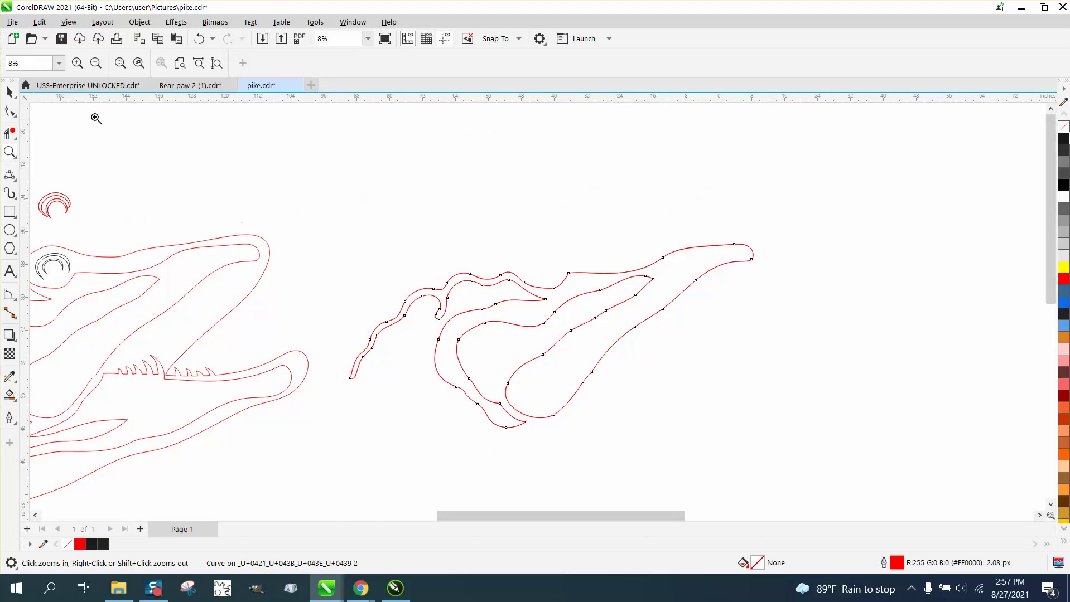
# Step: Drop another copy of the curve below and to the right of the pair
pyautogui.click(10, 92)
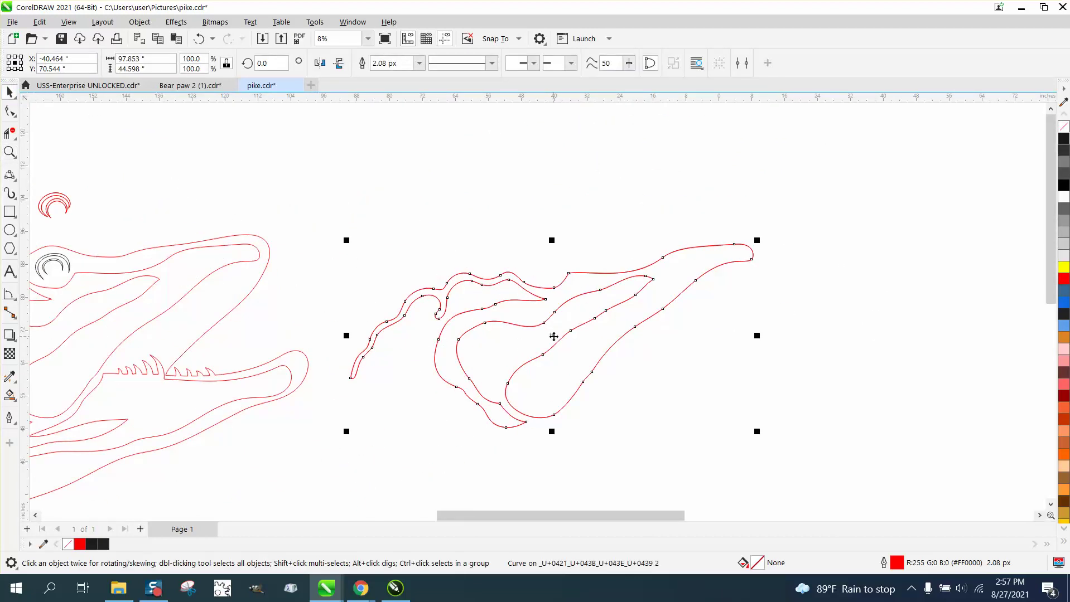
pyautogui.moveTo(554, 337); pyautogui.dragTo(697, 388)
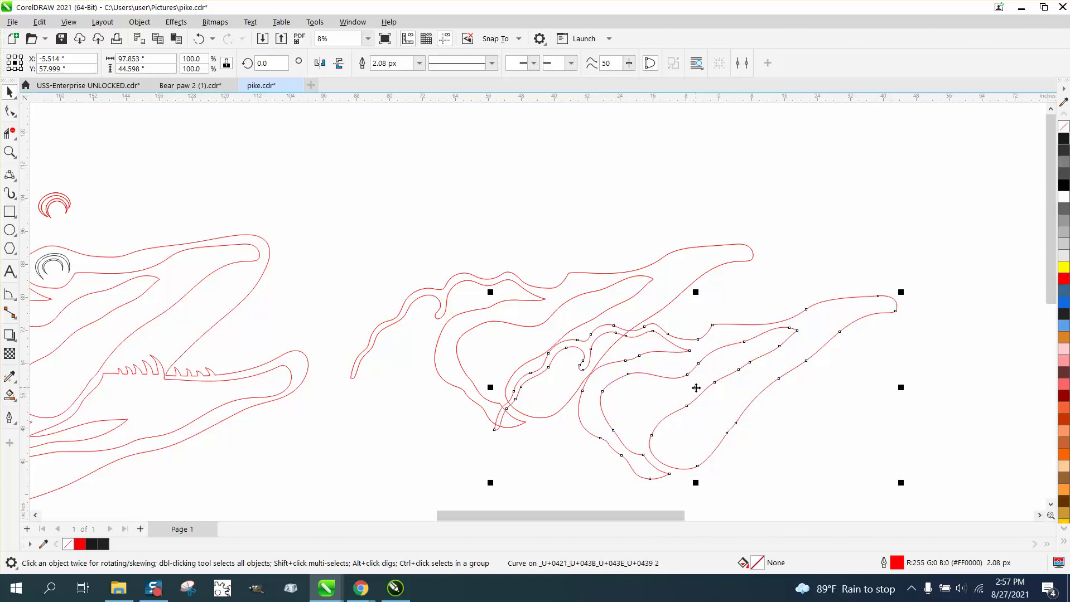
pyautogui.rightClick(693, 391)
pyautogui.click(646, 288)
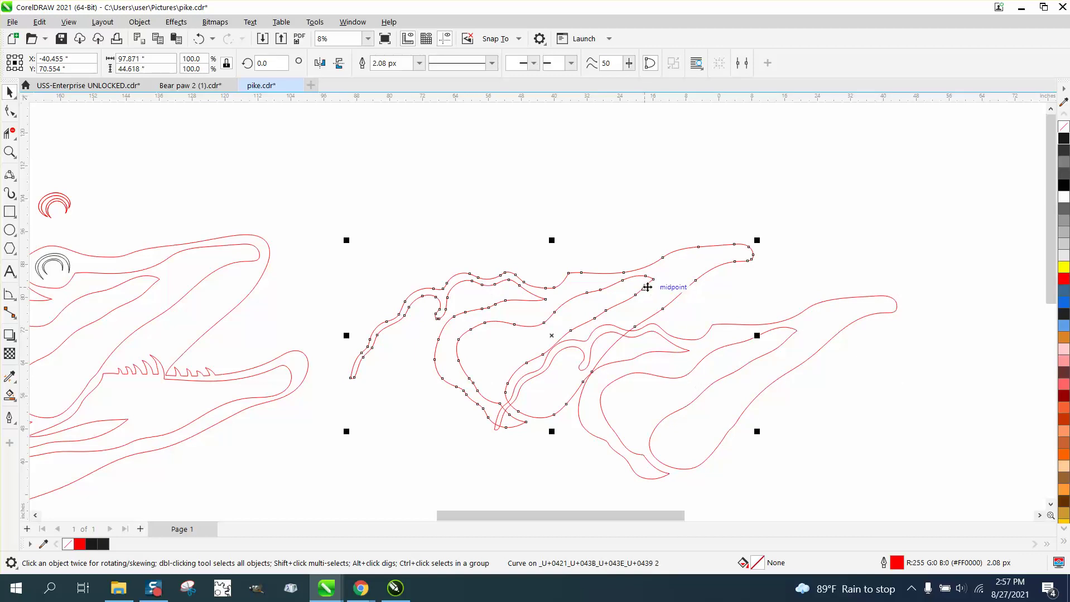
pyautogui.click(701, 339)
pyautogui.press('F3')
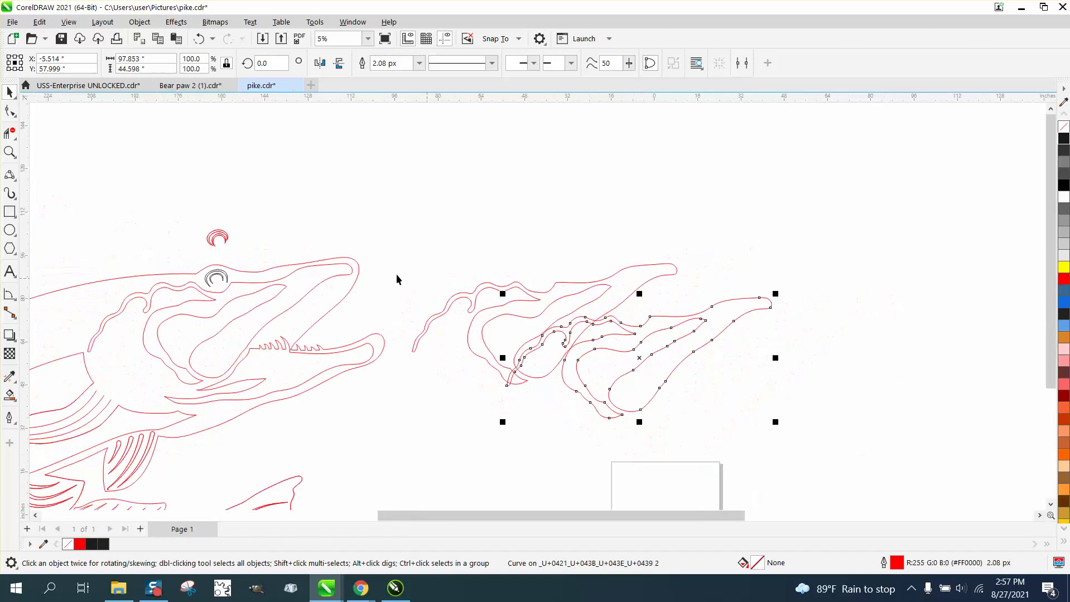
# Step: Zoom in on the copied head curve's upper section and delete two surplus nodes
pyautogui.click(10, 111)
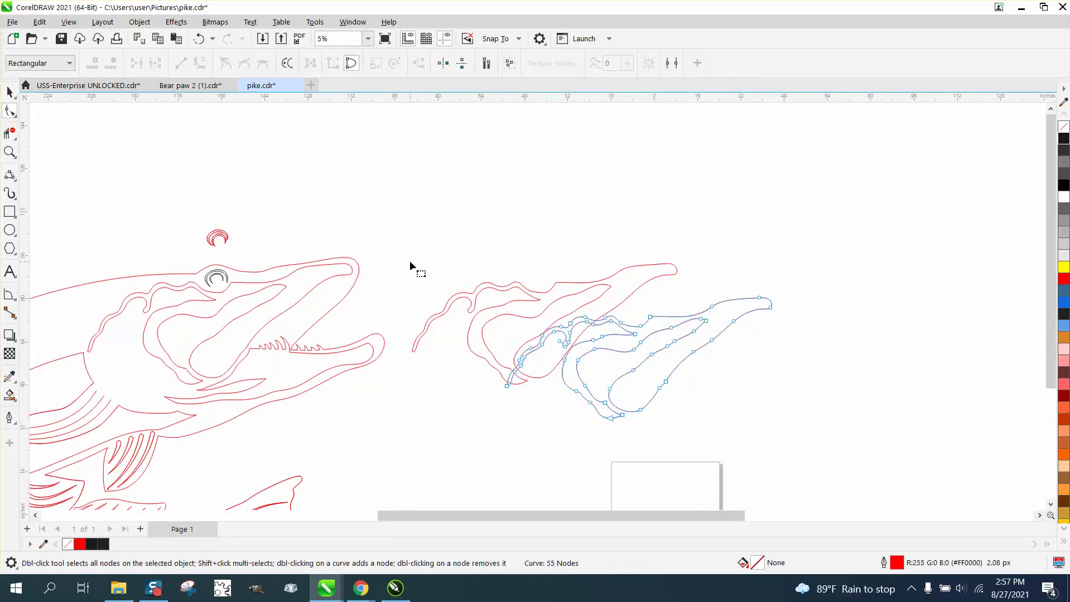
pyautogui.moveTo(521, 357)
pyautogui.mouseDown()
pyautogui.moveTo(846, 436)
pyautogui.moveTo(862, 459)
pyautogui.mouseUp()
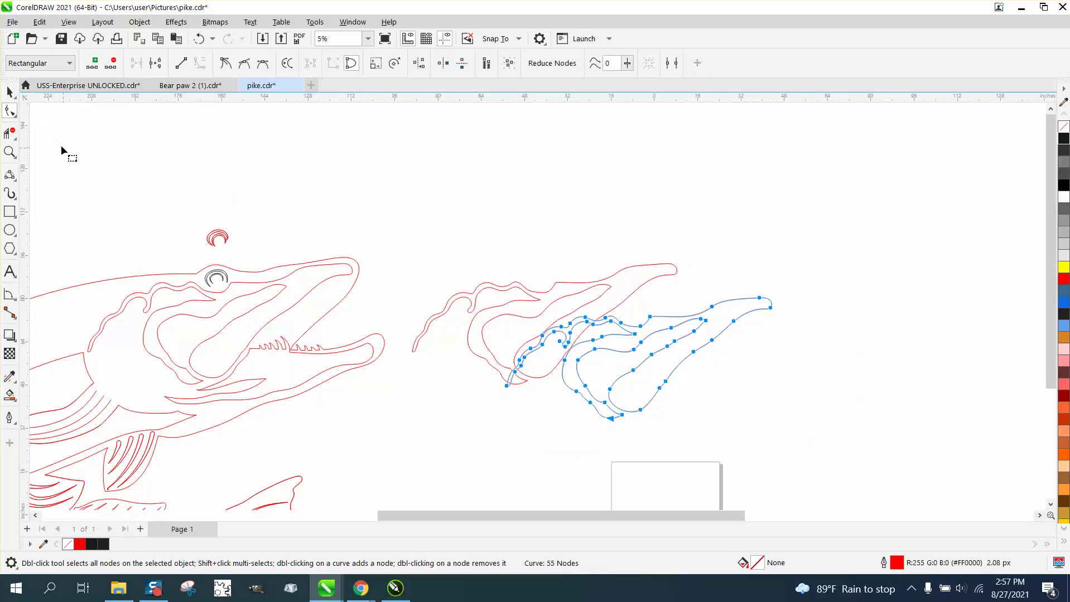
pyautogui.click(9, 151)
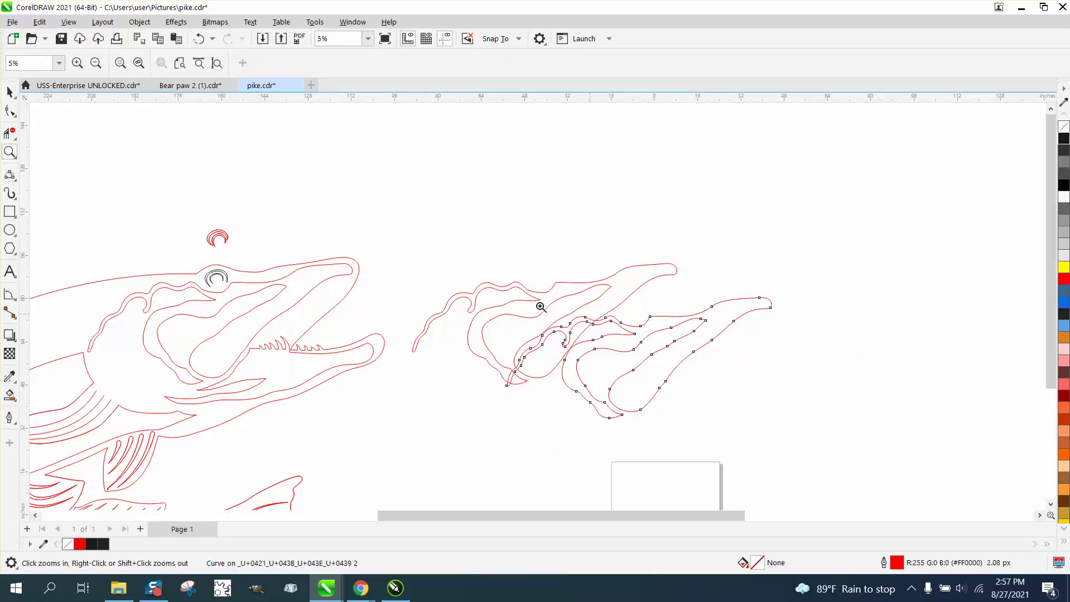
pyautogui.moveTo(572, 303); pyautogui.dragTo(803, 385)
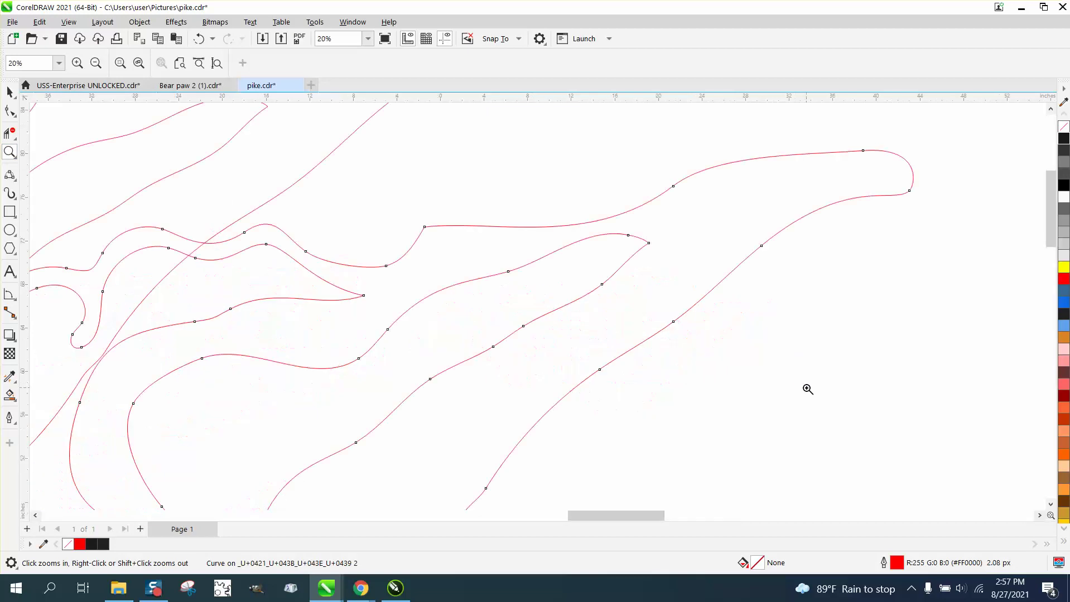
pyautogui.scroll(-1, 358, 248)
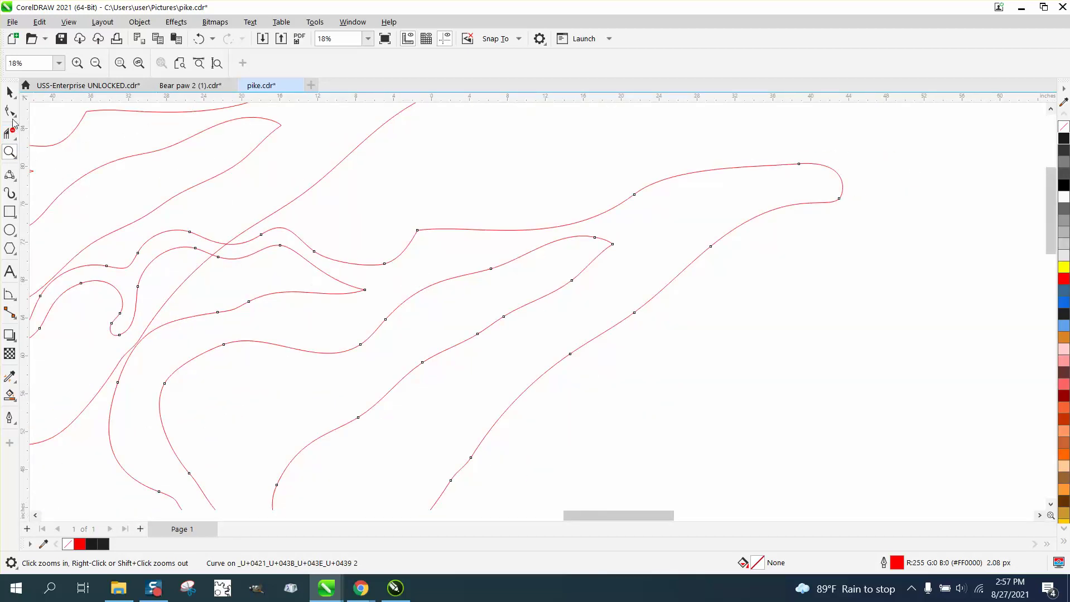
pyautogui.click(10, 111)
pyautogui.moveTo(467, 306); pyautogui.dragTo(529, 349)
pyautogui.press('Delete')
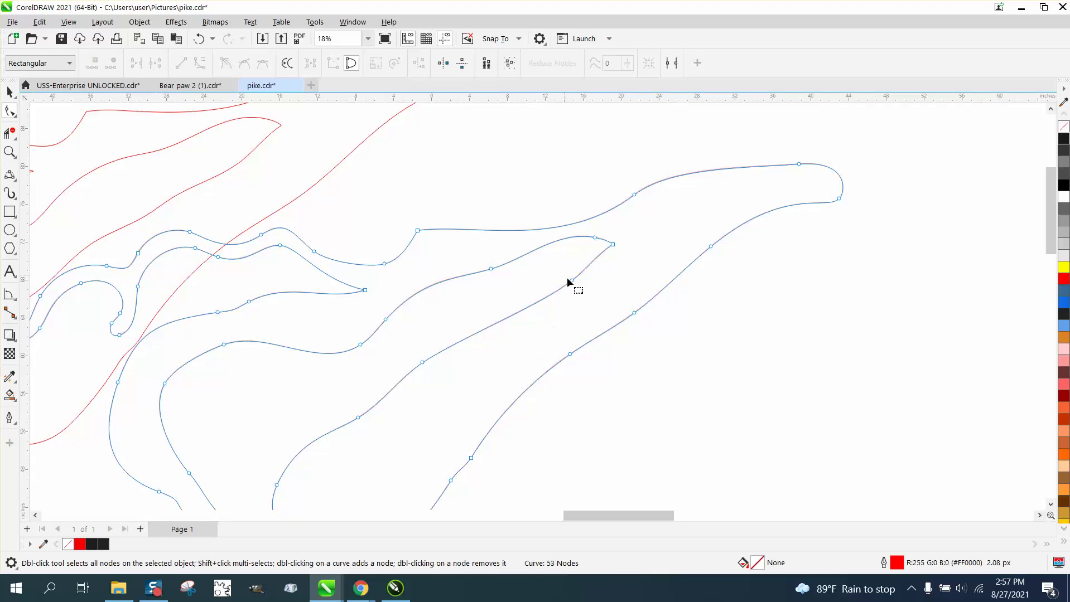
# Step: Delete two more surplus nodes, bending the straightened span back into a curve
pyautogui.click(569, 281)
pyautogui.press('Delete')
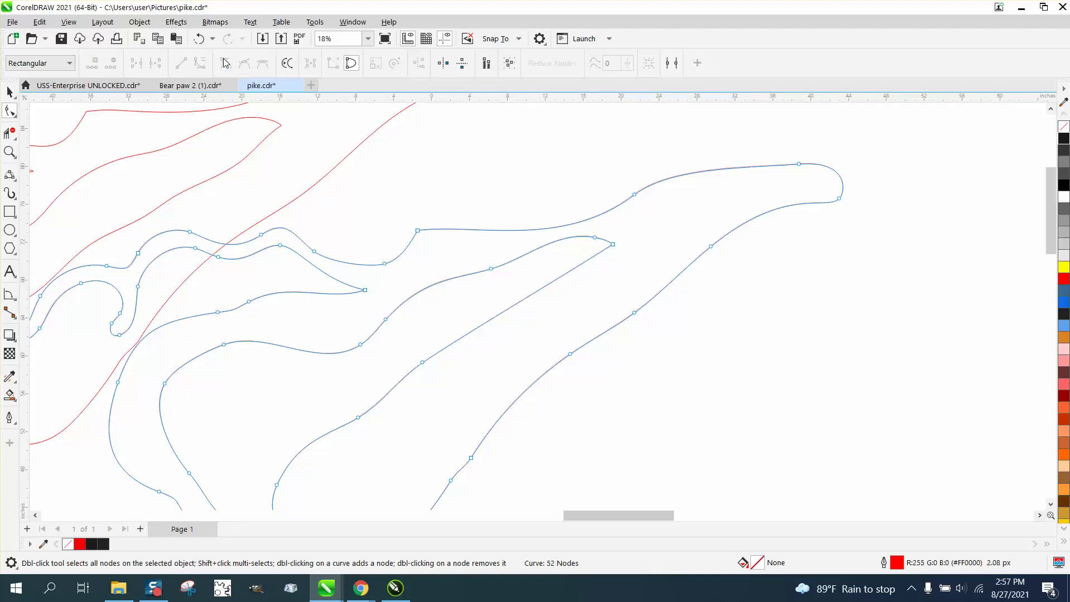
pyautogui.moveTo(572, 270); pyautogui.dragTo(572, 280)
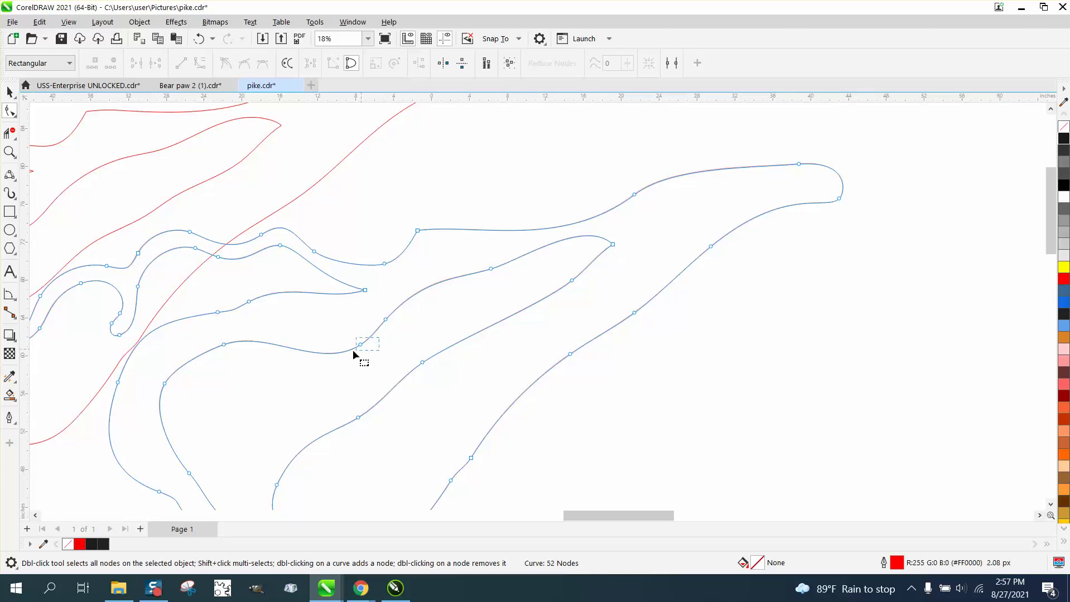
pyautogui.press('Delete')
pyautogui.scroll(-1, 341, 346)
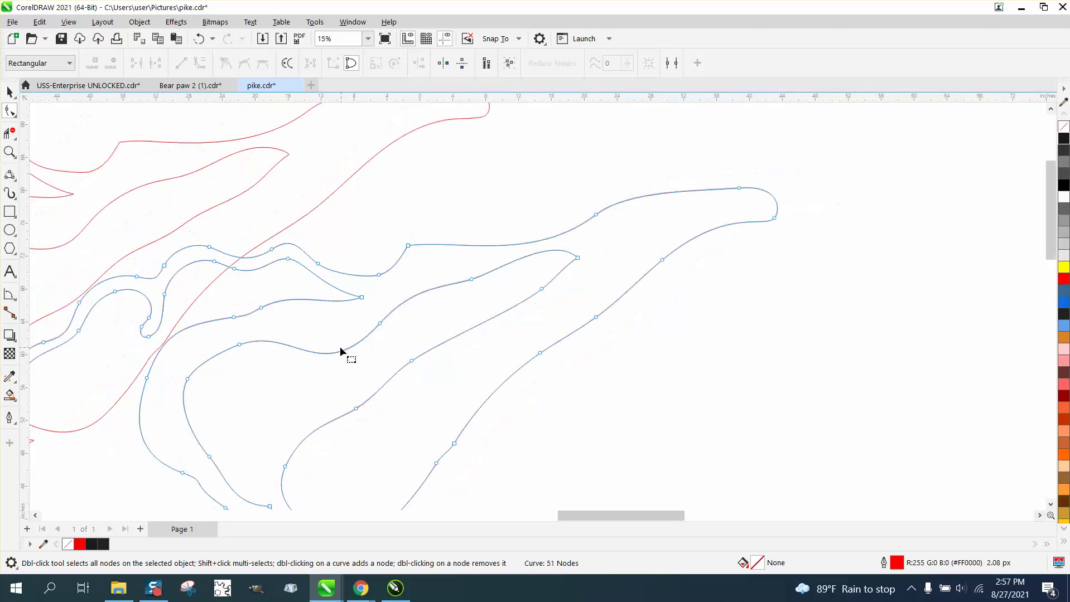
# Step: Remove the extra node from the straight inner jaw line and select its start node
pyautogui.doubleClick(263, 309)
pyautogui.click(199, 38)
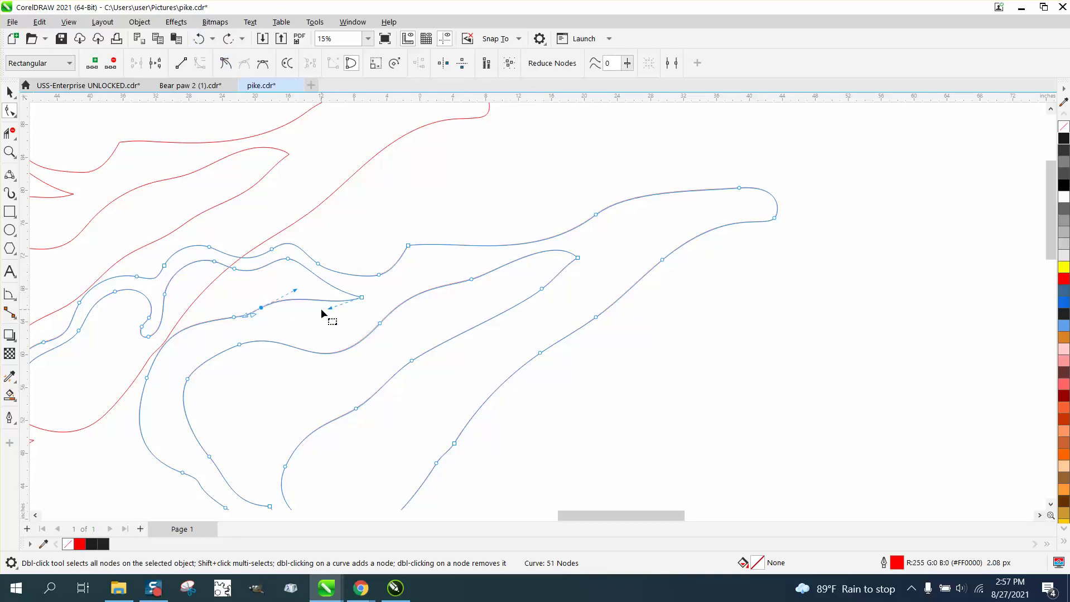
pyautogui.doubleClick(262, 308)
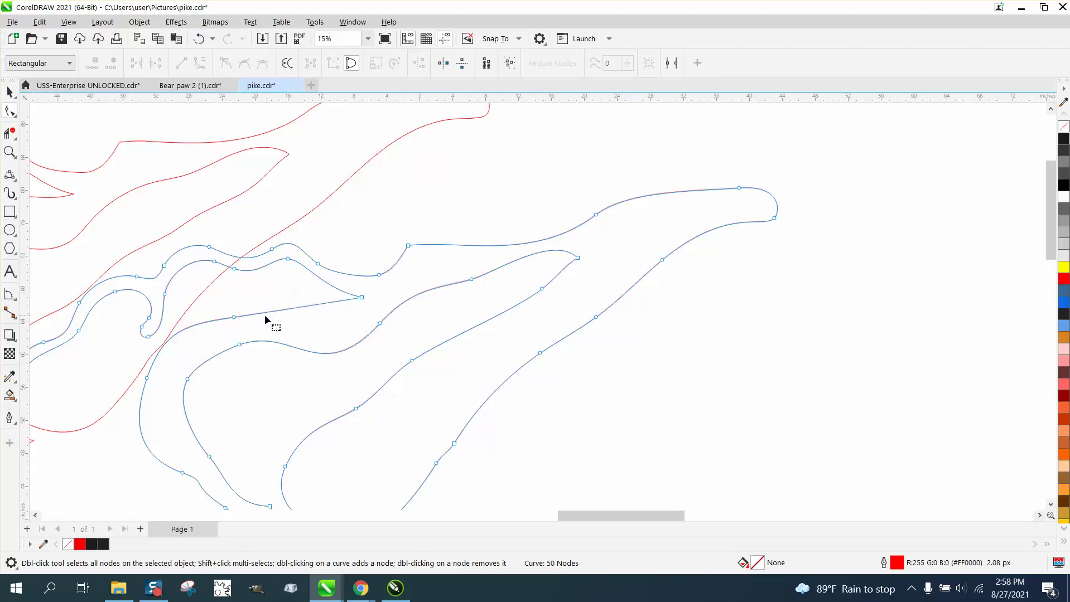
pyautogui.click(236, 317)
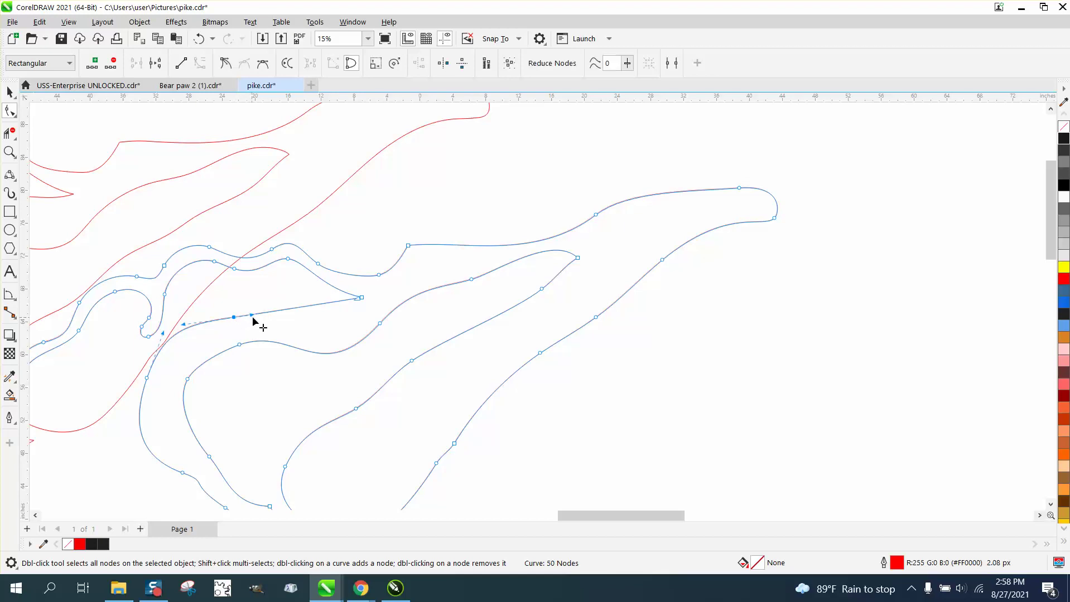
# Step: Make the straight line's start node a cusp and bend the segment gently upward
pyautogui.moveTo(258, 315); pyautogui.dragTo(292, 307)
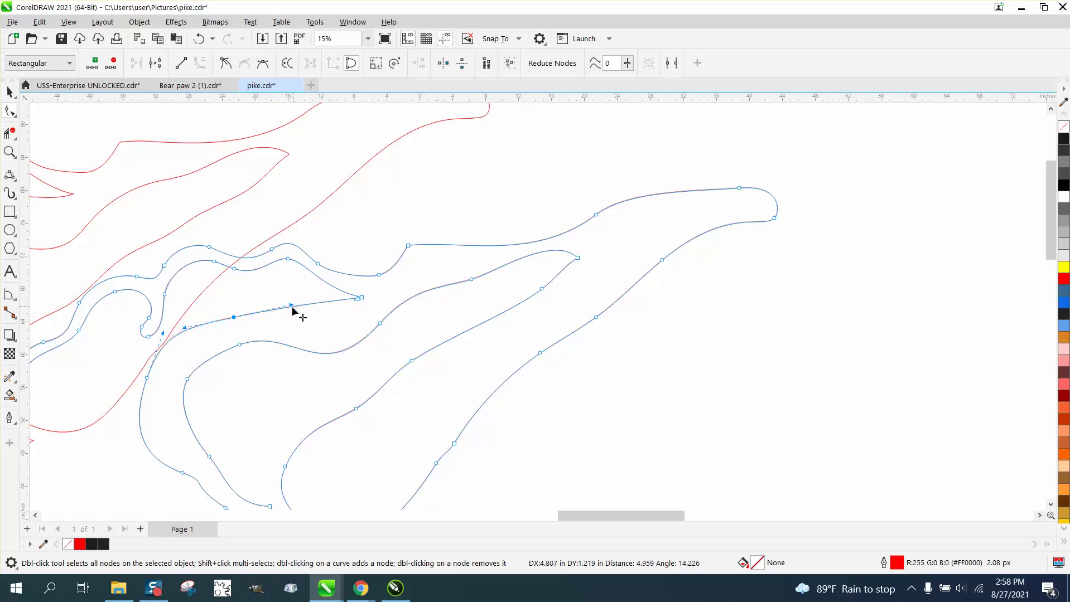
pyautogui.rightClick(235, 319)
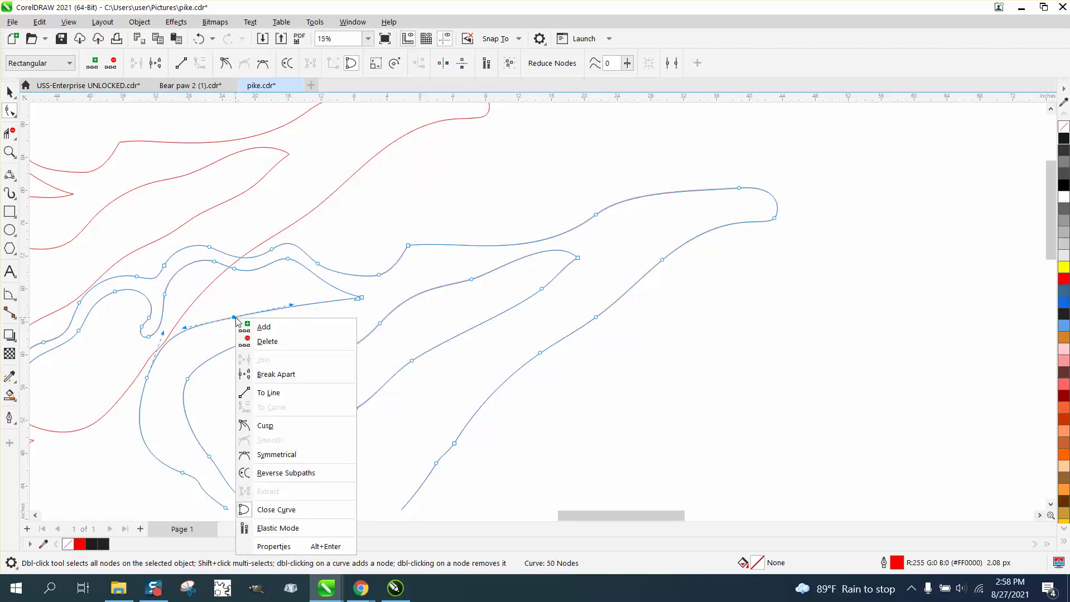
pyautogui.click(267, 425)
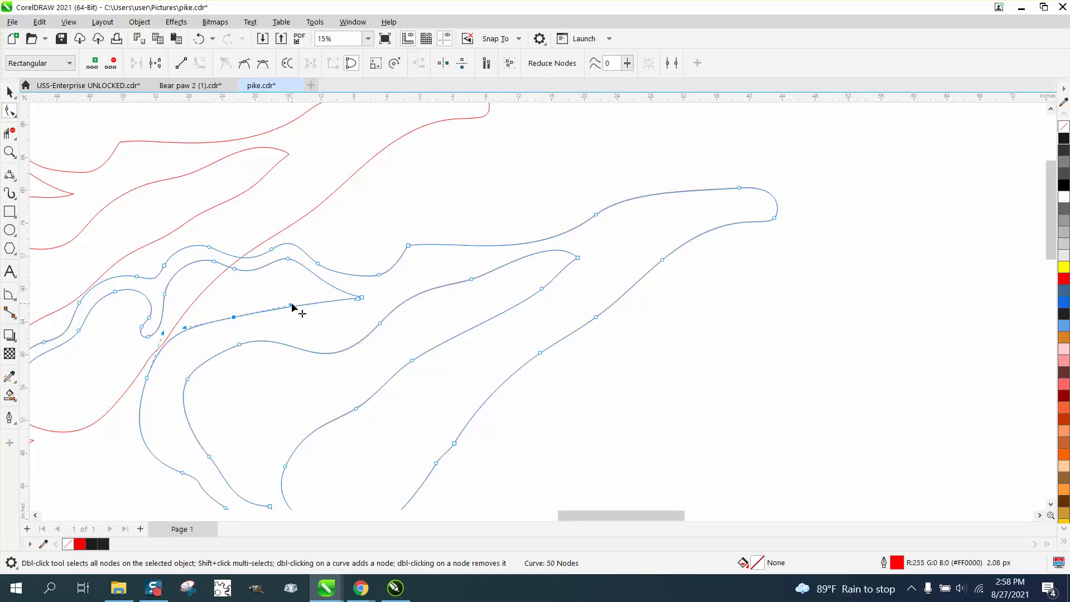
pyautogui.moveTo(291, 306)
pyautogui.mouseDown()
pyautogui.moveTo(293, 288)
pyautogui.moveTo(277, 293)
pyautogui.mouseUp()
pyautogui.moveTo(360, 304); pyautogui.dragTo(363, 310)
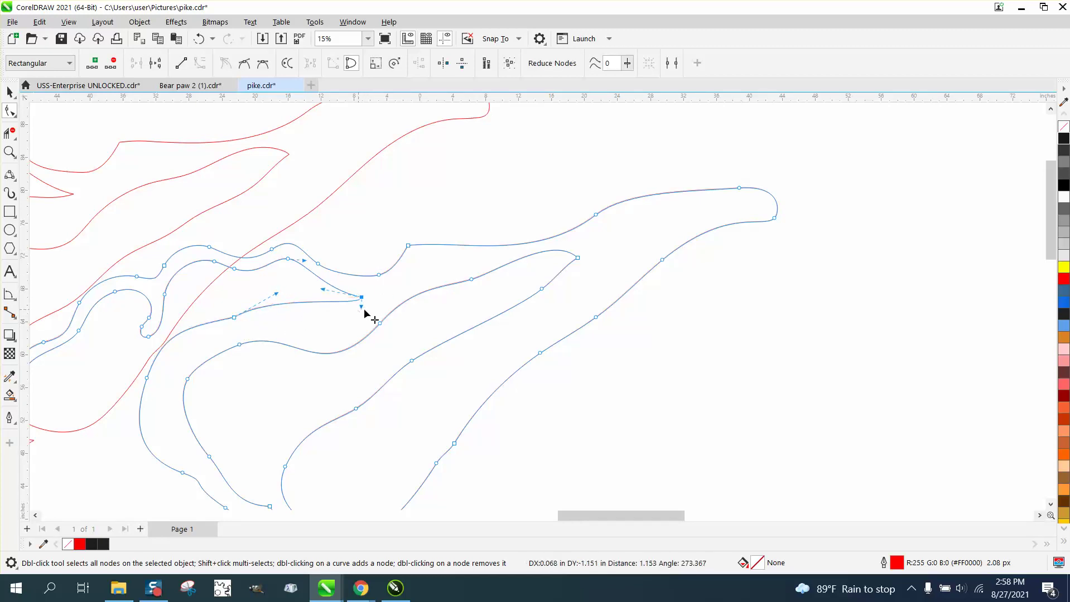
pyautogui.scroll(-2, 459, 310)
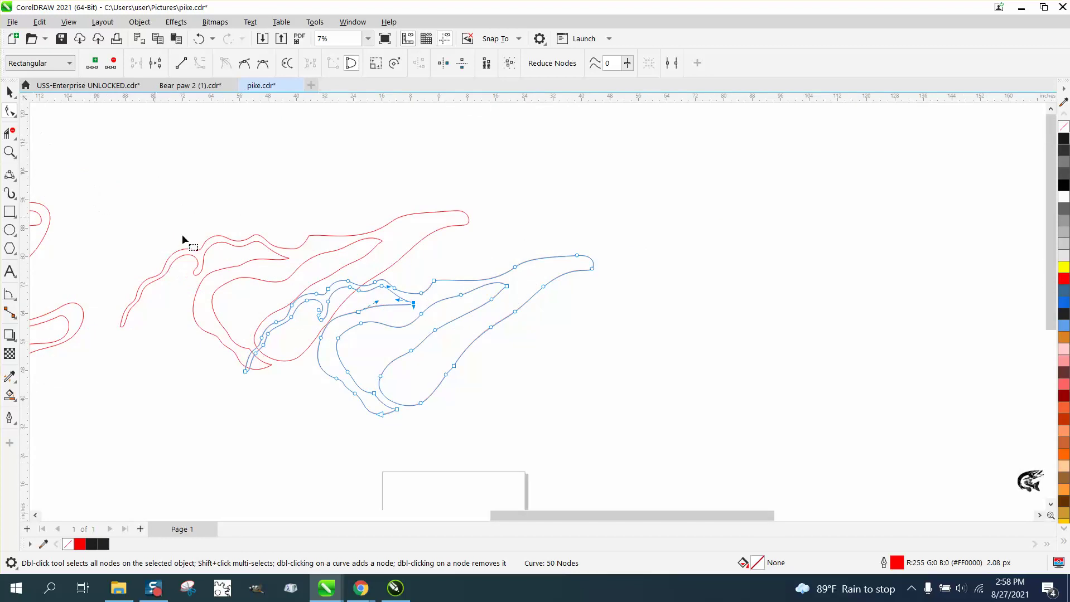
# Step: Zoom in on the blue head curve, delete two nodes, then undo that deletion
pyautogui.click(13, 159)
pyautogui.moveTo(262, 298); pyautogui.dragTo(530, 441)
pyautogui.click(10, 110)
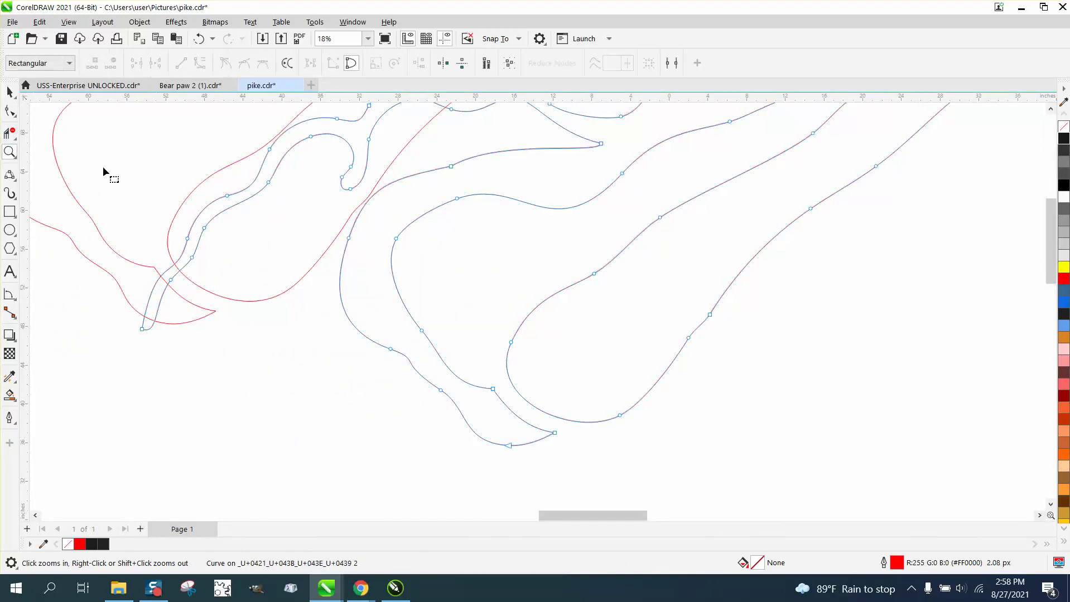
pyautogui.moveTo(172, 212); pyautogui.dragTo(220, 240)
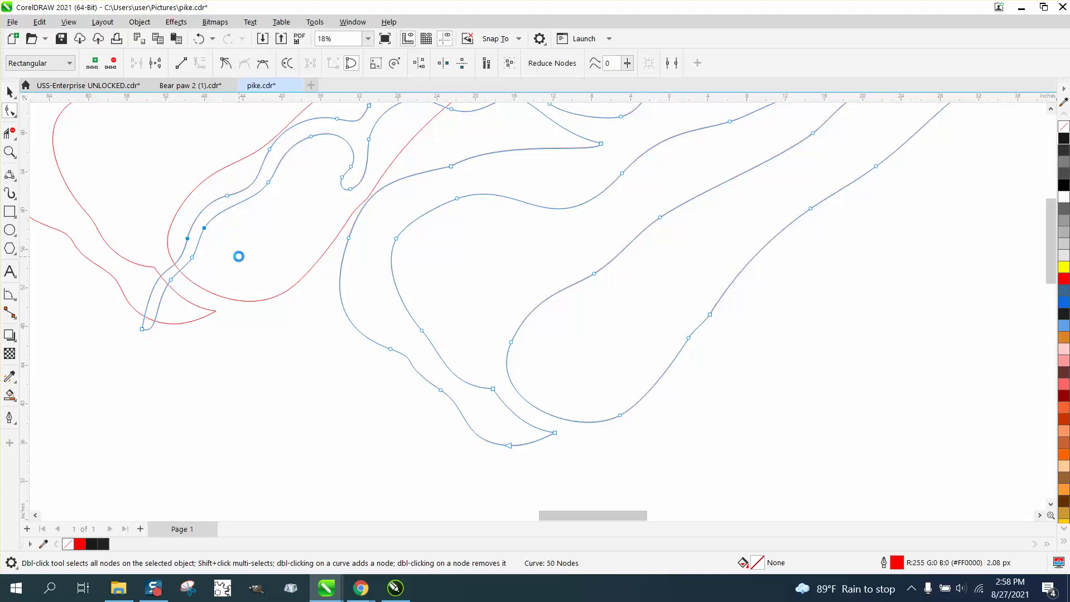
pyautogui.press('Delete')
pyautogui.click(199, 39)
# Step: Delete four redundant nodes one at a time, leaving the head curve at 46 nodes
pyautogui.moveTo(177, 255); pyautogui.dragTo(178, 256)
pyautogui.press('Delete')
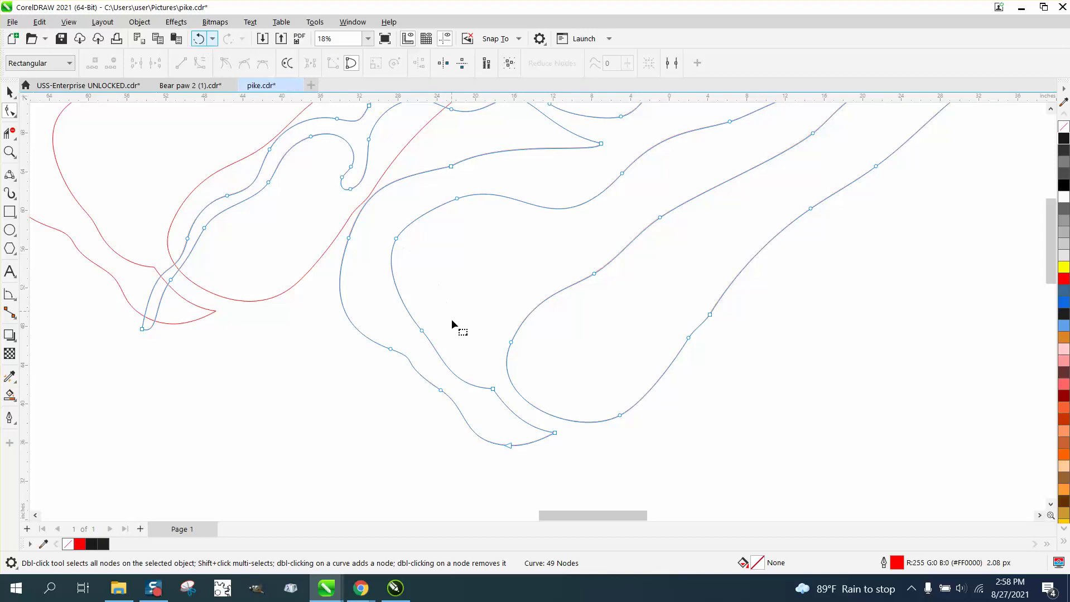
pyautogui.click(510, 444)
pyautogui.press('Delete')
pyautogui.click(709, 316)
pyautogui.press('Delete')
pyautogui.scroll(-1, 534, 295)
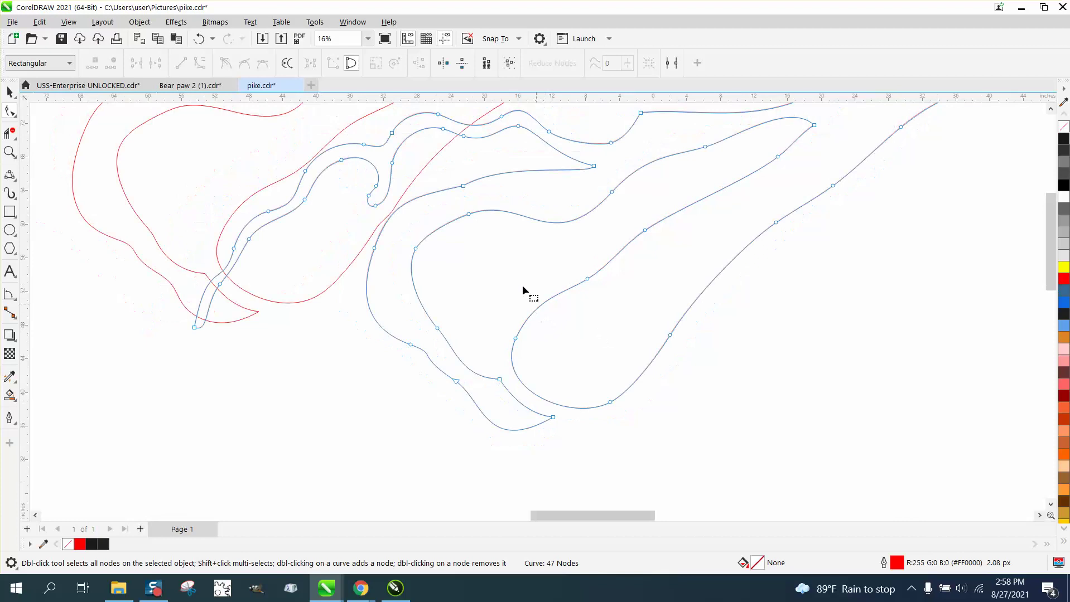
pyautogui.click(469, 215)
pyautogui.press('Delete')
pyautogui.scroll(-5, 485, 251)
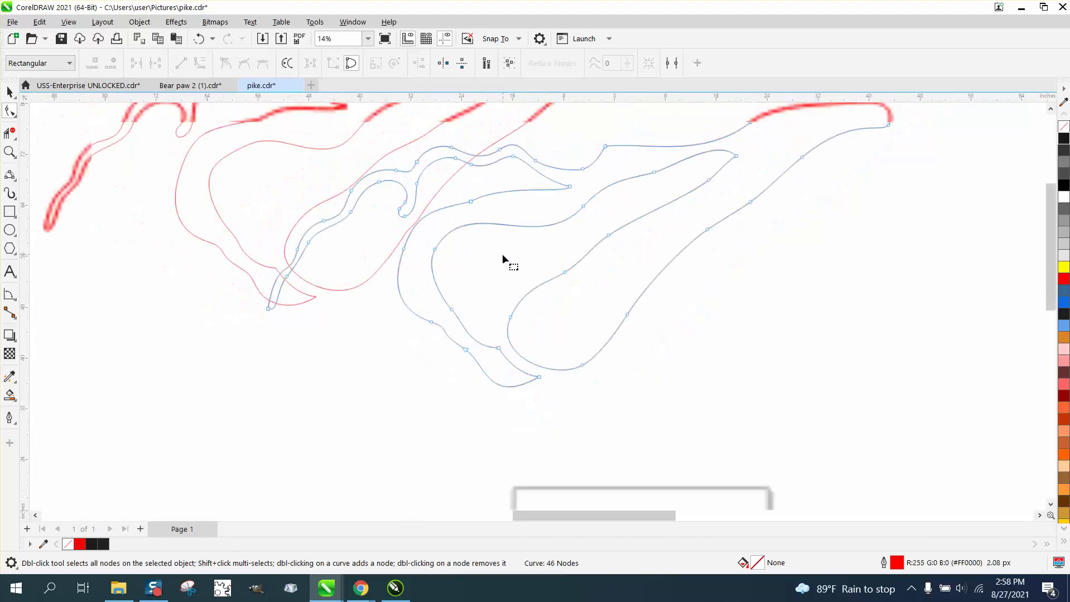
# Step: Drag the 46-node curve right of the original, then marquee-select both outlines' nodes
pyautogui.press('space')
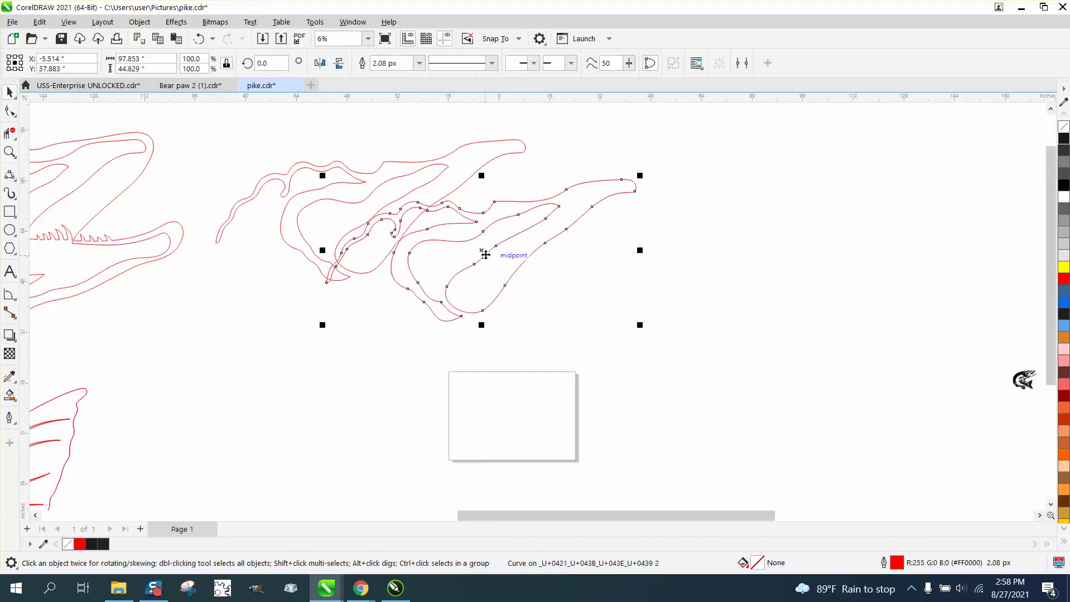
pyautogui.moveTo(485, 256); pyautogui.dragTo(626, 265)
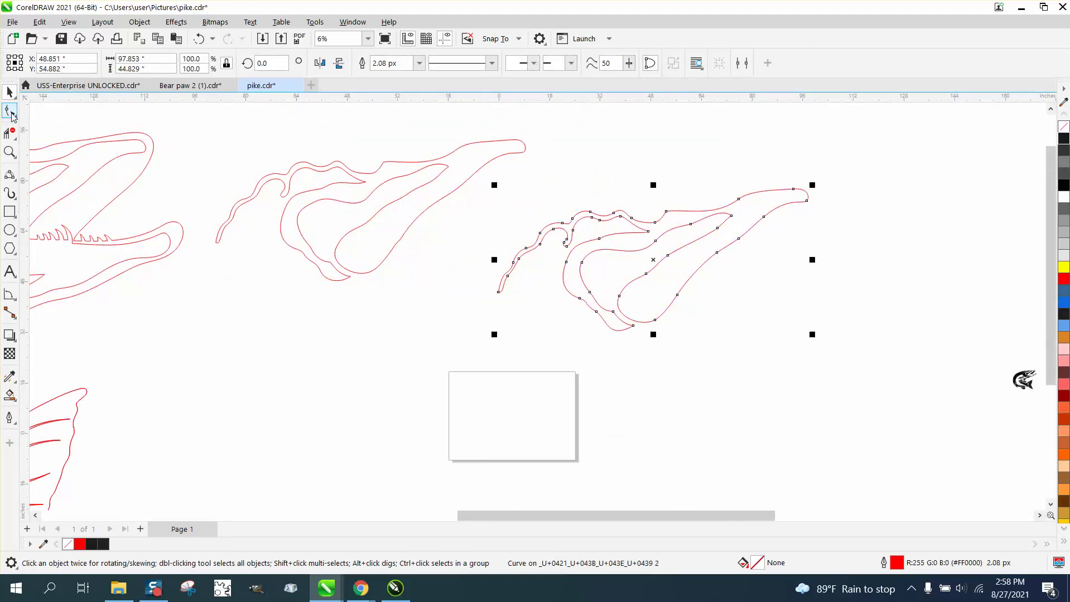
pyautogui.click(10, 110)
pyautogui.moveTo(477, 153); pyautogui.dragTo(874, 355)
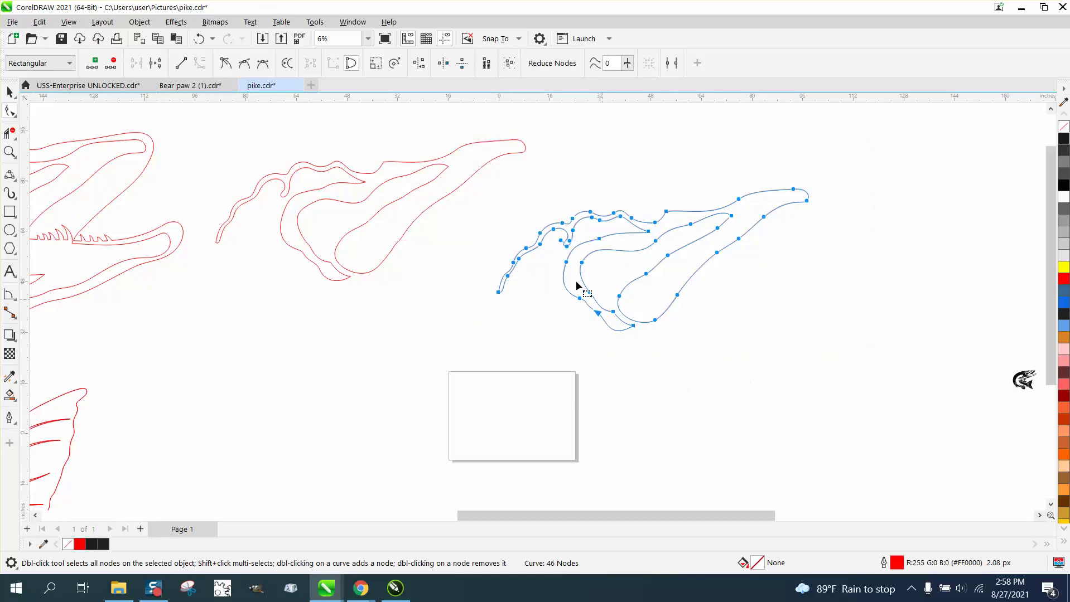
pyautogui.click(460, 191)
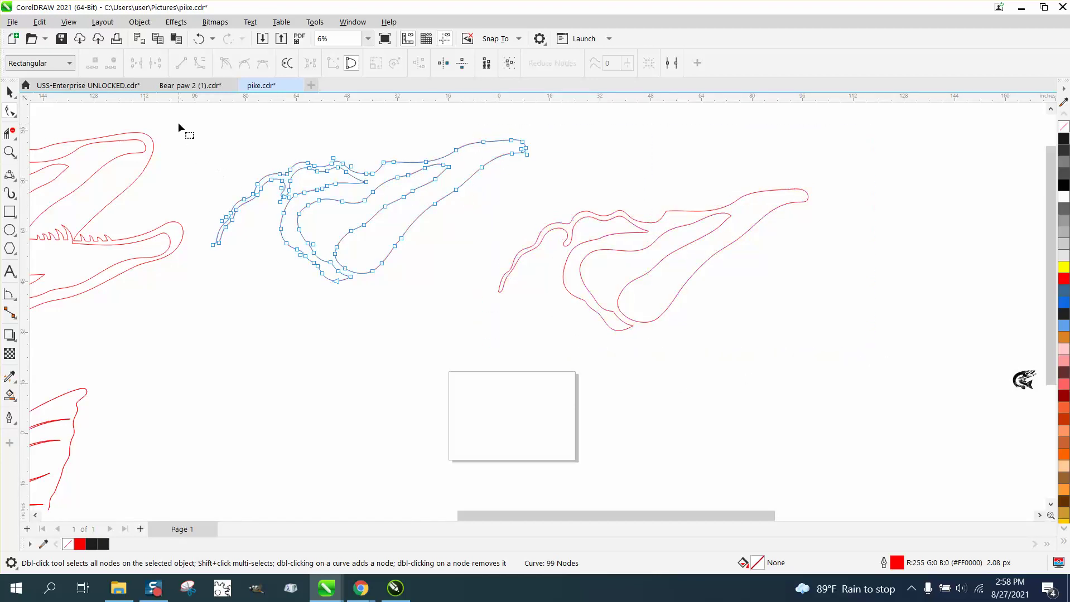
pyautogui.moveTo(178, 125); pyautogui.dragTo(591, 308)
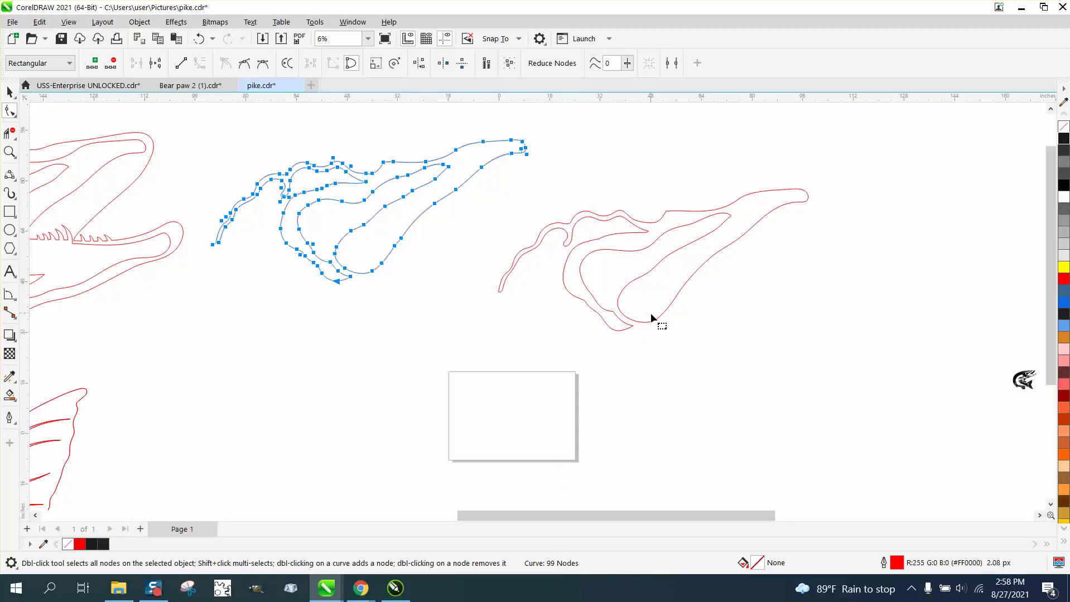
pyautogui.click(20, 91)
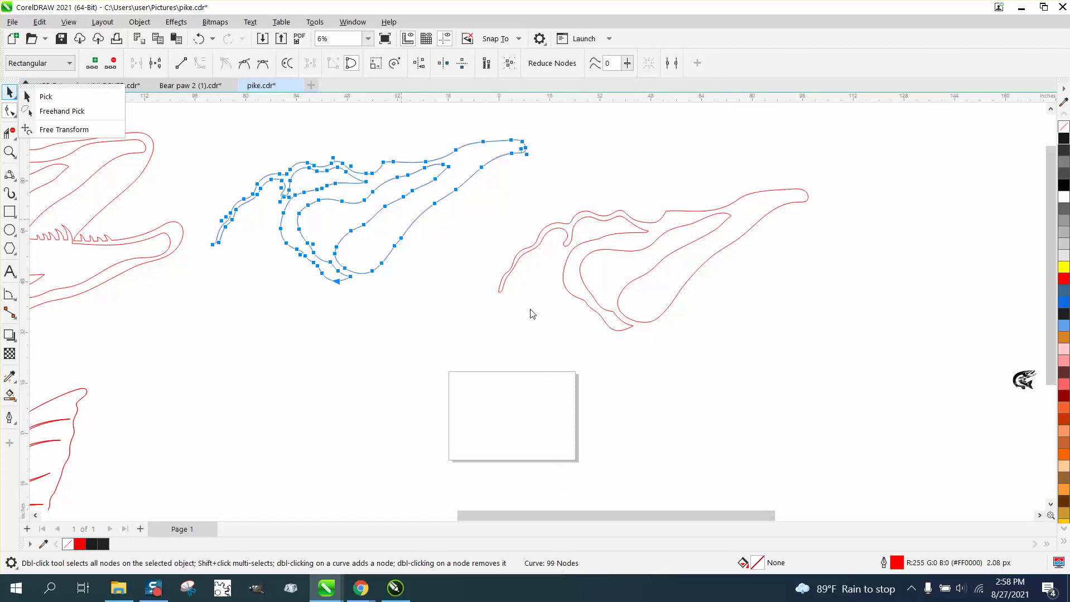
# Step: Zoom out to the whole pike and Smart Fill its outline with near-black #1A1A1A
pyautogui.click(689, 356)
pyautogui.scroll(-1, 690, 357)
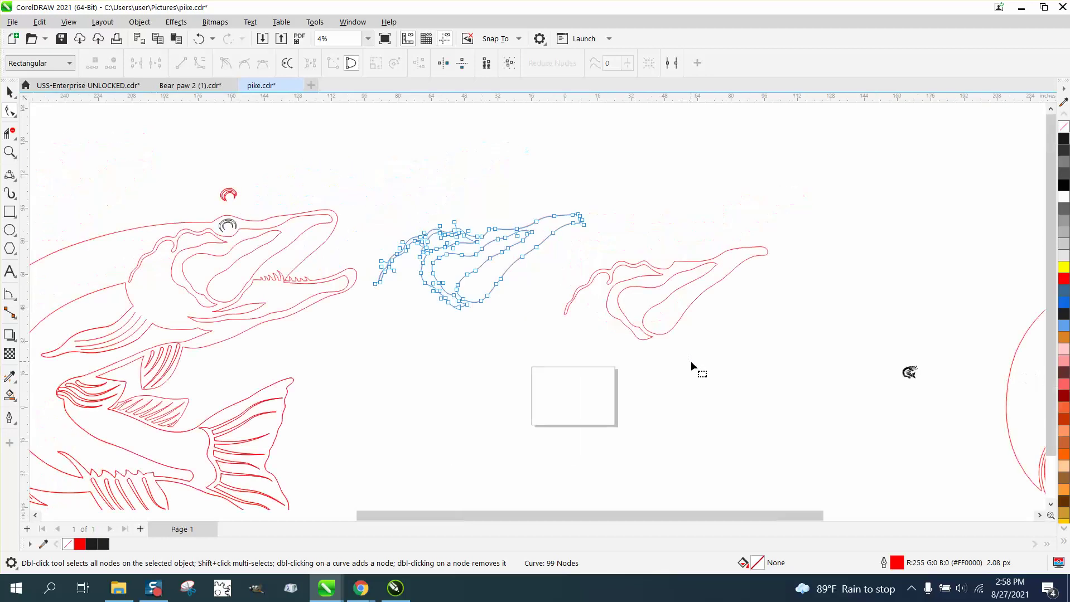
pyautogui.scroll(-1, 435, 409)
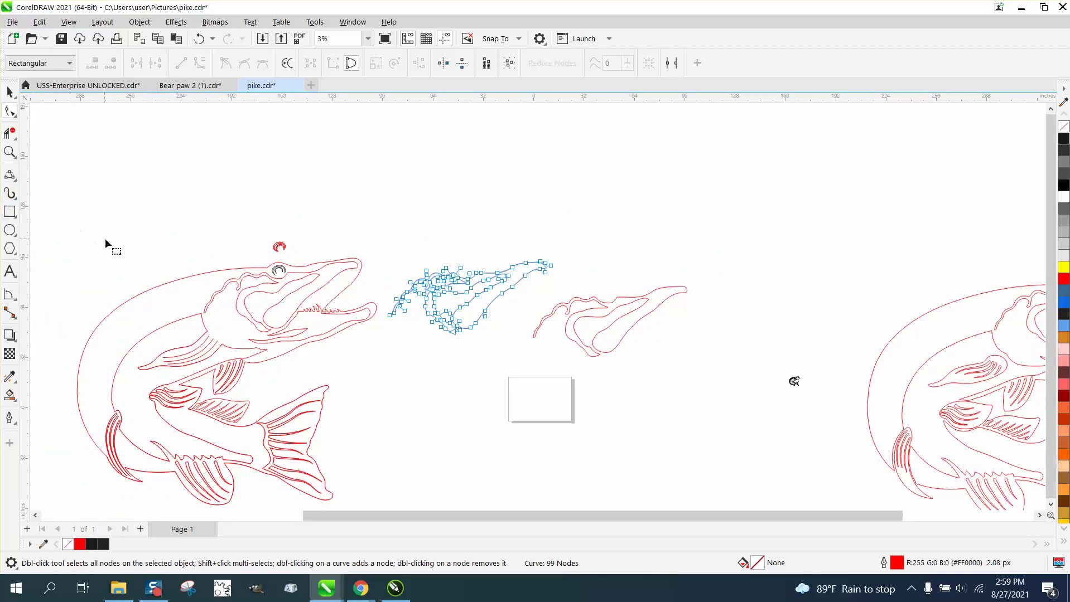
pyautogui.click(9, 395)
pyautogui.click(101, 365)
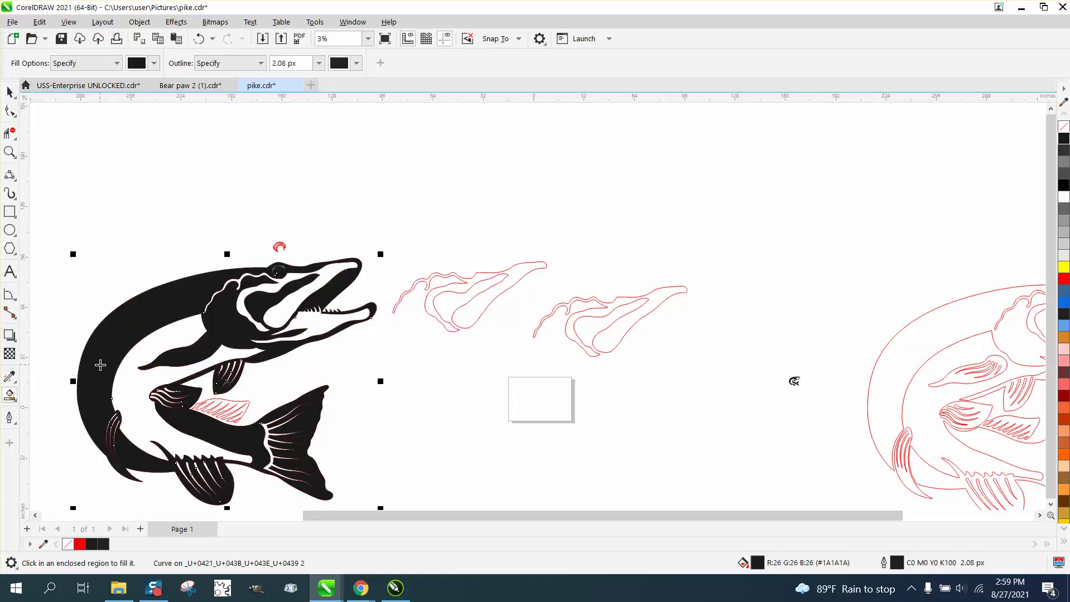